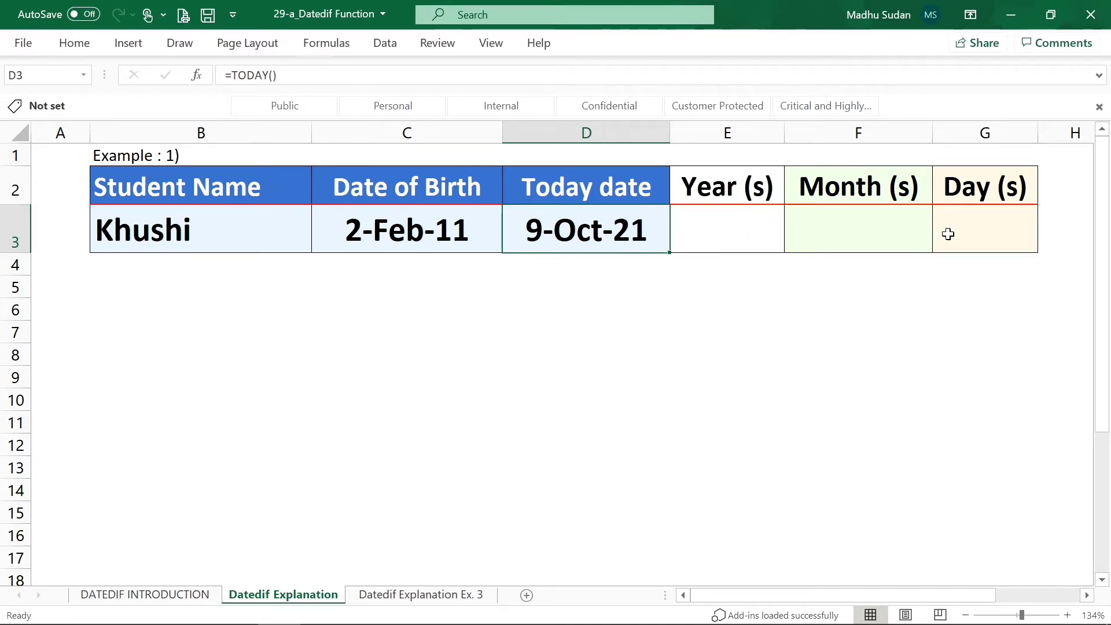
# - Calculate the completed years between the date of birth and today's date in E3 with =DATEDIF(C3,D3,"Y")
pyautogui.click(743, 225)
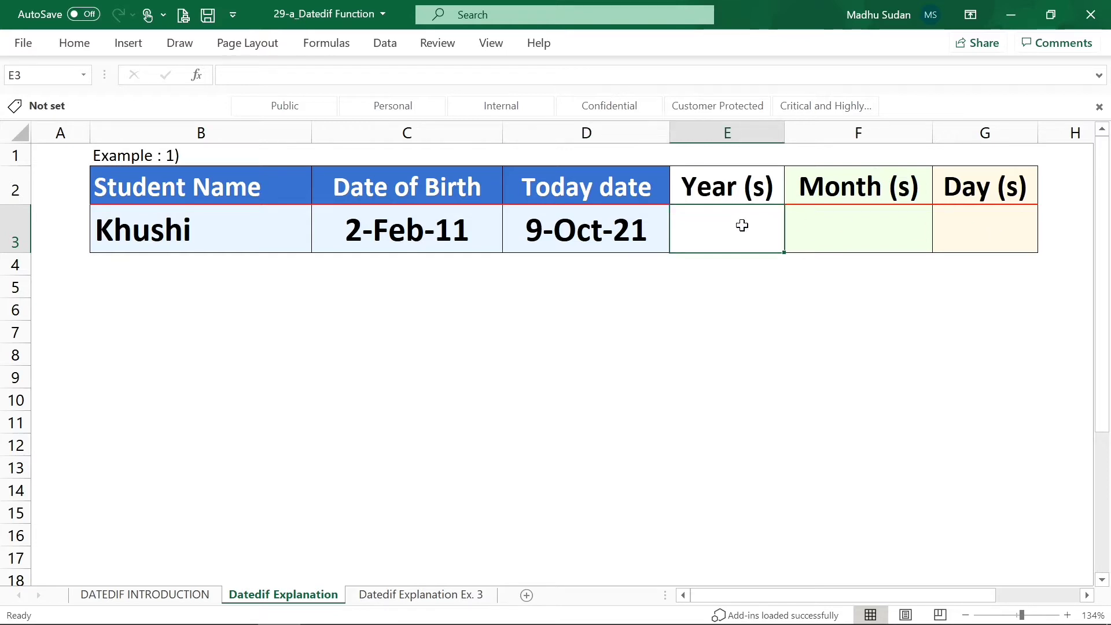
pyautogui.write('=date')
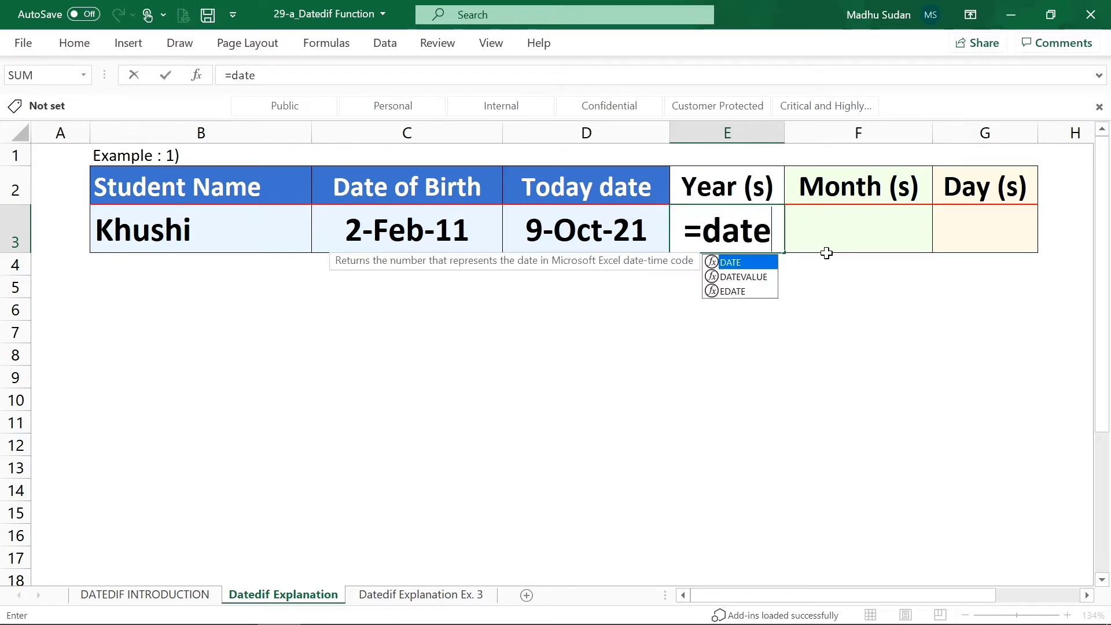
pyautogui.write('dif(')
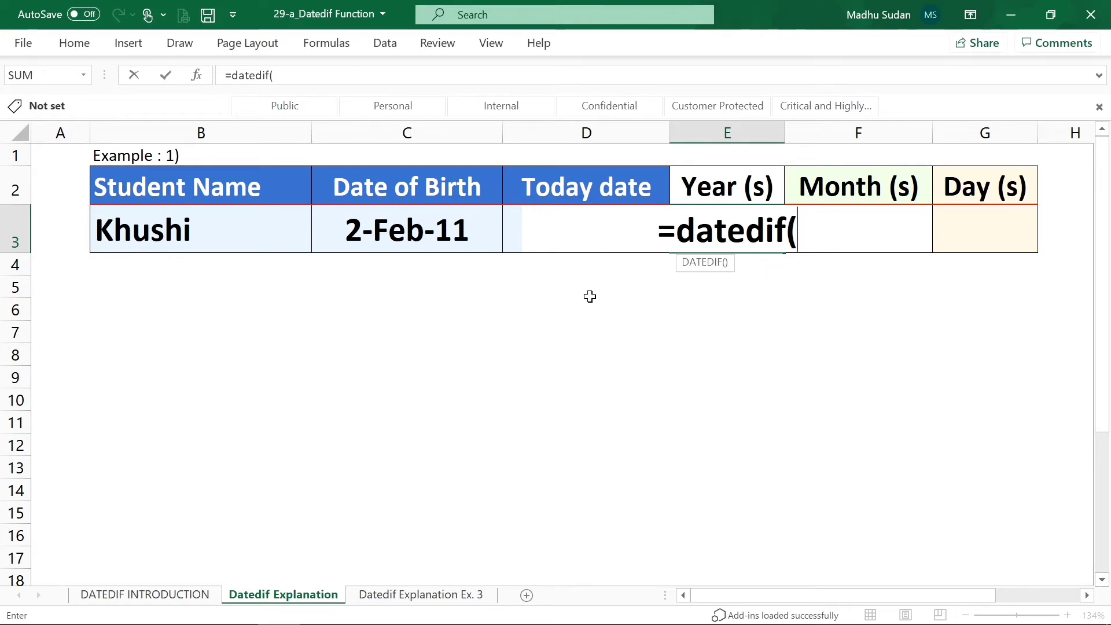
pyautogui.click(404, 232)
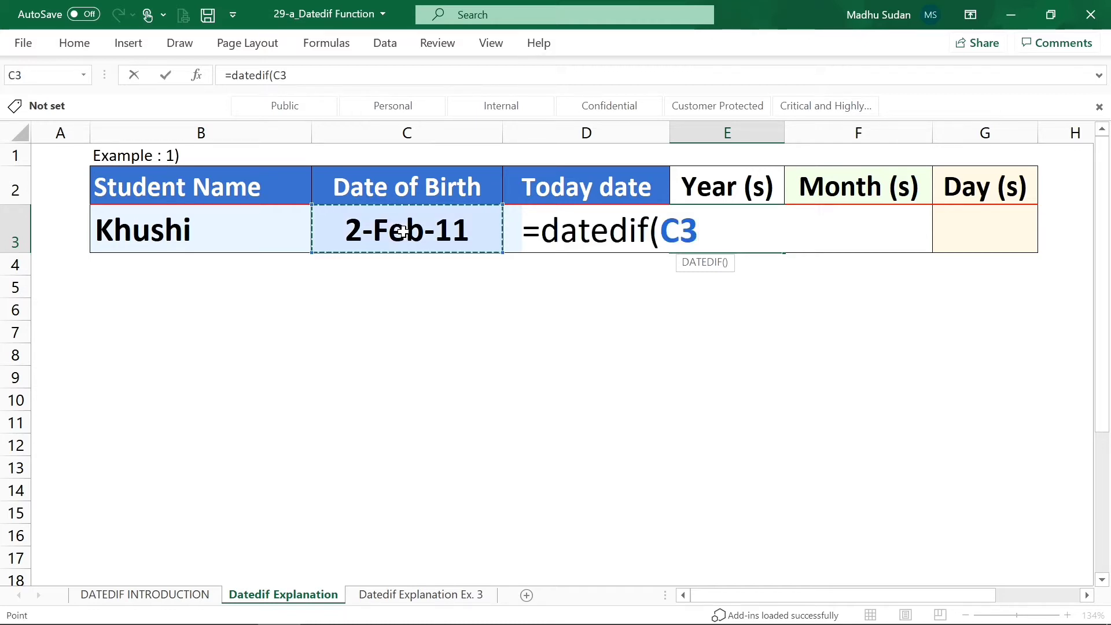
pyautogui.write(',')
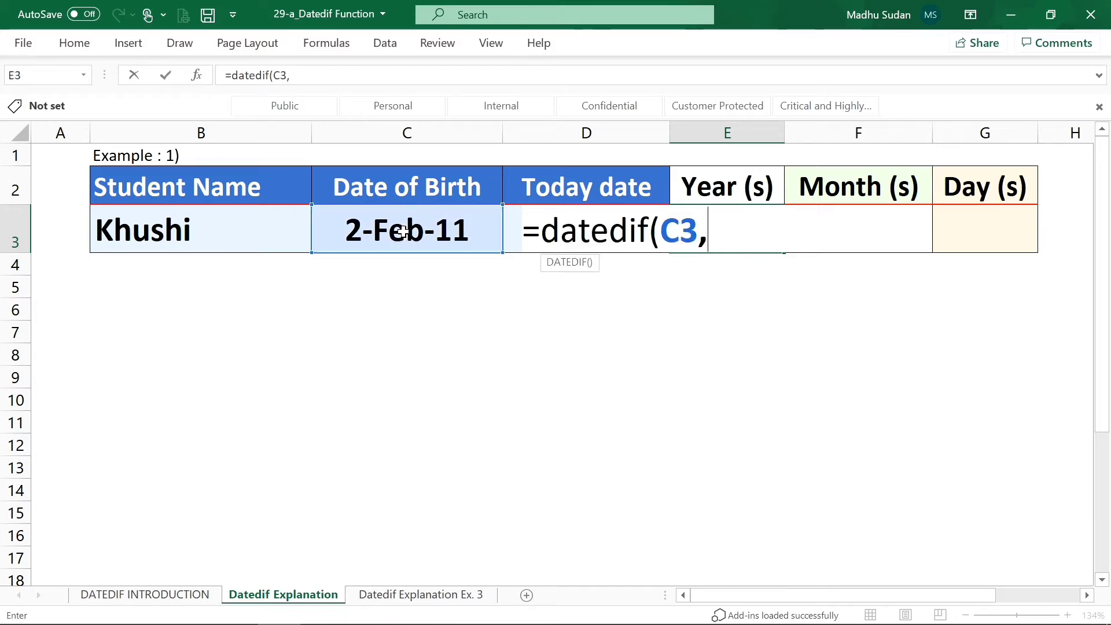
pyautogui.click(557, 277)
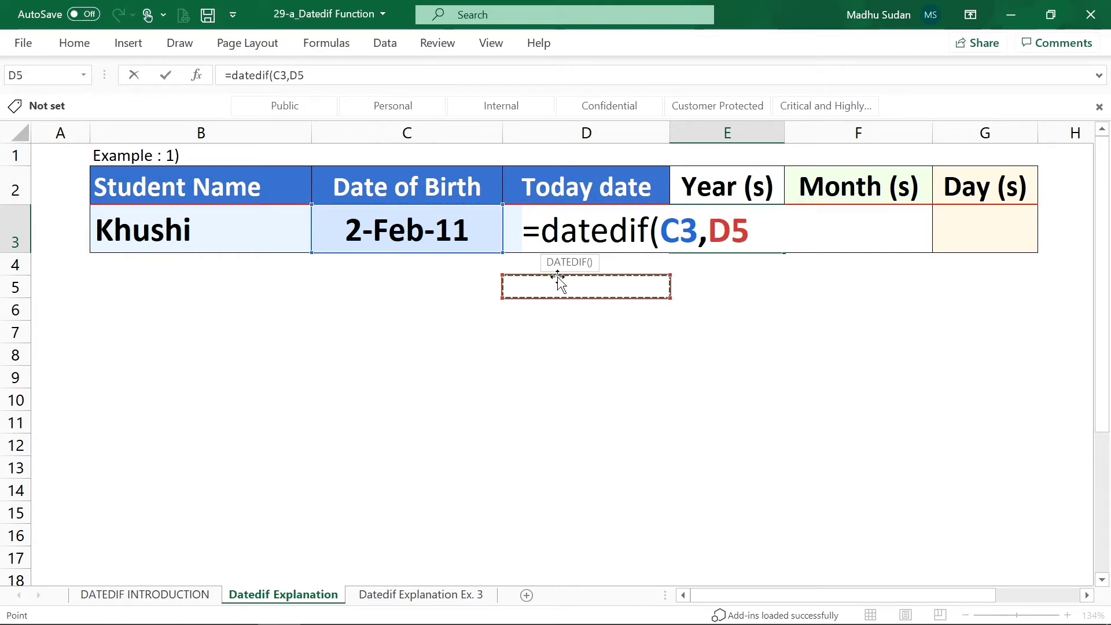
pyautogui.press('Up')
pyautogui.press('Down')
pyautogui.press('Up')
pyautogui.press('Up')
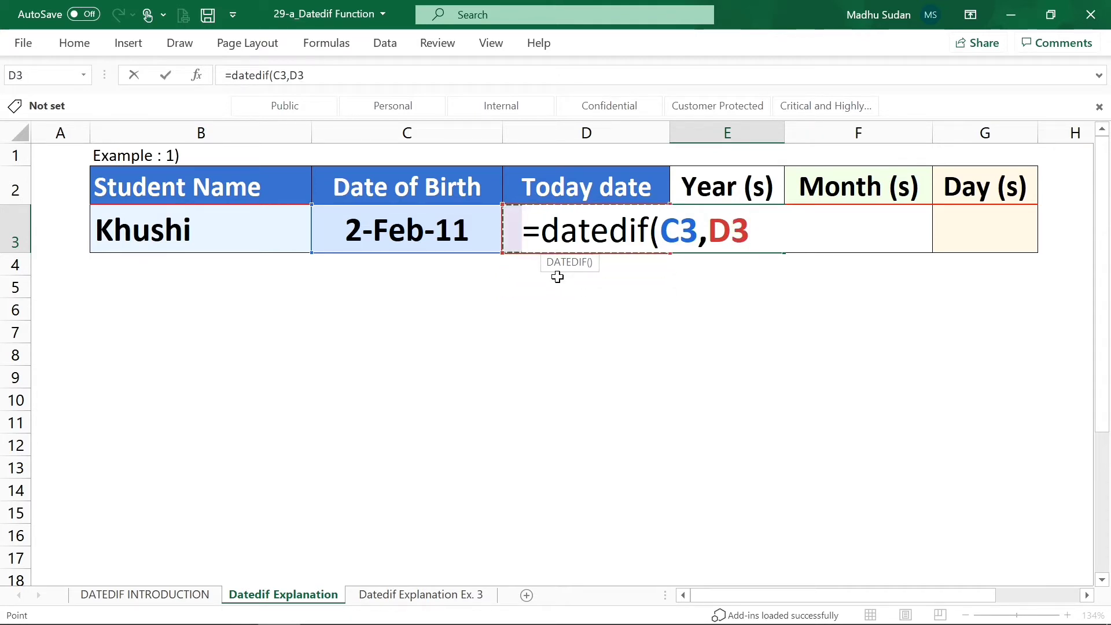
pyautogui.write(',"')
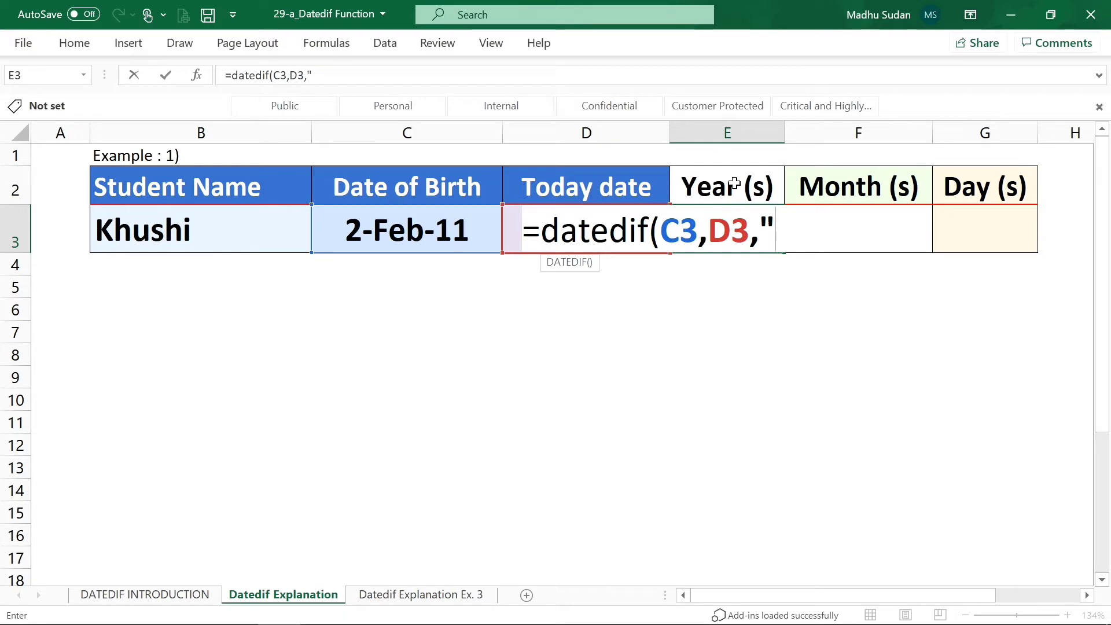
pyautogui.write('Y')
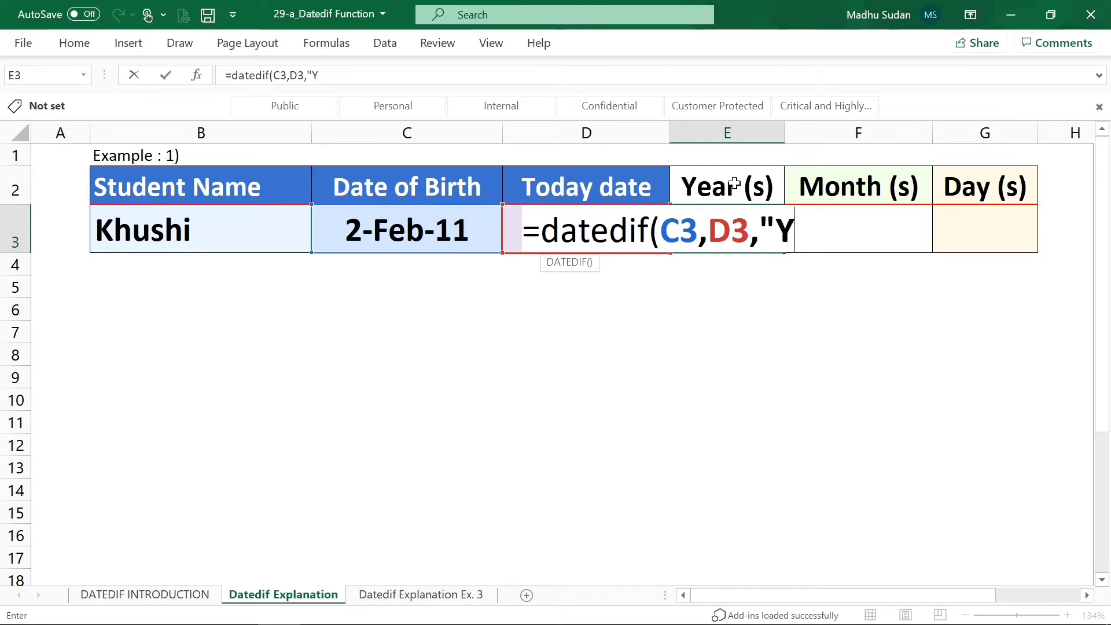
pyautogui.write('"')
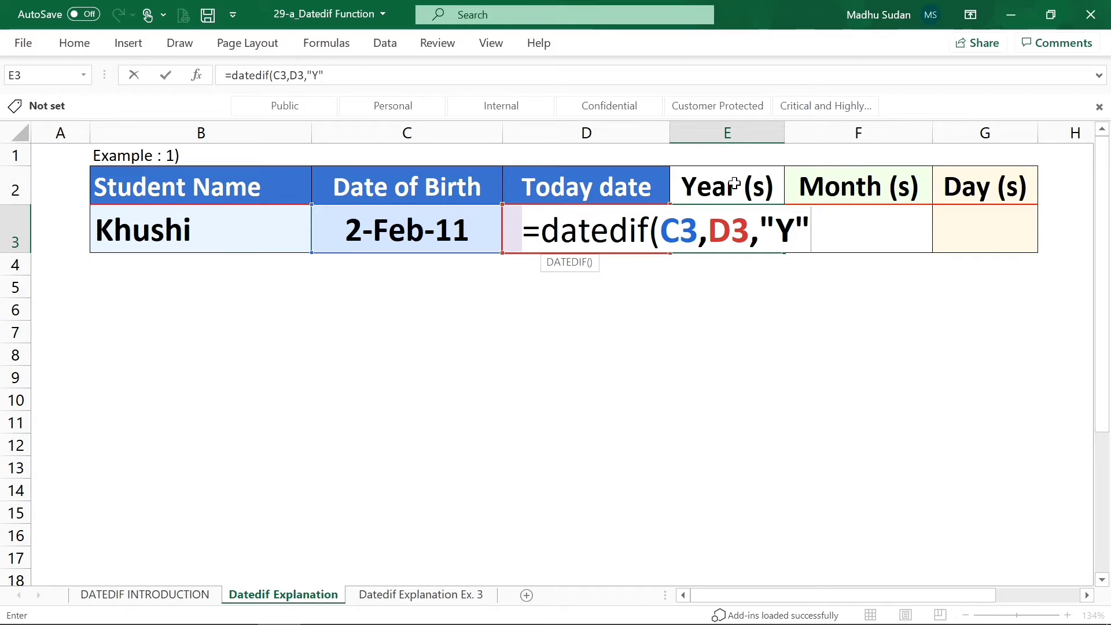
pyautogui.write(')')
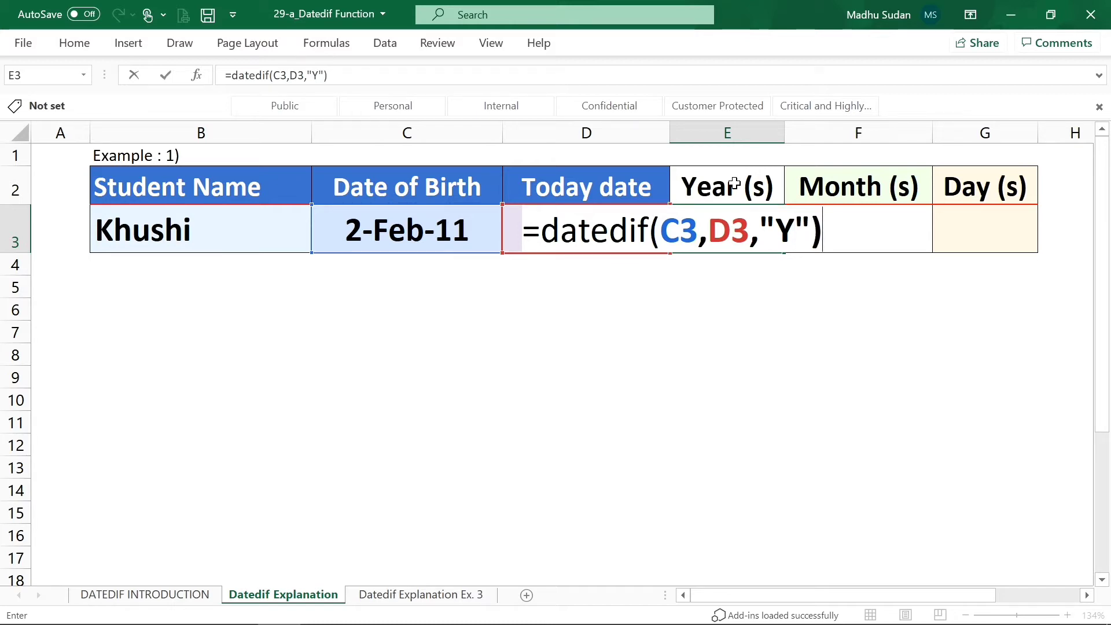
pyautogui.press('Return')
pyautogui.press('Up')
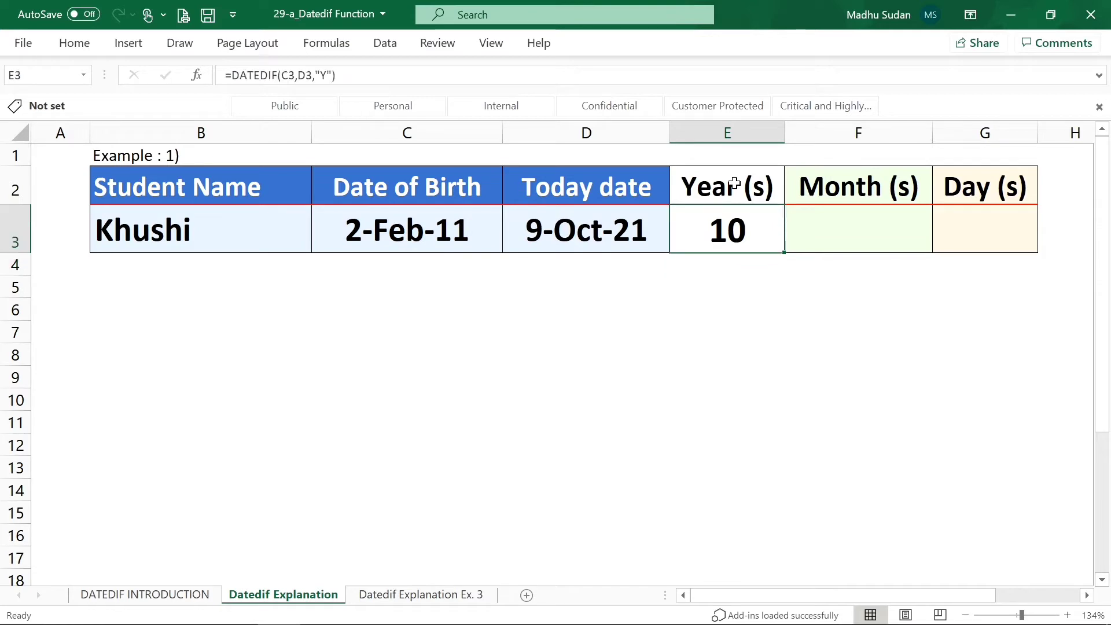
# - Review the date of birth in C3, today's date in D3 and the year result in E3
pyautogui.press('Left')
pyautogui.press('Left')
pyautogui.press('Home')
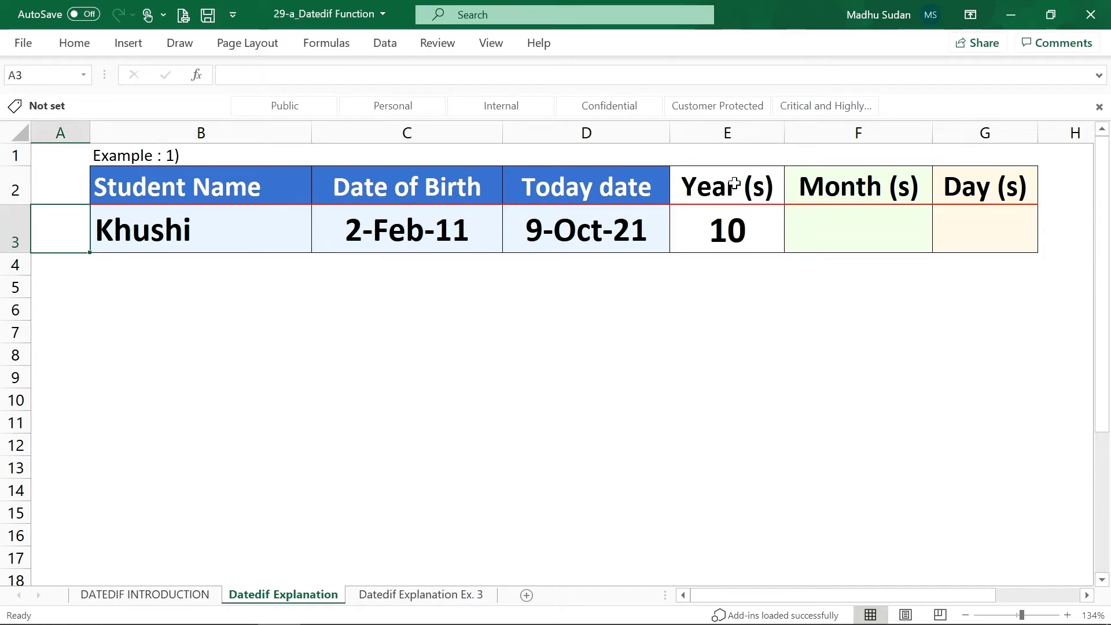
pyautogui.press('Right')
pyautogui.press('Right')
pyautogui.press('Down')
pyautogui.press('Up')
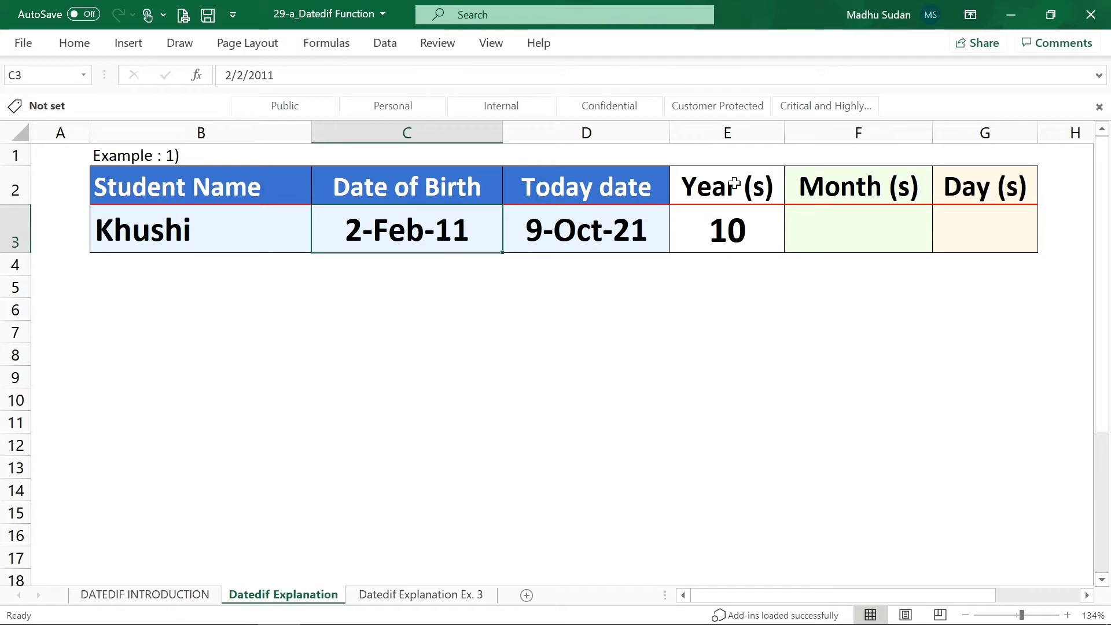
pyautogui.press('Right')
pyautogui.press('Down')
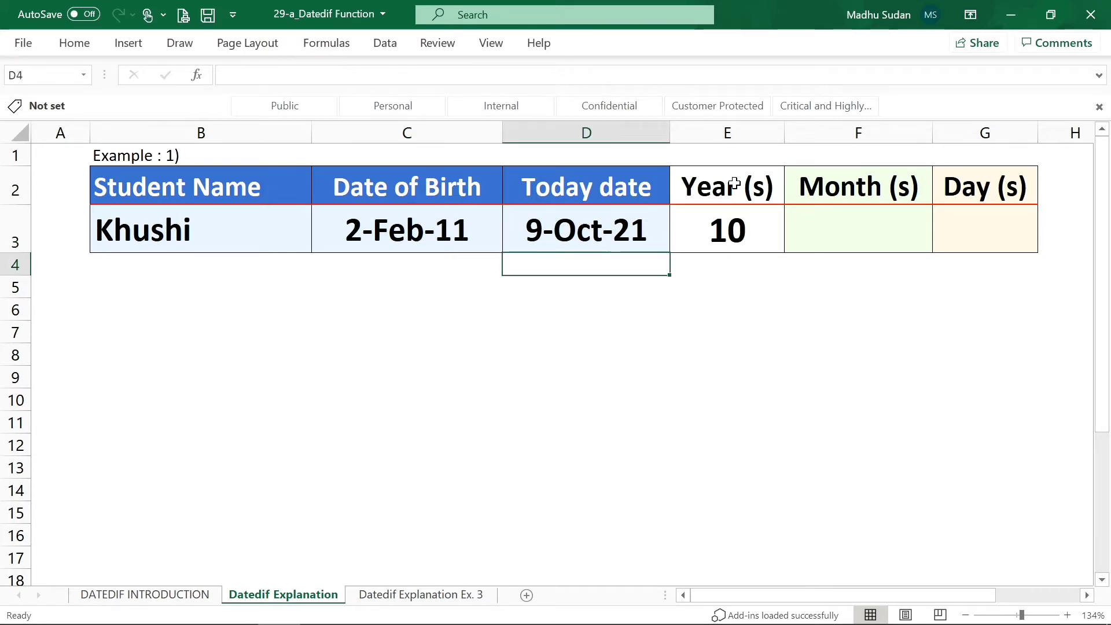
pyautogui.press('Right')
pyautogui.press('Up')
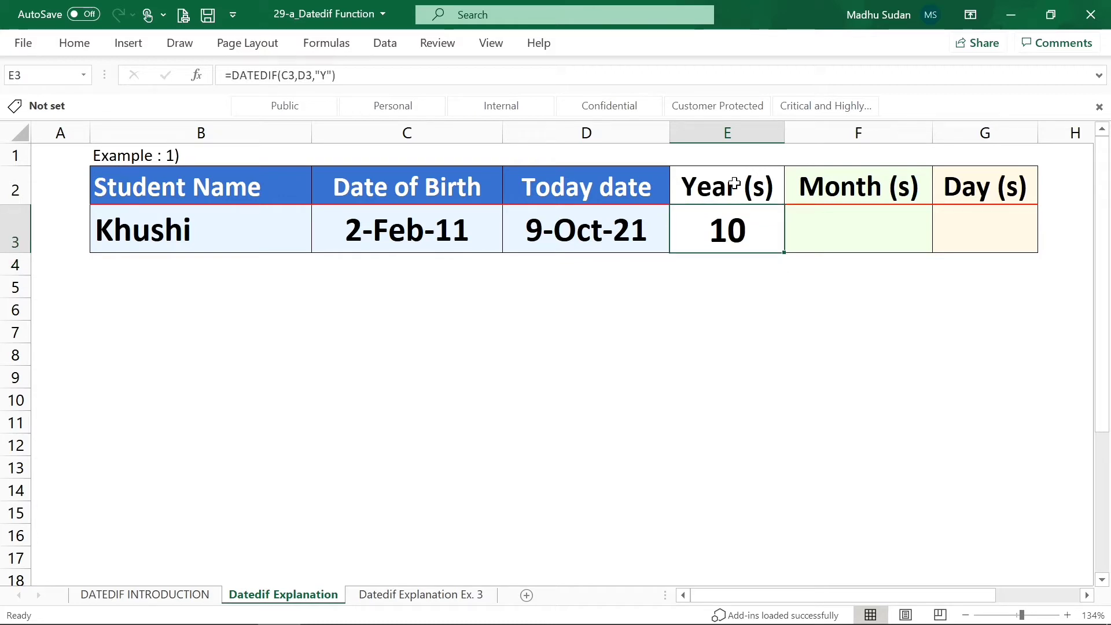
# - Calculate the total months between the date of birth and today's date in F3 with =DATEDIF(C3,D3,"M")
pyautogui.press('Right')
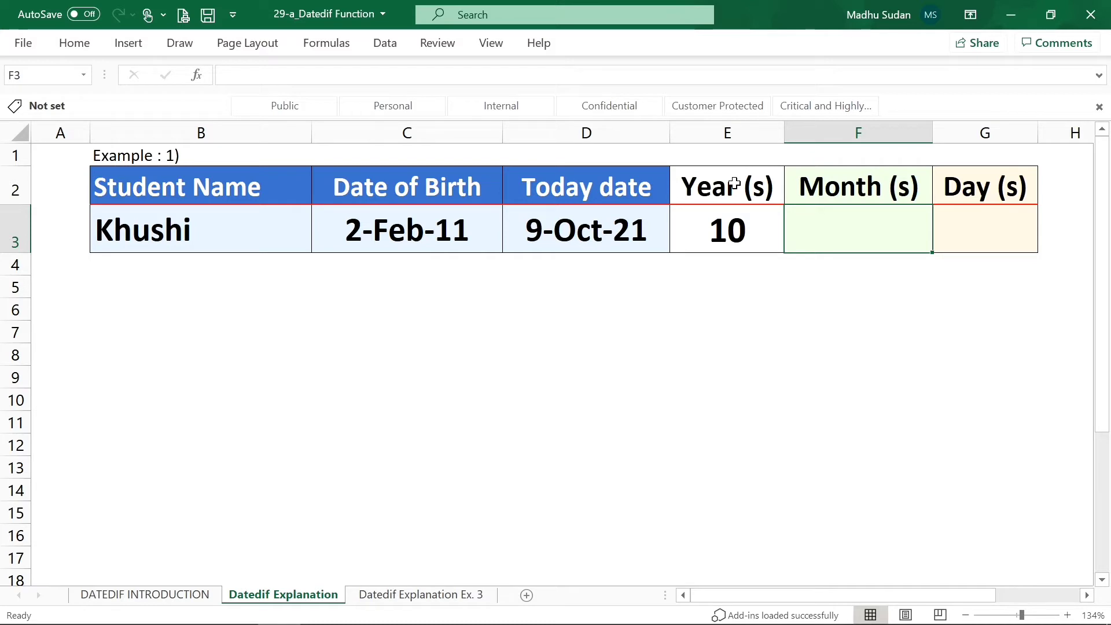
pyautogui.press('Left')
pyautogui.press('Right')
pyautogui.write('=dat')
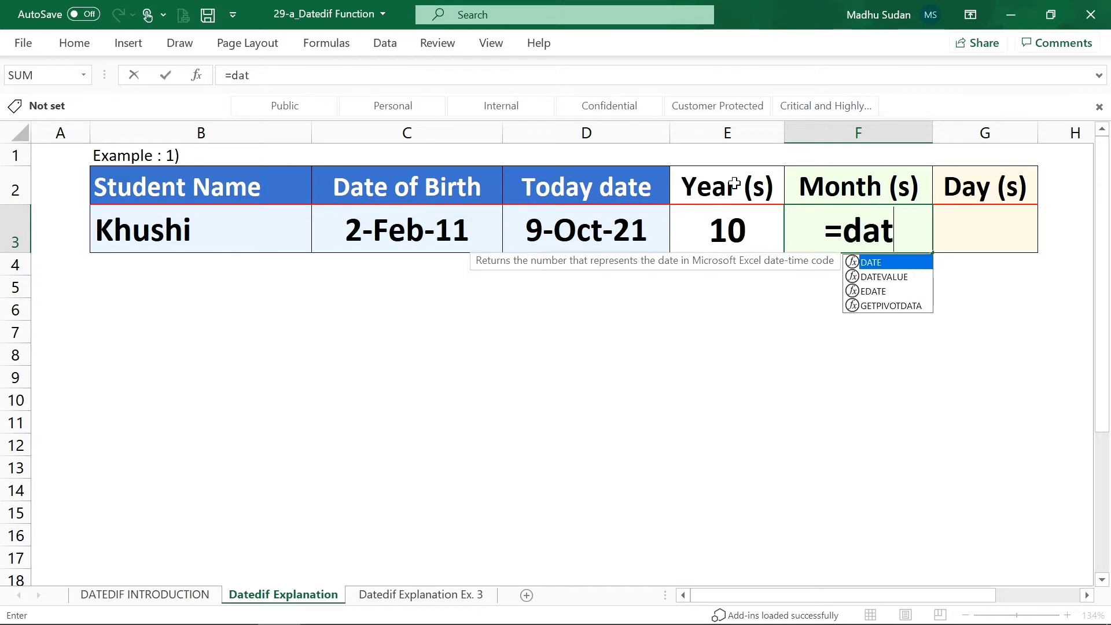
pyautogui.write('edif(')
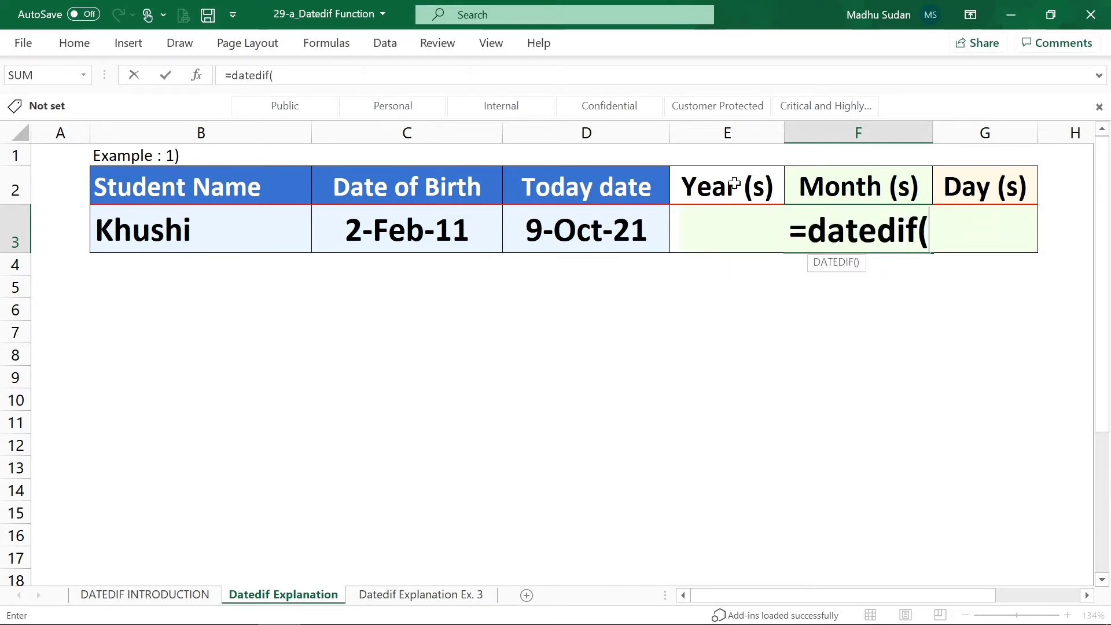
pyautogui.click(473, 237)
pyautogui.write(',')
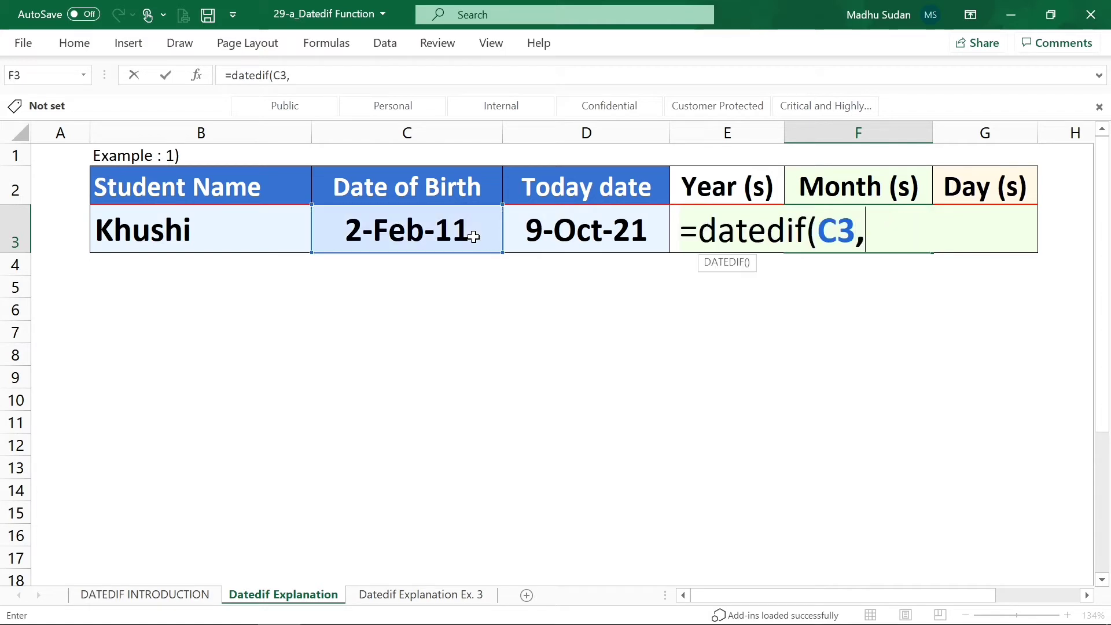
pyautogui.click(589, 237)
pyautogui.write(',')
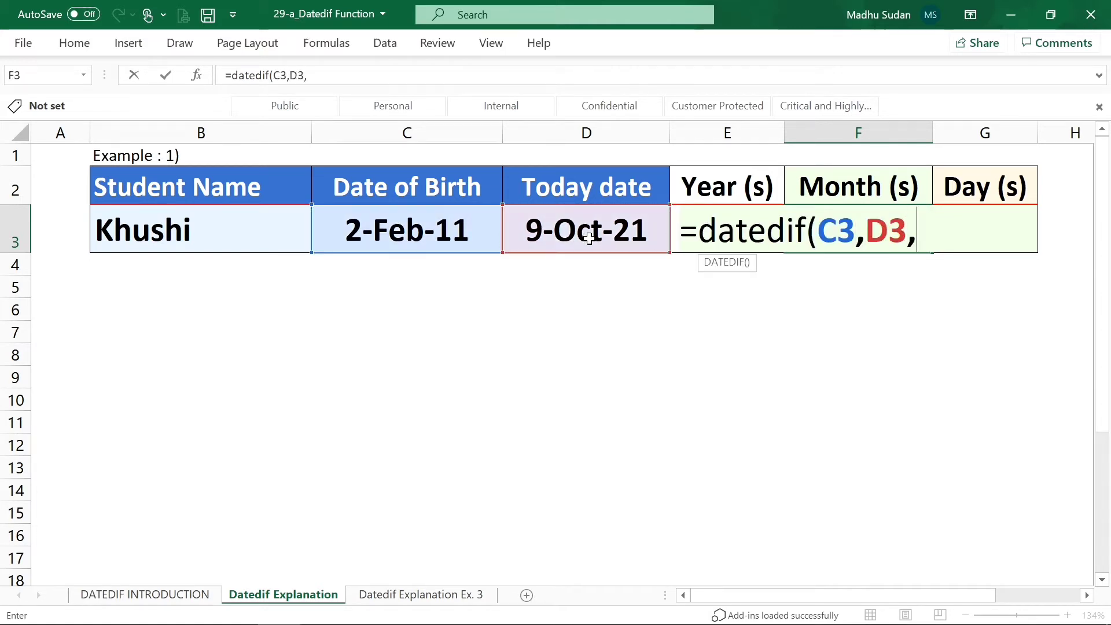
pyautogui.write('"M')
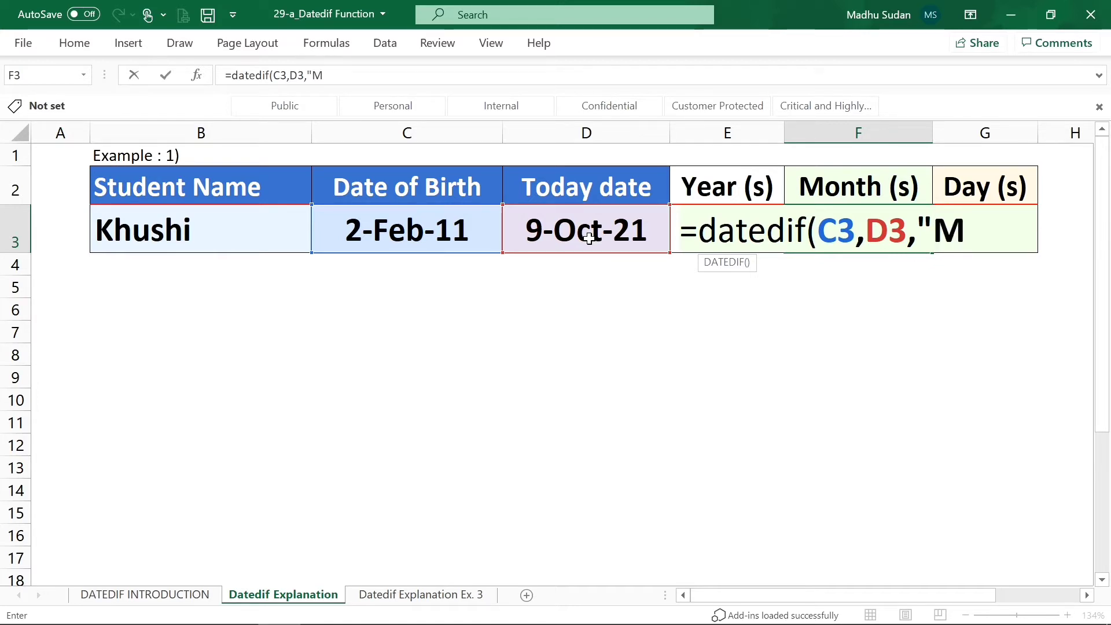
pyautogui.write('"')
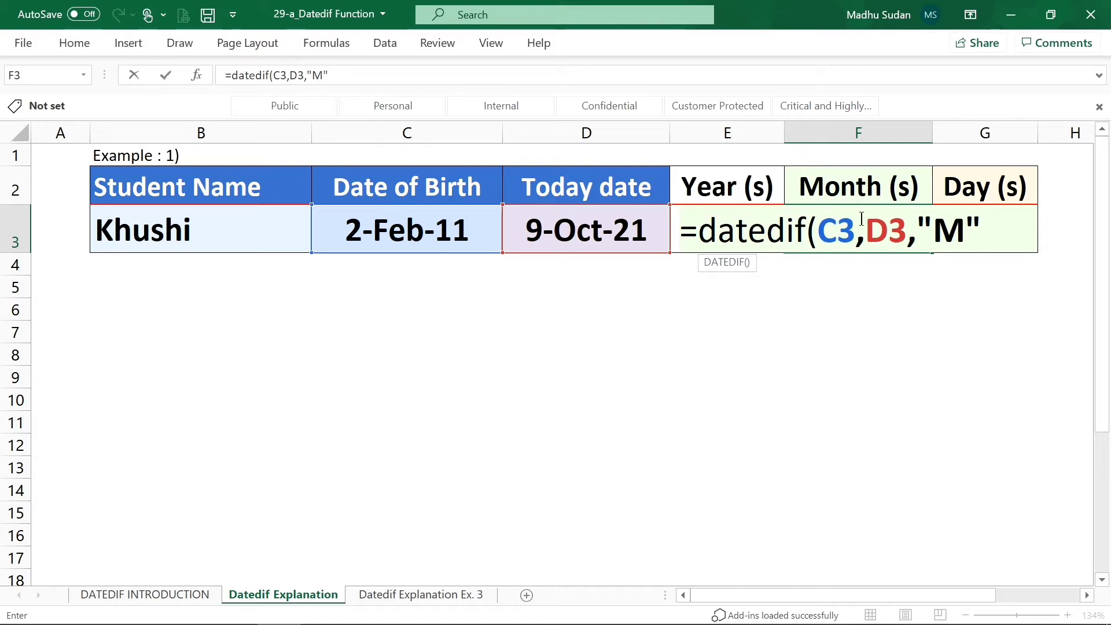
pyautogui.write(')')
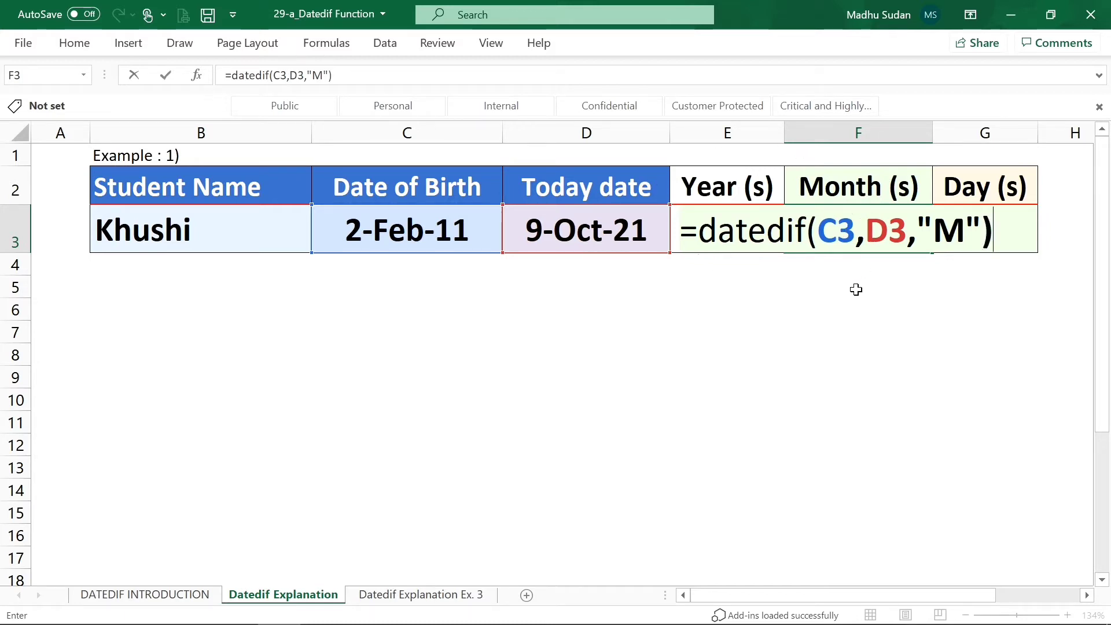
pyautogui.press('Return')
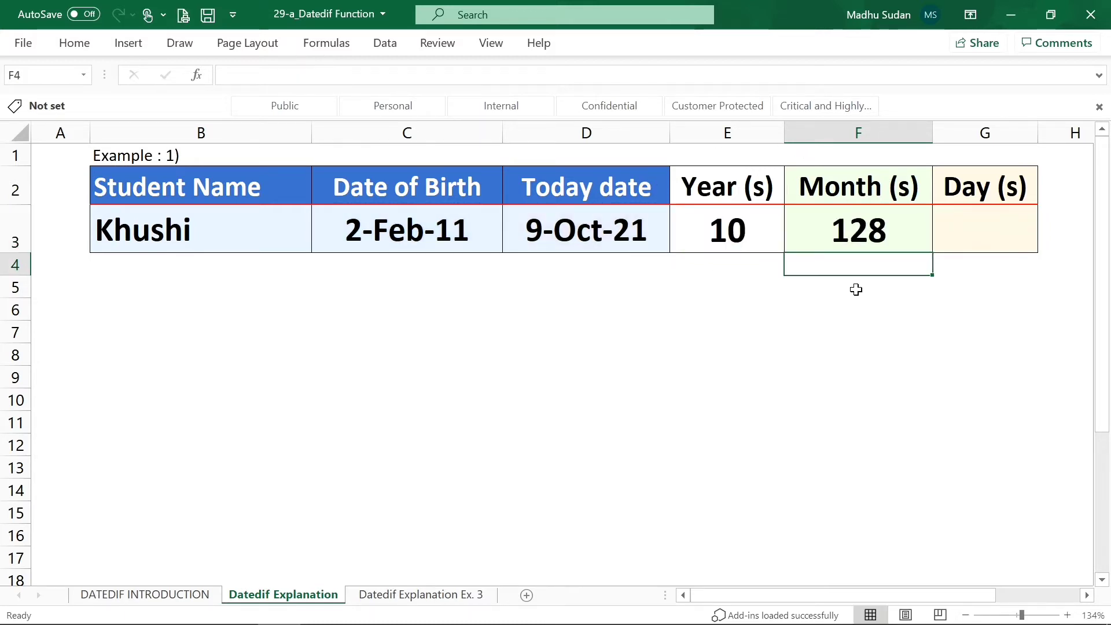
# - Examine the start date in C3 and end date in D3 that the month calculation in F3 is based on
pyautogui.press('Up')
pyautogui.press('Left')
pyautogui.press('Left')
pyautogui.press('Left')
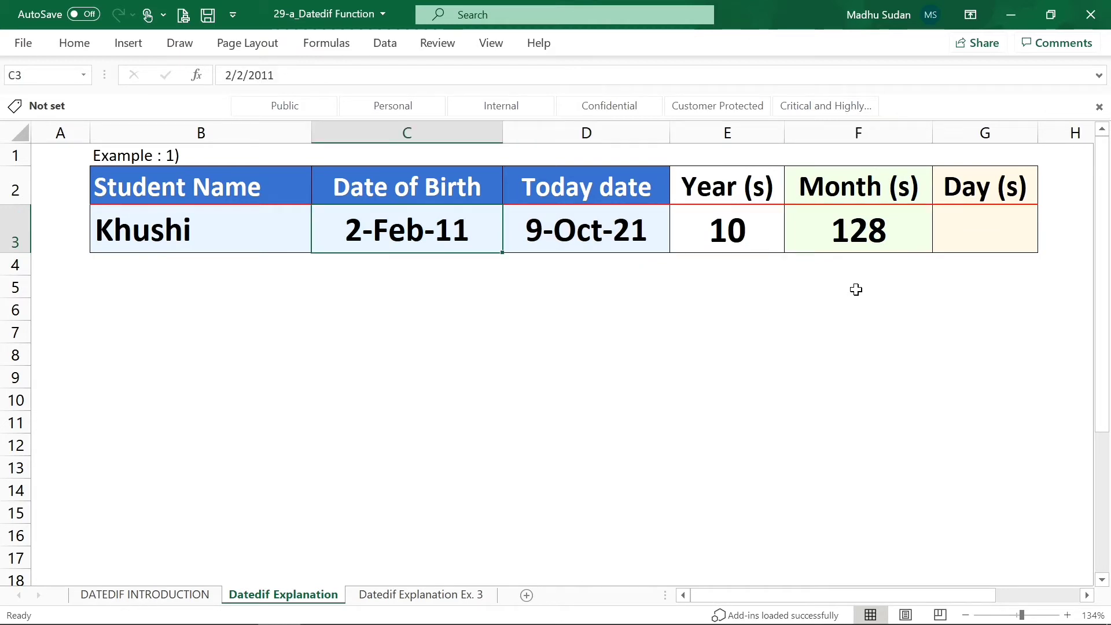
pyautogui.press('Down')
pyautogui.press('Up')
pyautogui.press('Right')
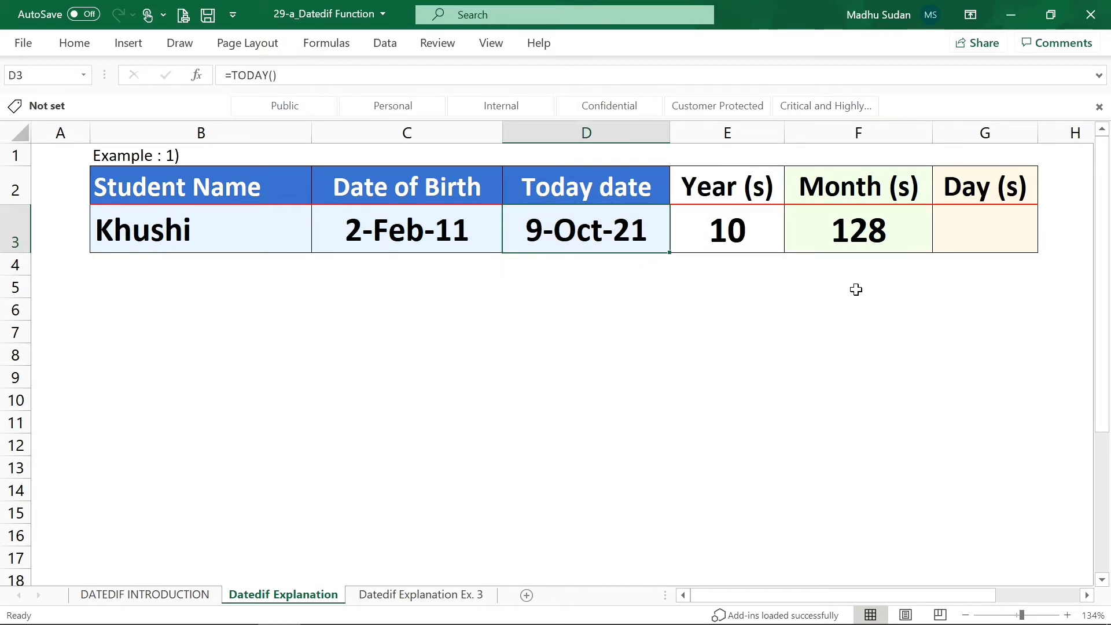
pyautogui.press('Down')
pyautogui.press('Up')
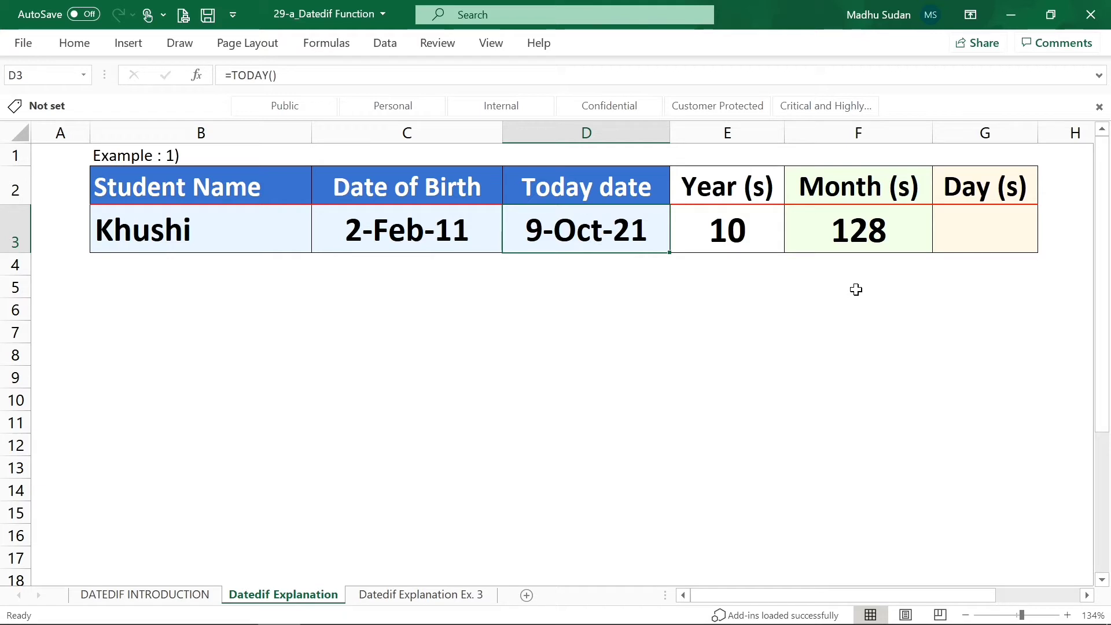
pyautogui.click(856, 267)
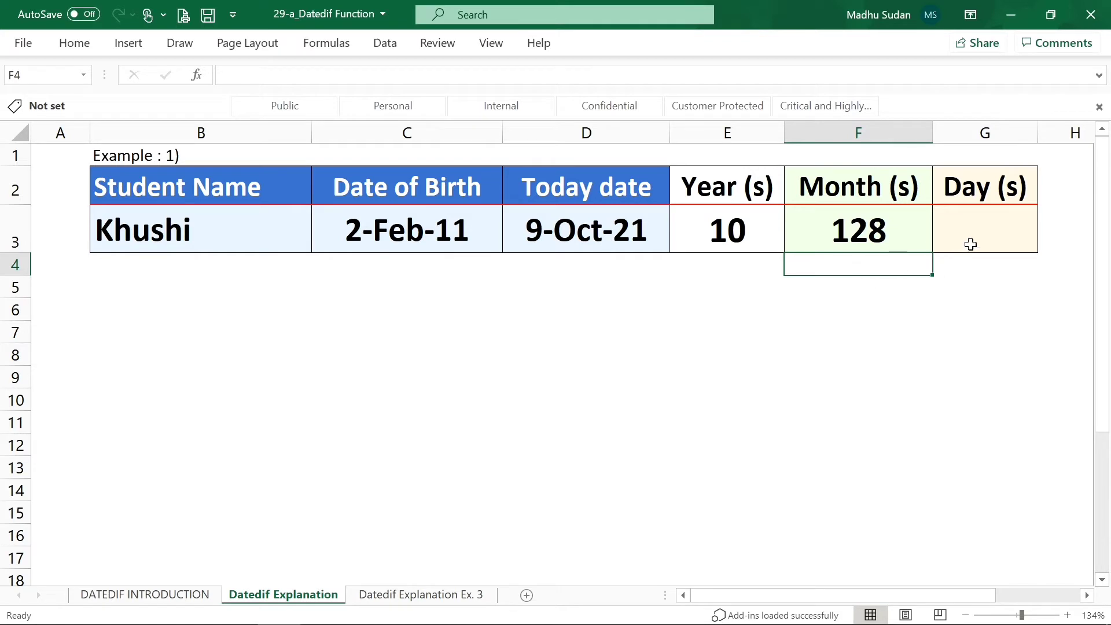
# - Calculate the total days between the date of birth and today's date in G3 with =DATEDIF(C3,D3,"D")
pyautogui.click(1016, 230)
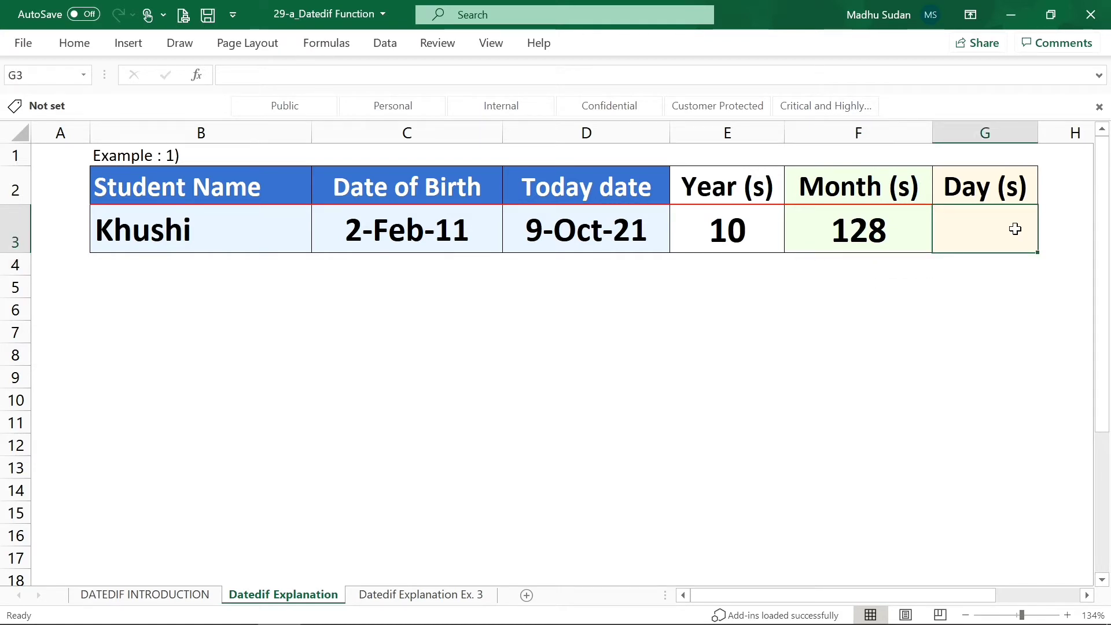
pyautogui.write('=')
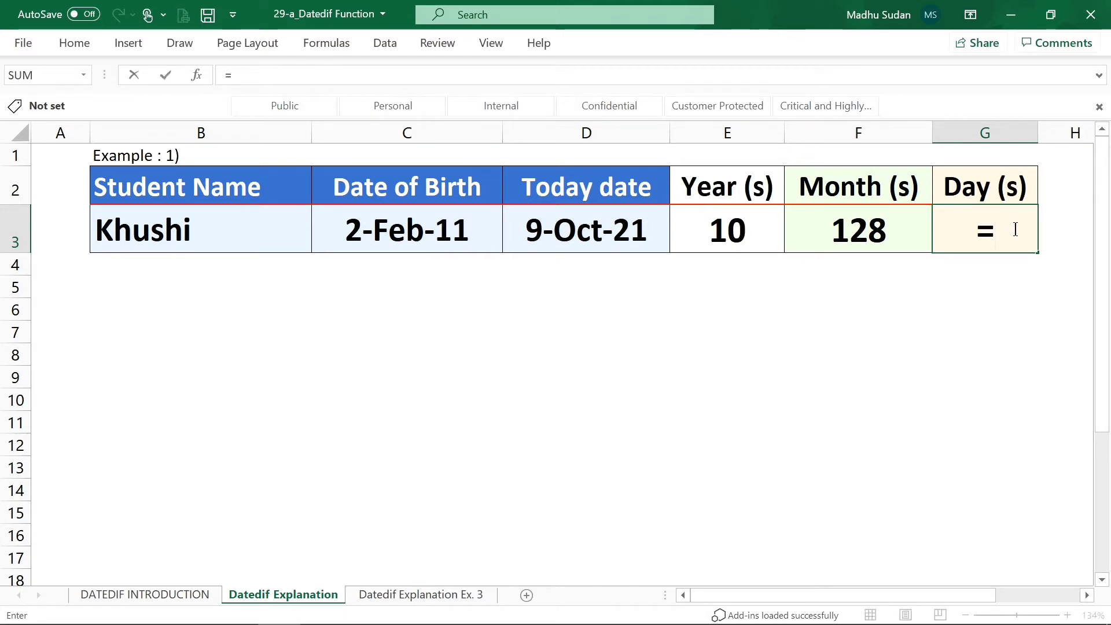
pyautogui.write('datedi')
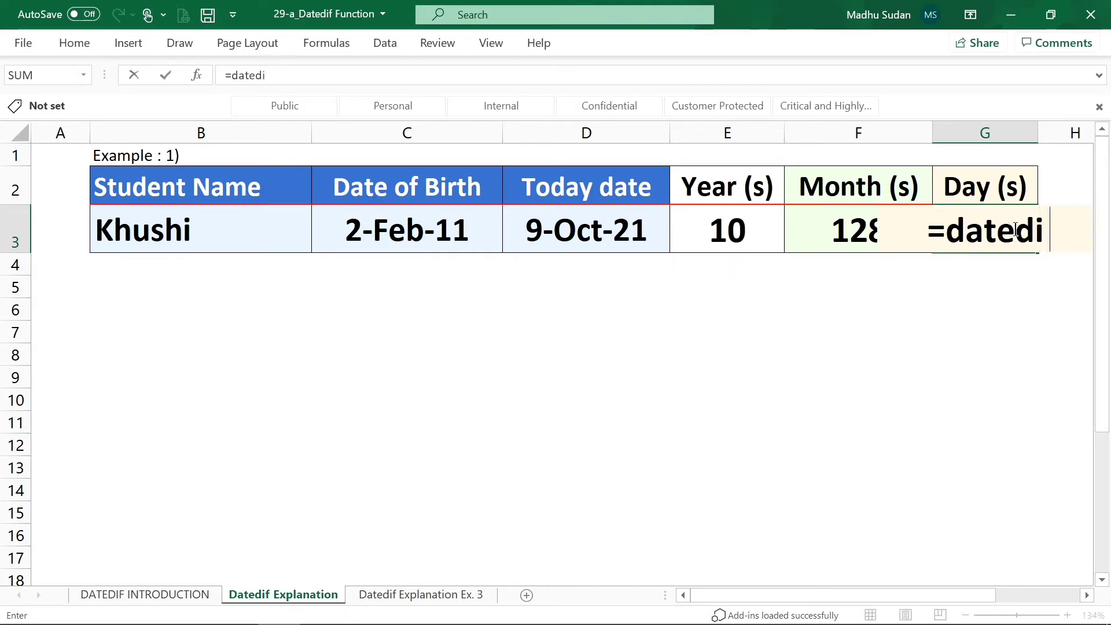
pyautogui.write('f(')
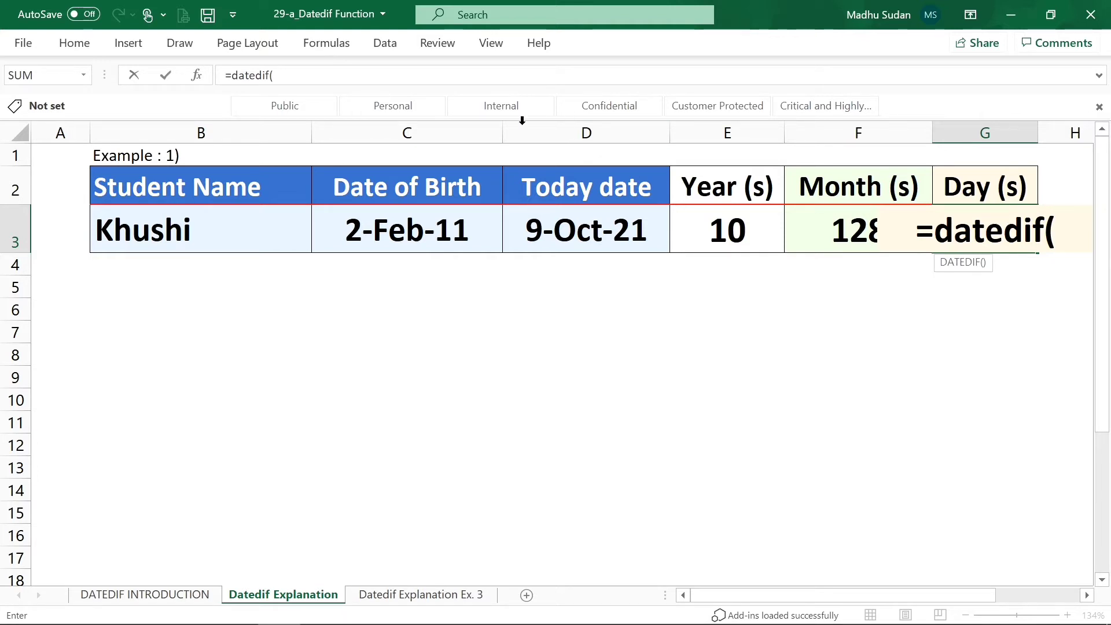
pyautogui.click(444, 234)
pyautogui.write(',')
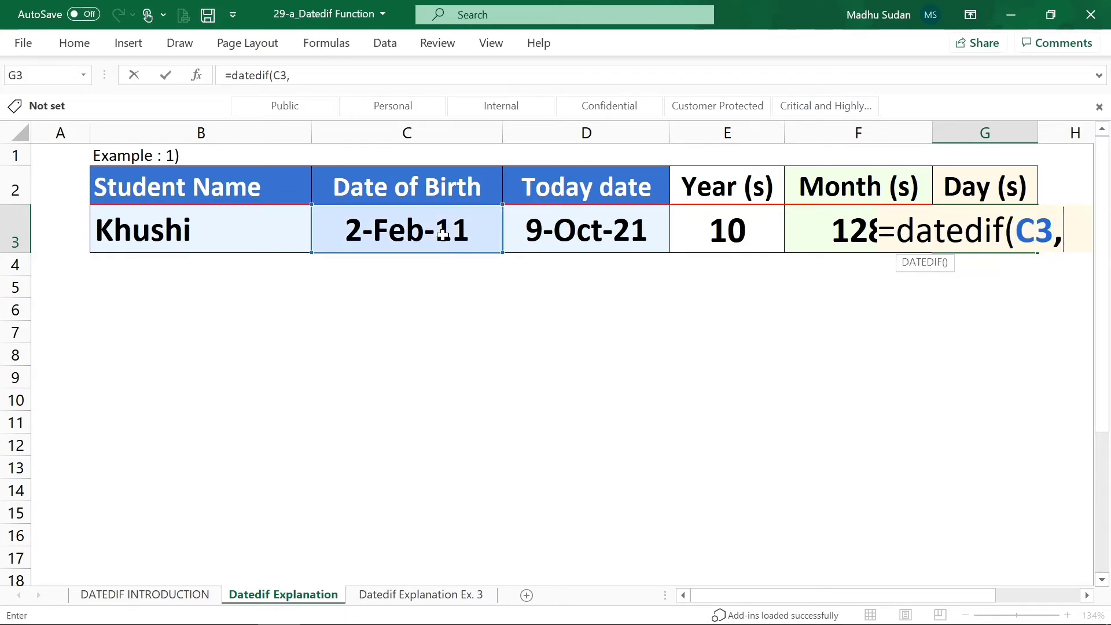
pyautogui.click(542, 238)
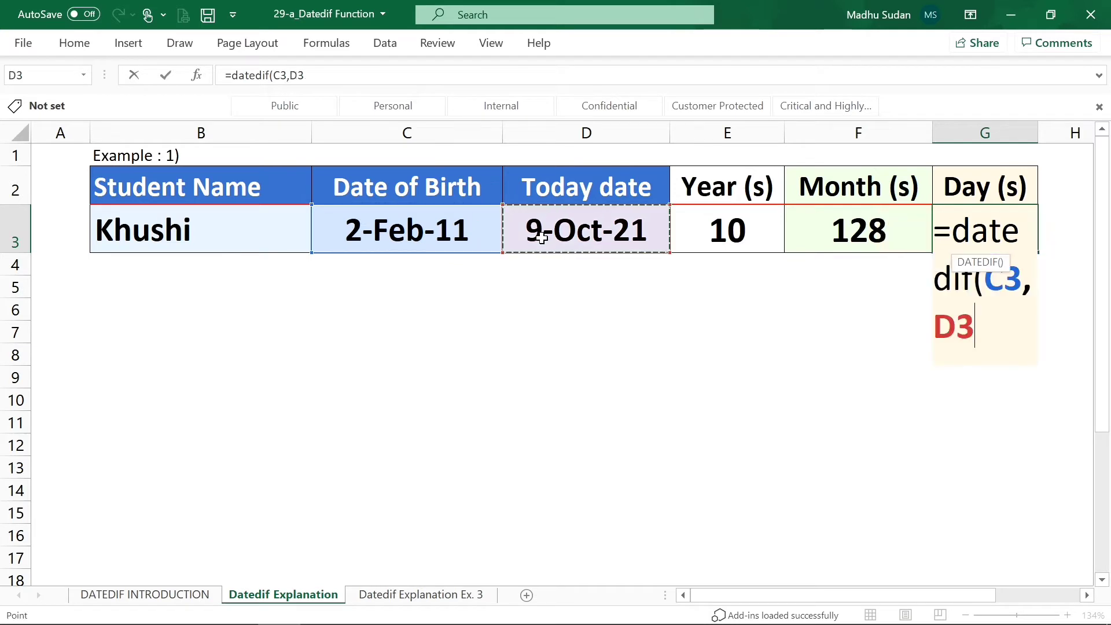
pyautogui.write(',')
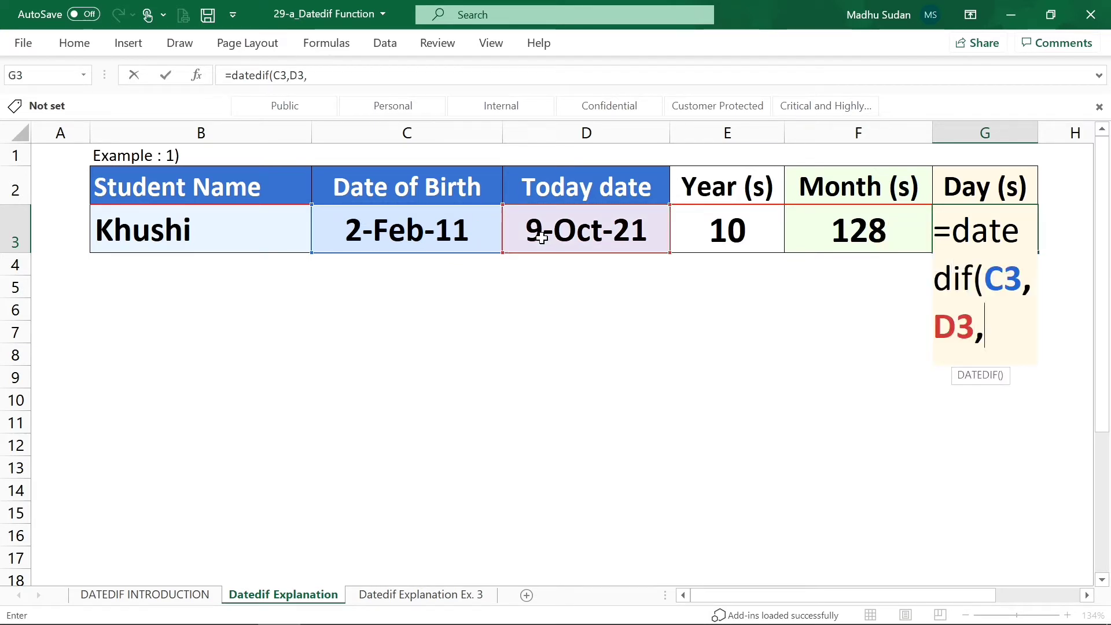
pyautogui.write('"')
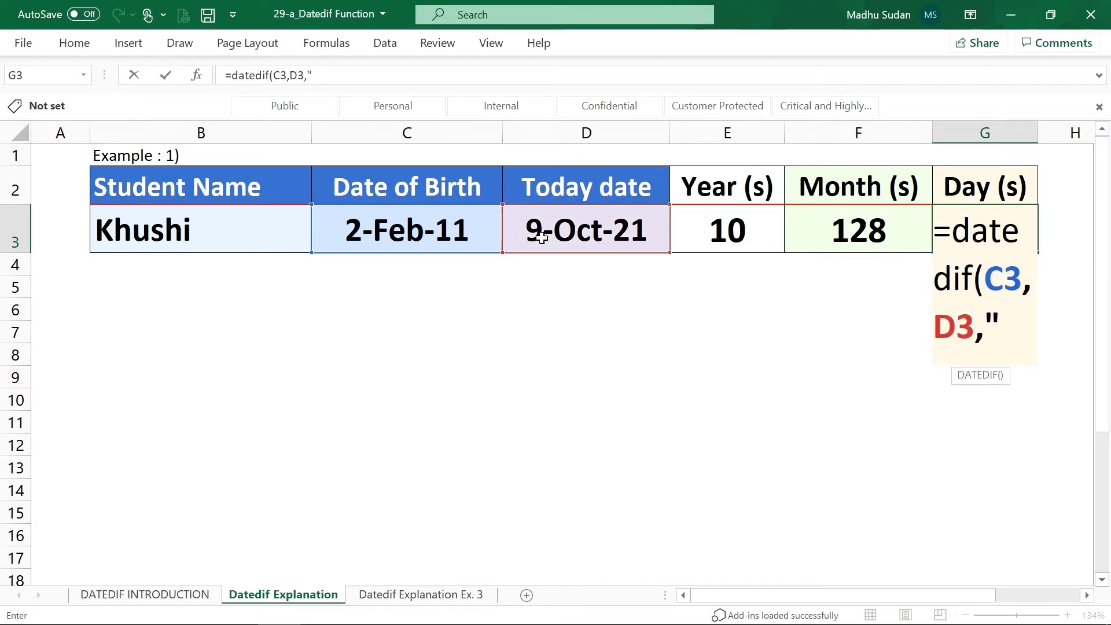
pyautogui.write('D')
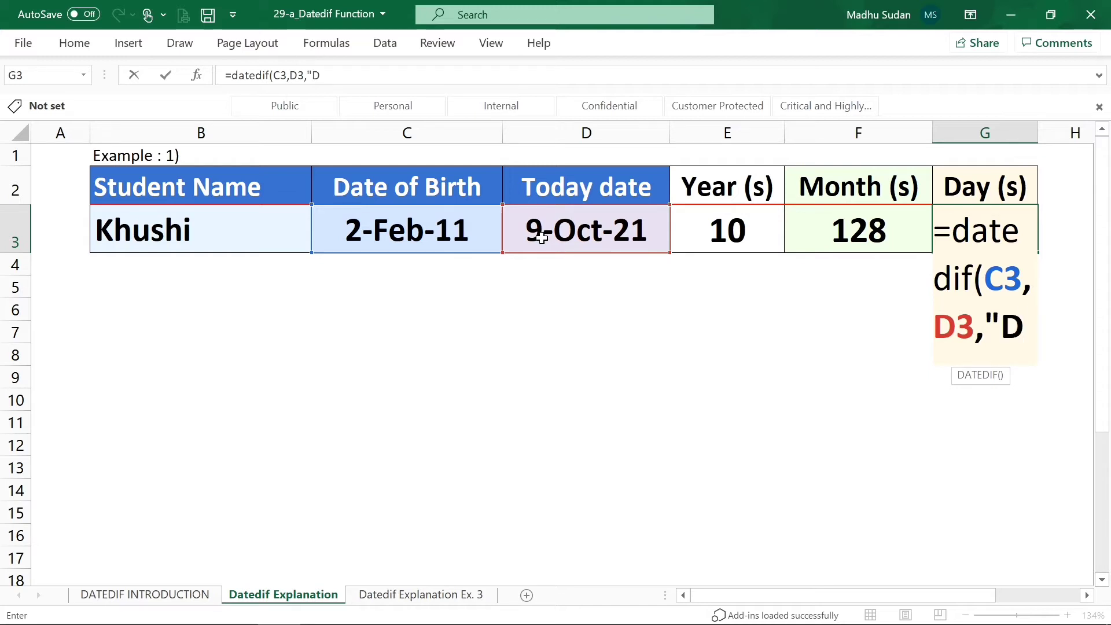
pyautogui.write('"')
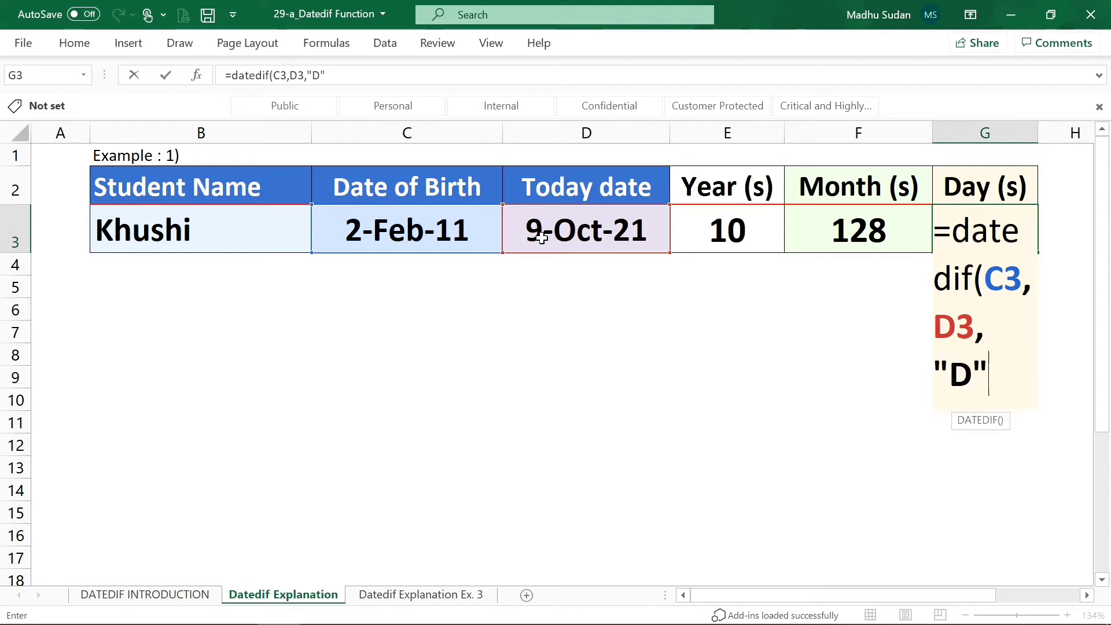
pyautogui.write(')')
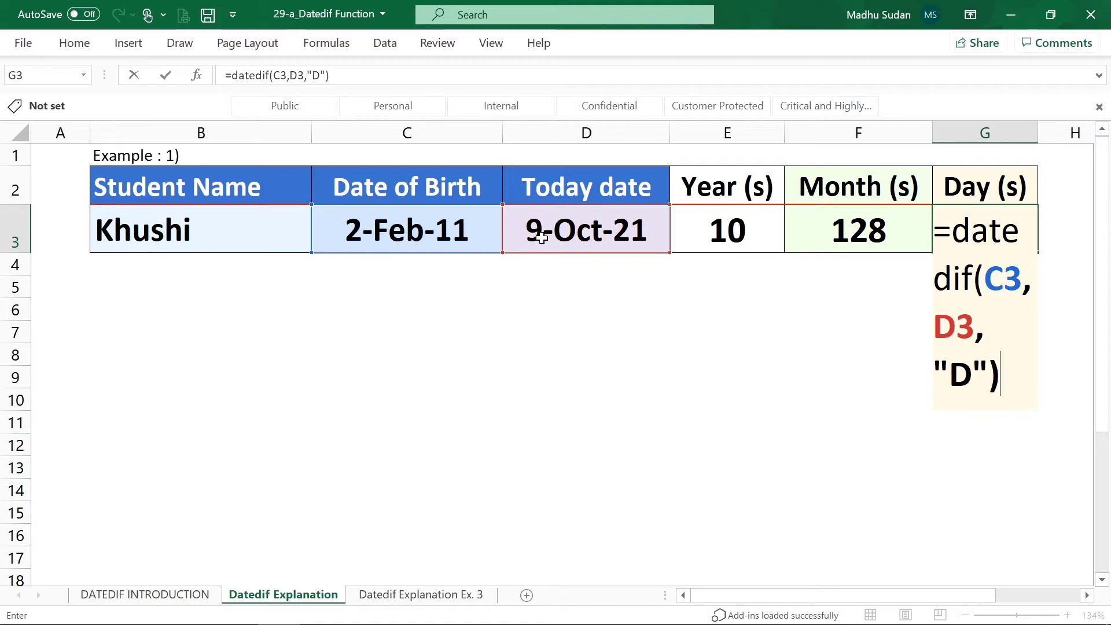
pyautogui.press('Return')
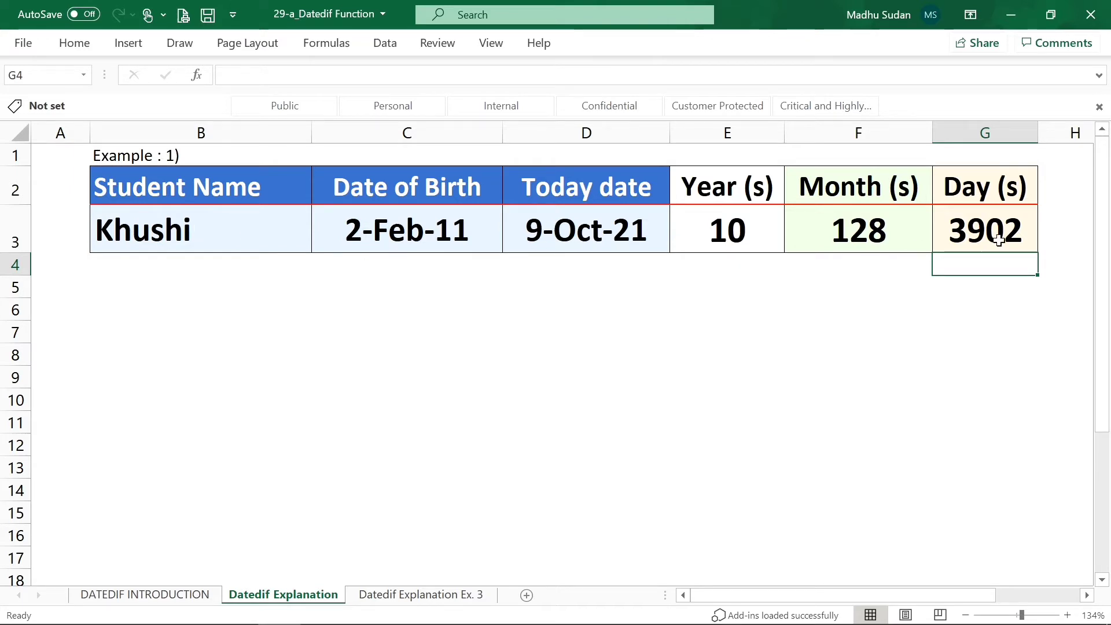
# - Go to the Example 2 table for actual age as on date and examine its year, remaining month and remaining day columns
pyautogui.press('Up')
pyautogui.hotkey('ctrl', 'Left')
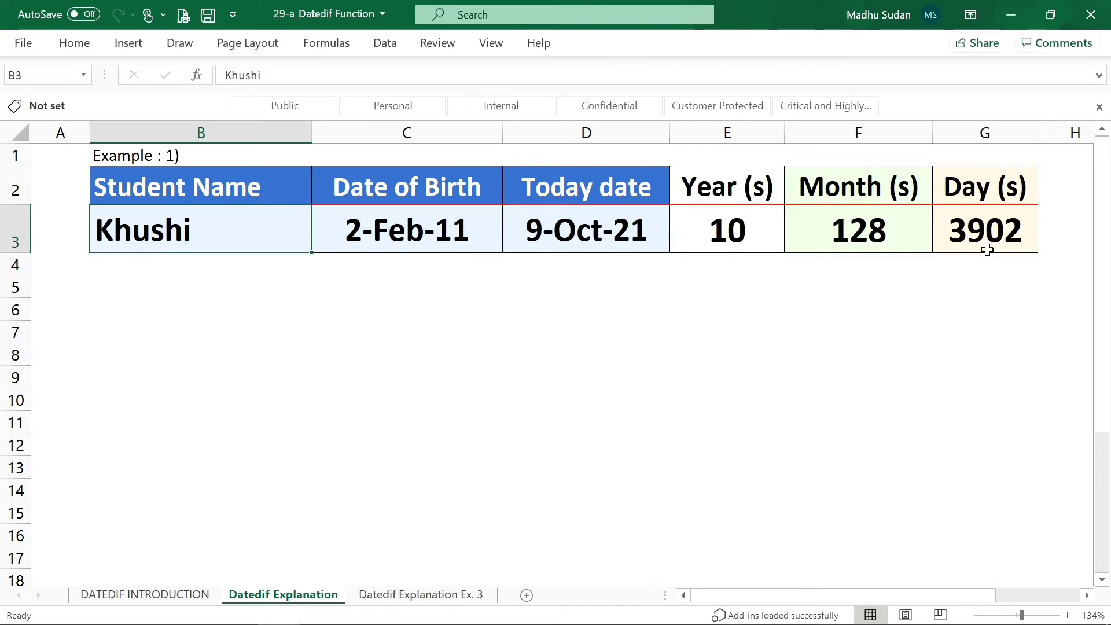
pyautogui.hotkey('ctrl', 'Down')
pyautogui.press('Down')
pyautogui.press('Down')
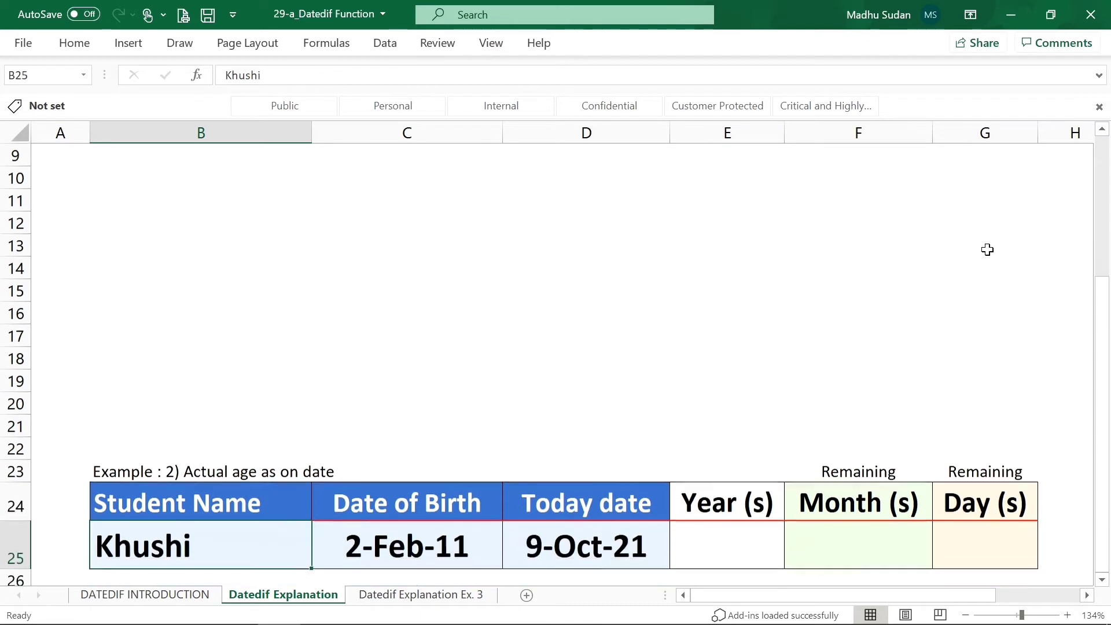
pyautogui.press('Right')
pyautogui.press('Right')
pyautogui.press('Right')
pyautogui.press('Up')
pyautogui.press('Right')
pyautogui.press('Down')
pyautogui.press('Down')
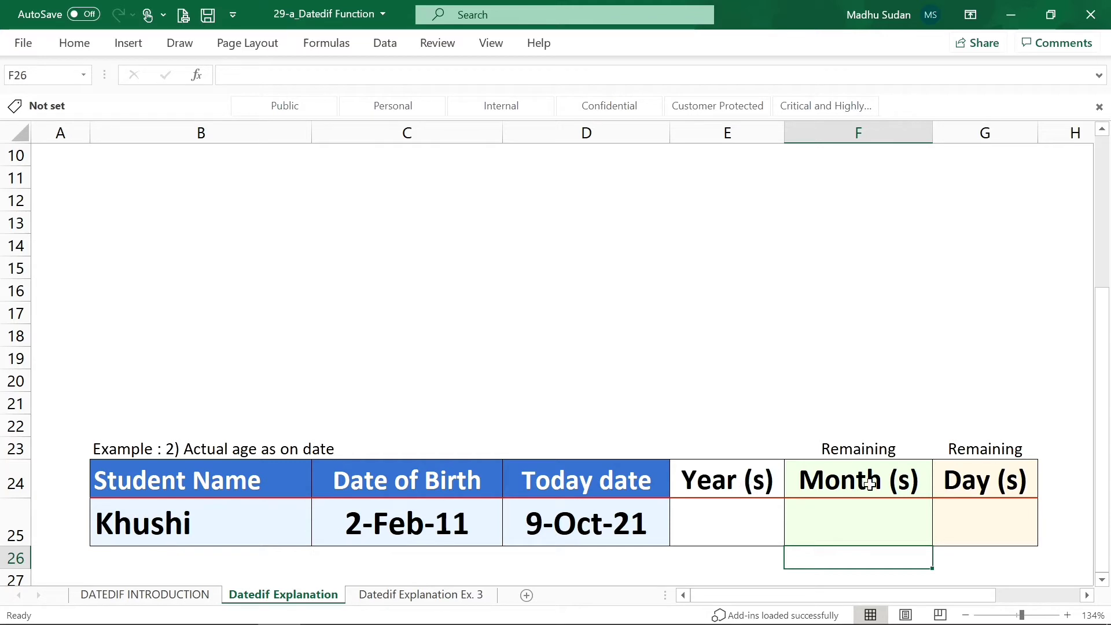
# - Calculate the completed years of age in E25 of the Example 2 table with =DATEDIF(C25,D25,"Y")
pyautogui.click(743, 527)
pyautogui.write('=datedif')
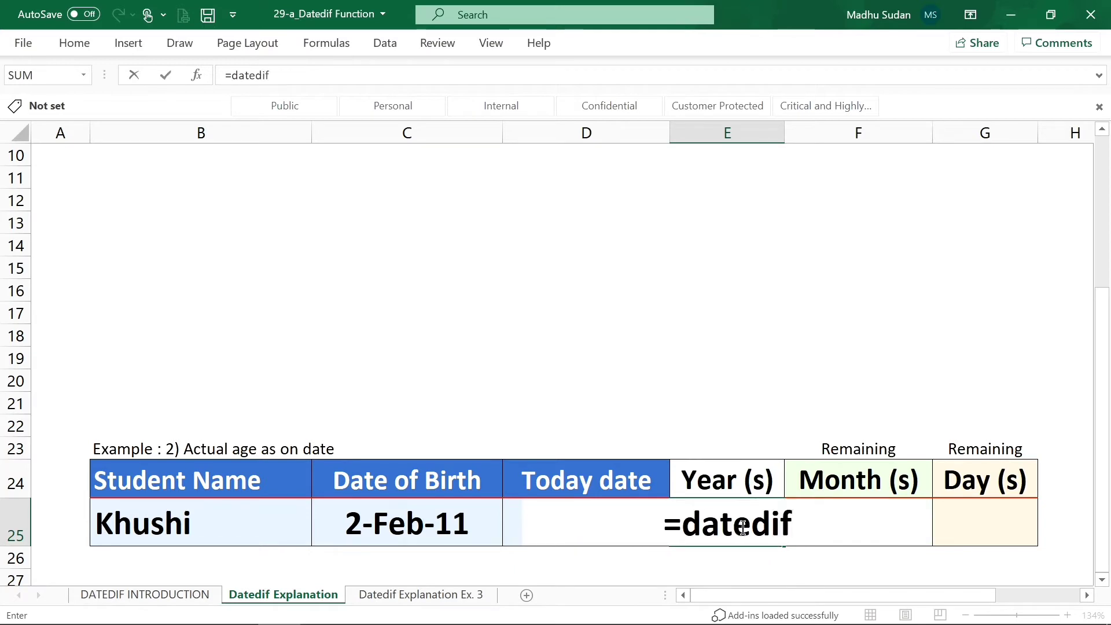
pyautogui.write('(')
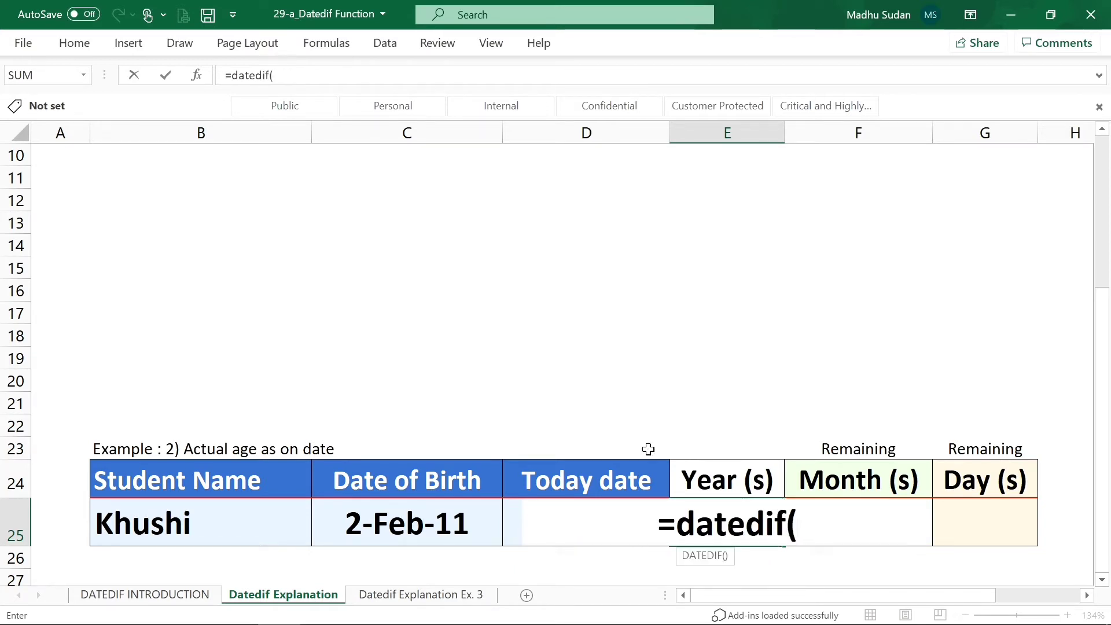
pyautogui.click(461, 523)
pyautogui.write(',')
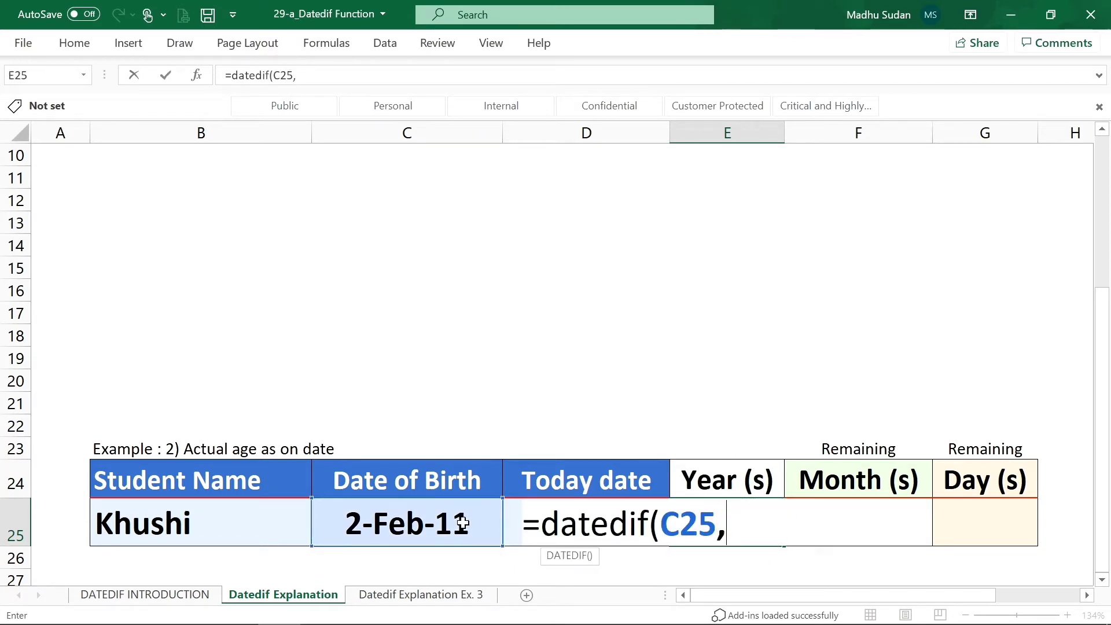
pyautogui.click(526, 489)
pyautogui.press('Down')
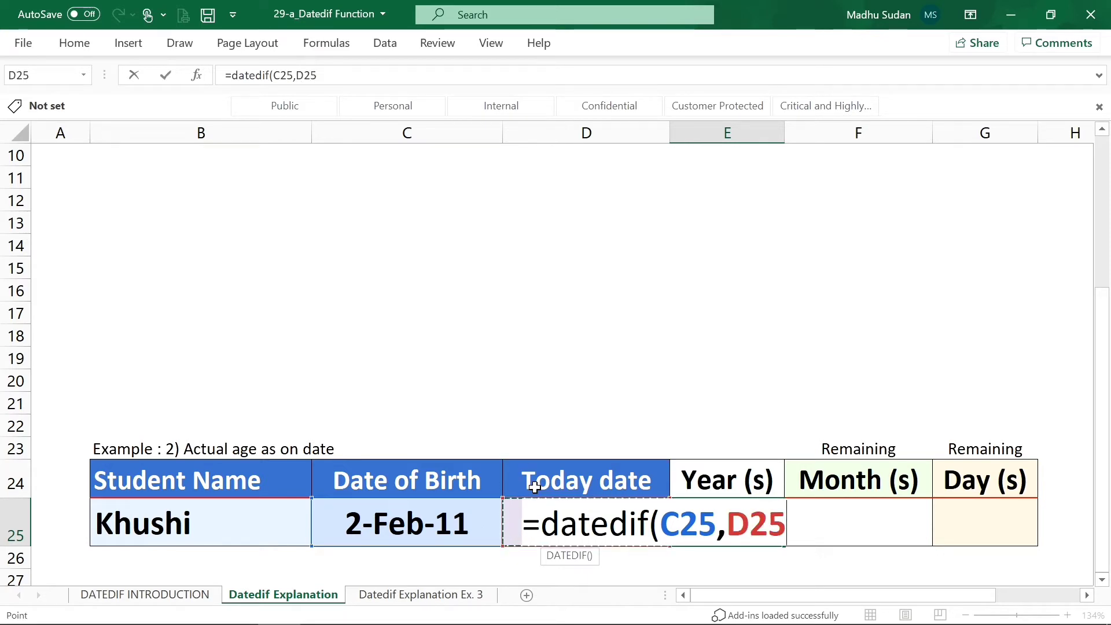
pyautogui.write(',"')
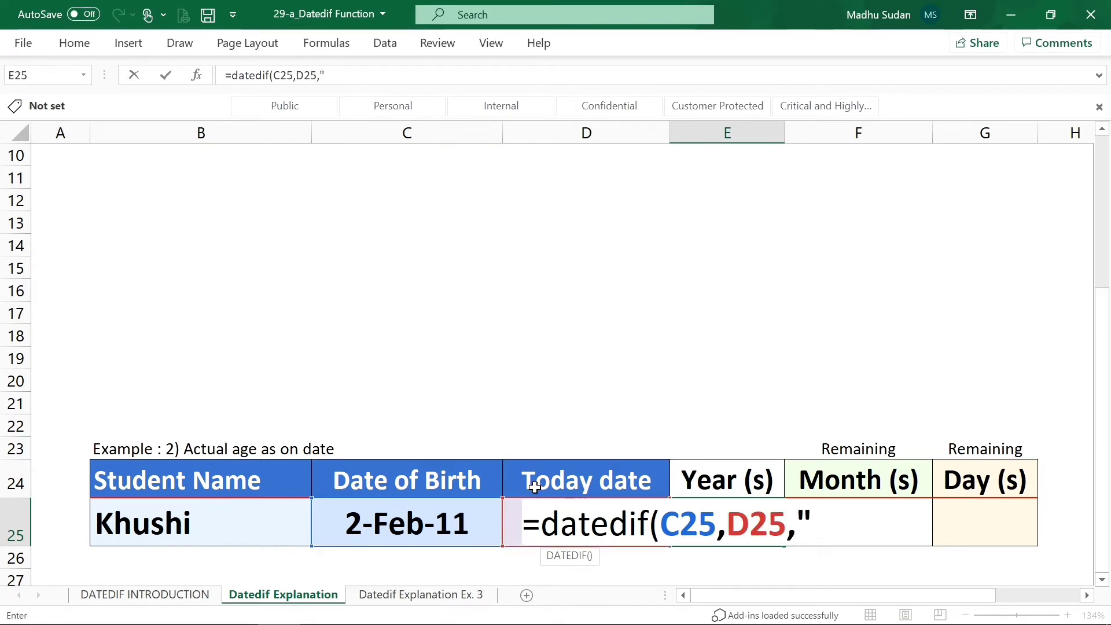
pyautogui.write('Y')
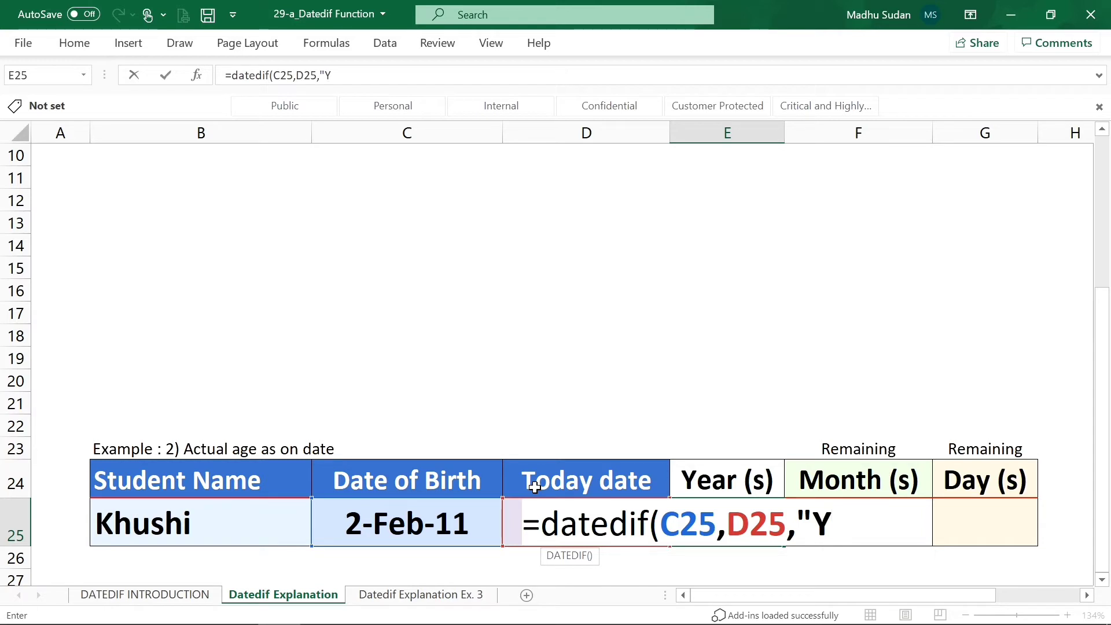
pyautogui.write('")')
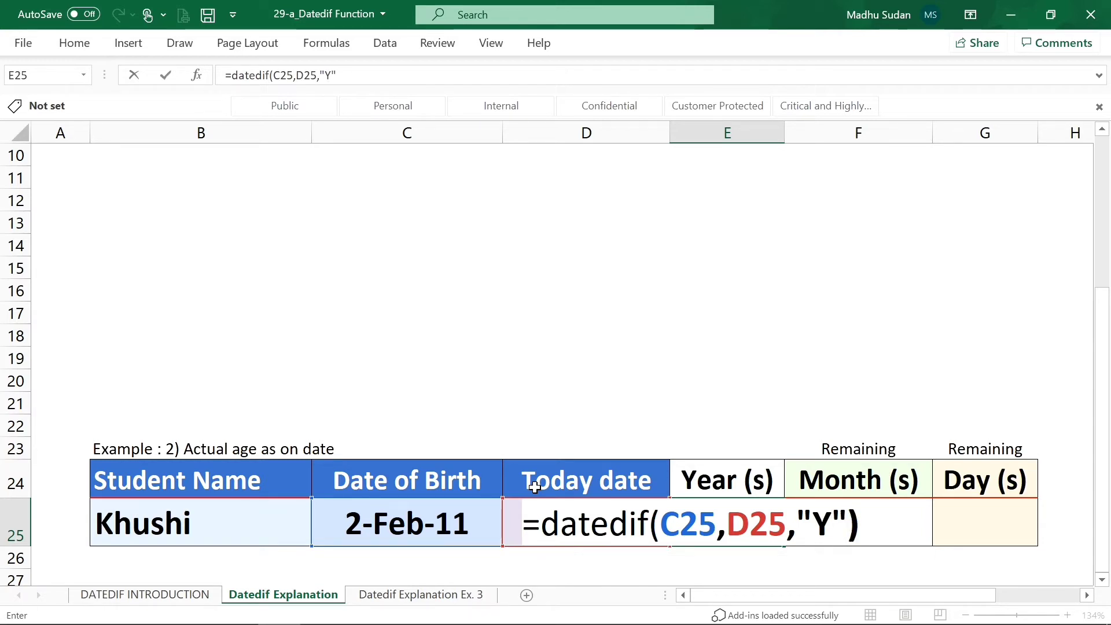
pyautogui.press('Return')
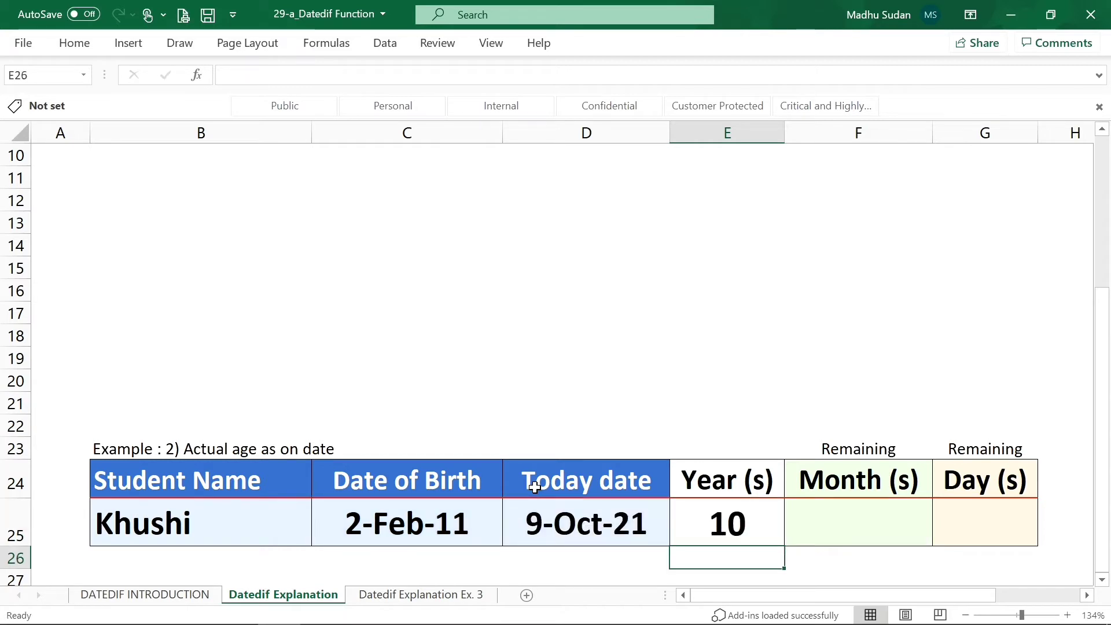
# - Calculate the remaining months beyond the completed years in F25 with =DATEDIF(C25,D25,"ym")
pyautogui.click(846, 515)
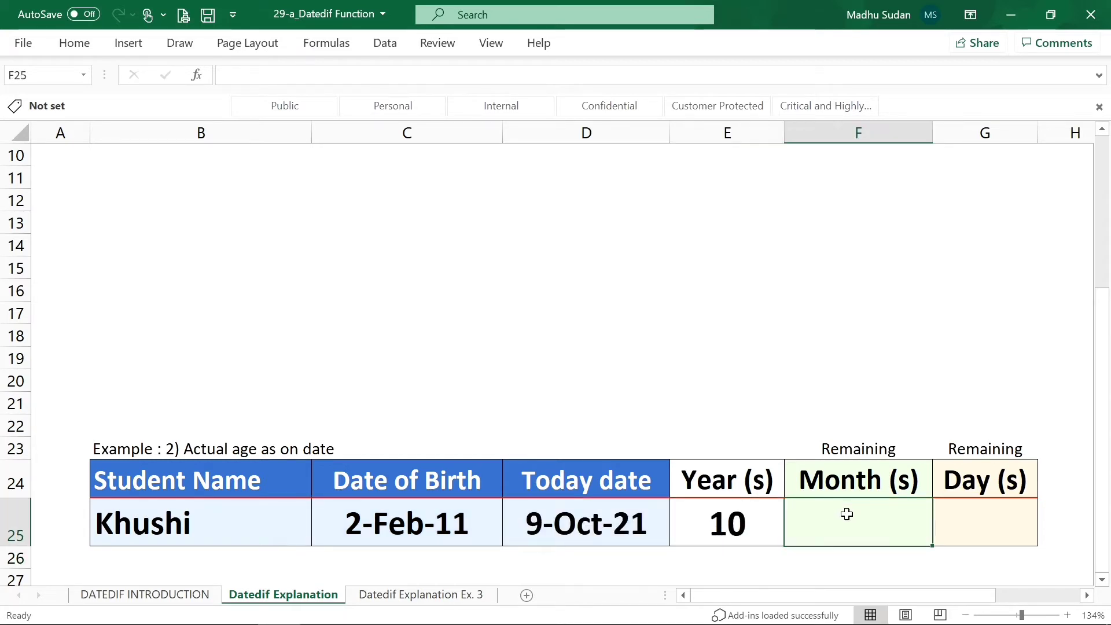
pyautogui.write('=dat')
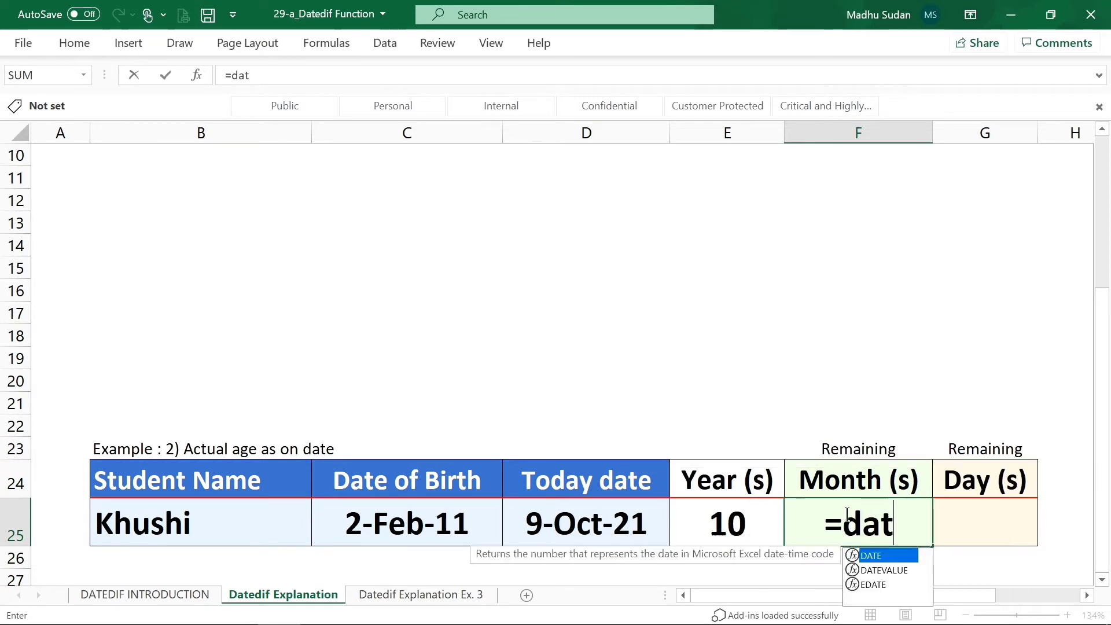
pyautogui.write('edif(')
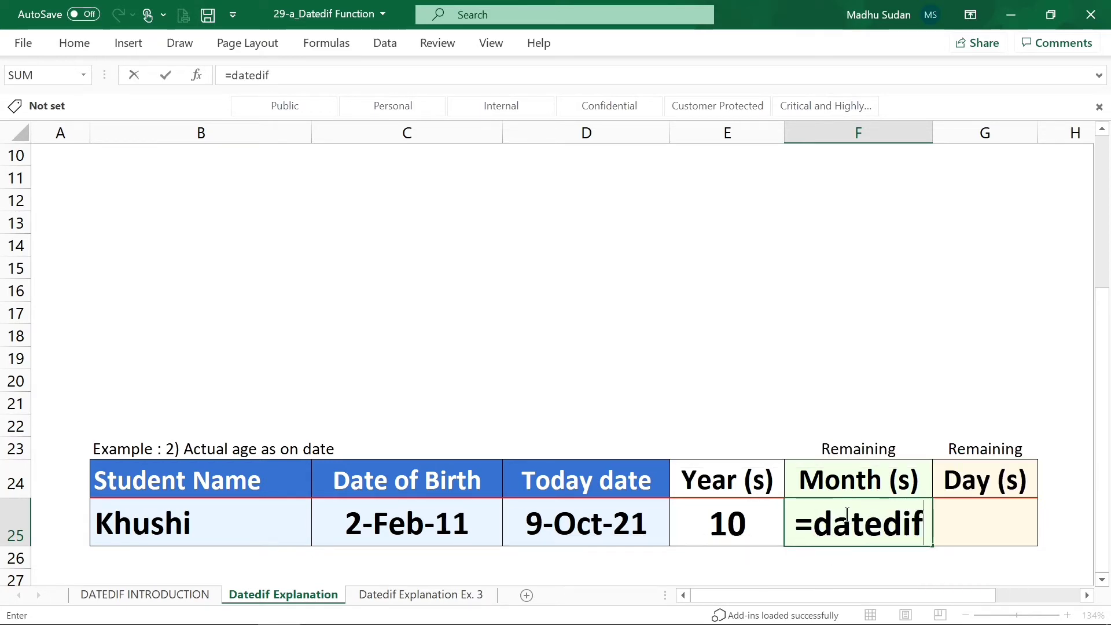
pyautogui.click(438, 524)
pyautogui.write(',')
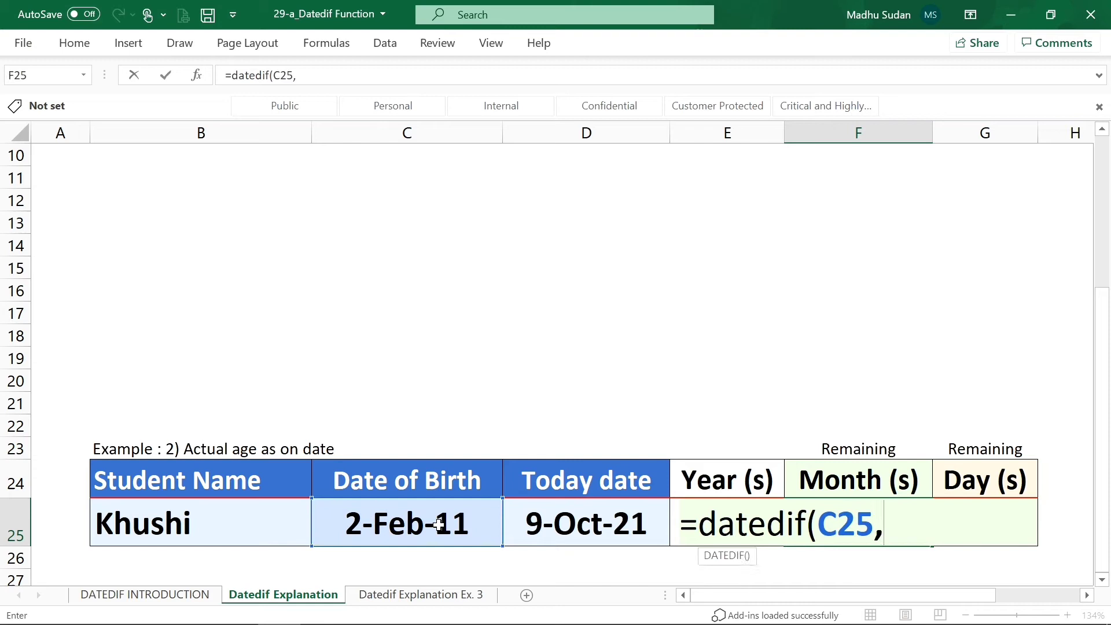
pyautogui.click(550, 525)
pyautogui.write(',')
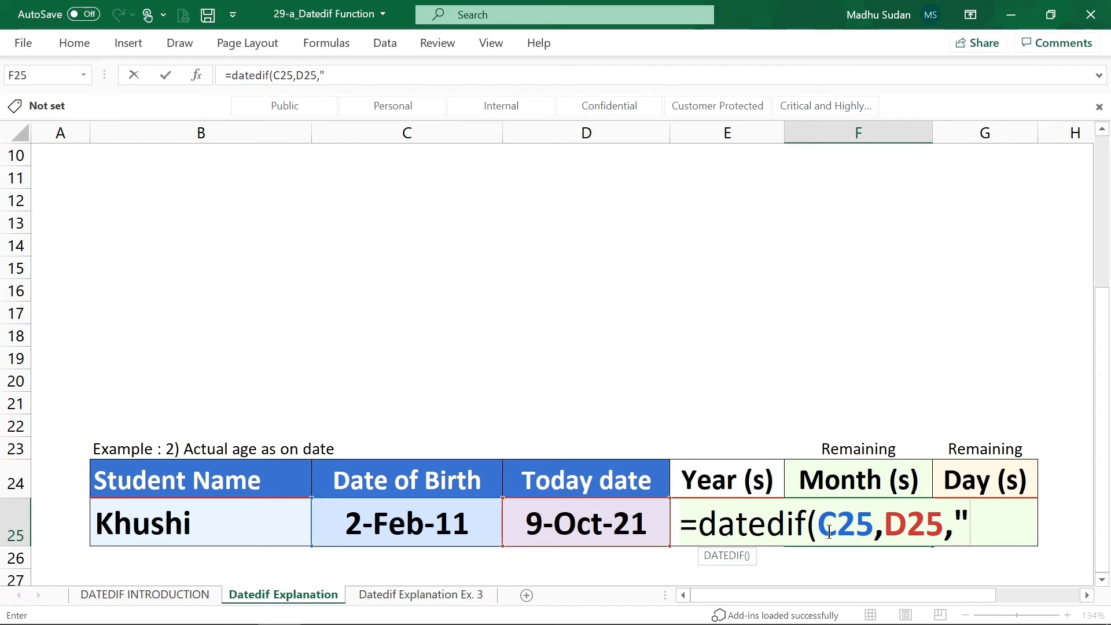
pyautogui.write('y')
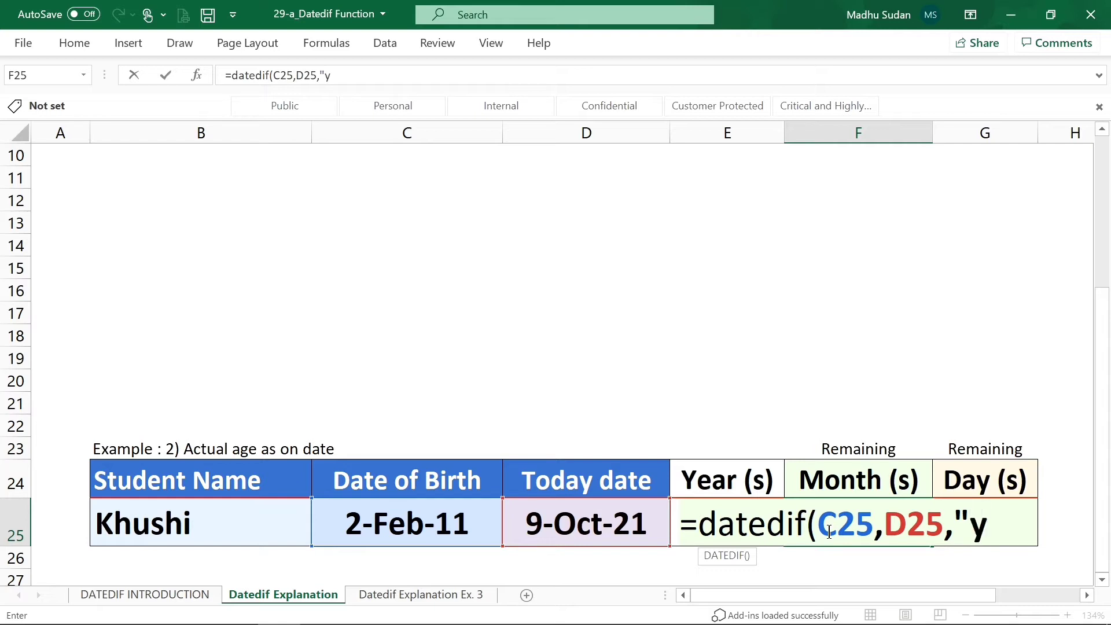
pyautogui.write('m")')
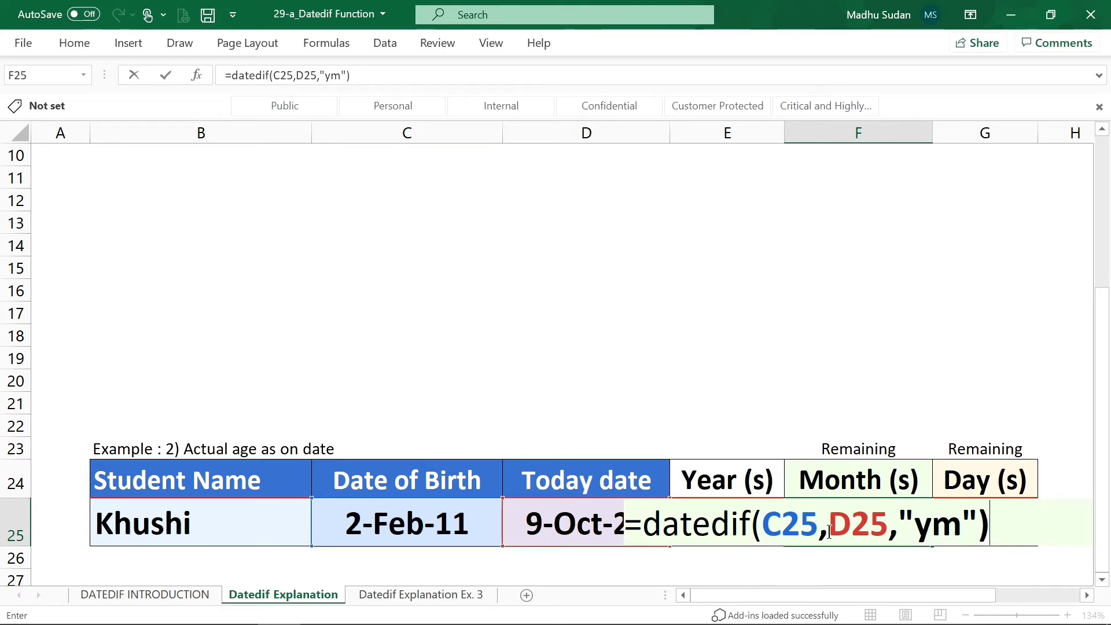
pyautogui.press('Return')
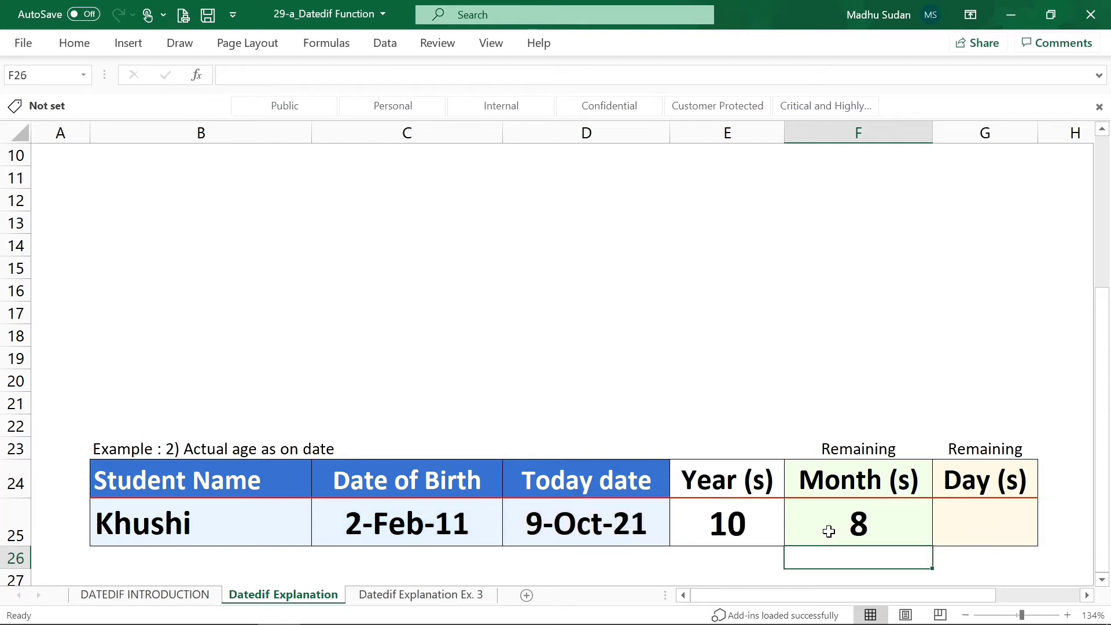
# - Calculate the remaining days beyond the completed months in G25 with =DATEDIF(C25,D25,"md")
pyautogui.click(829, 531)
pyautogui.press('Right')
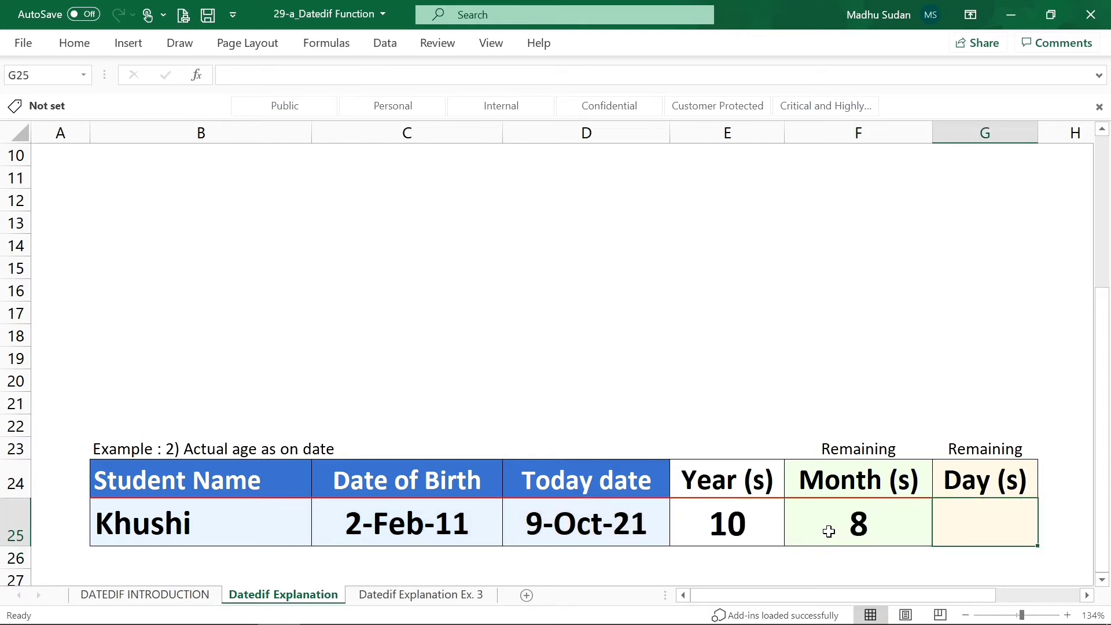
pyautogui.write('=datedif')
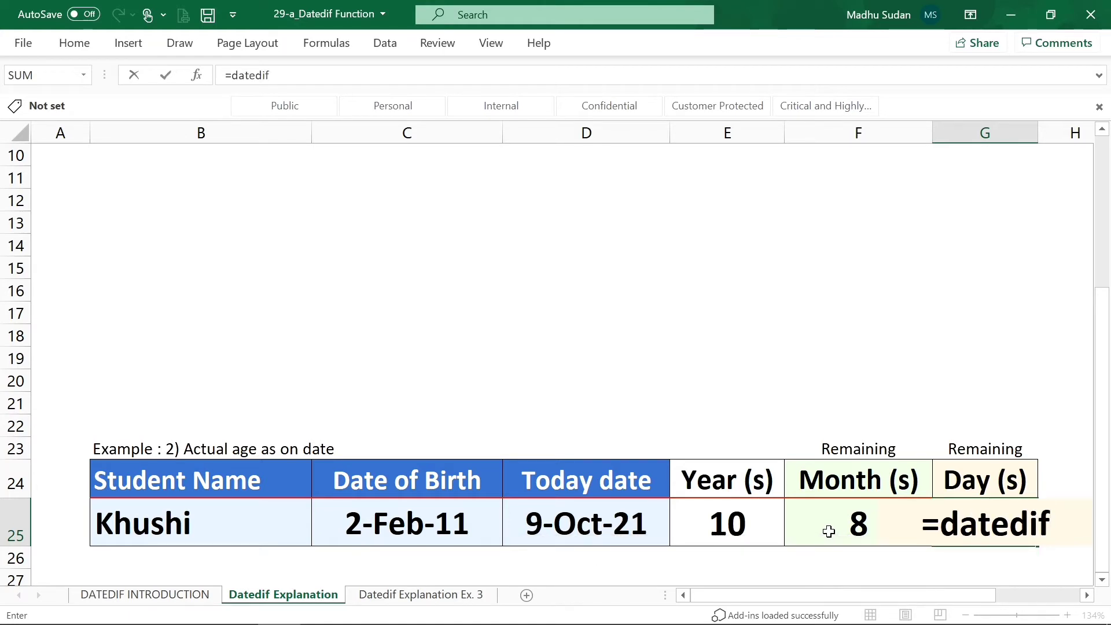
pyautogui.write('(')
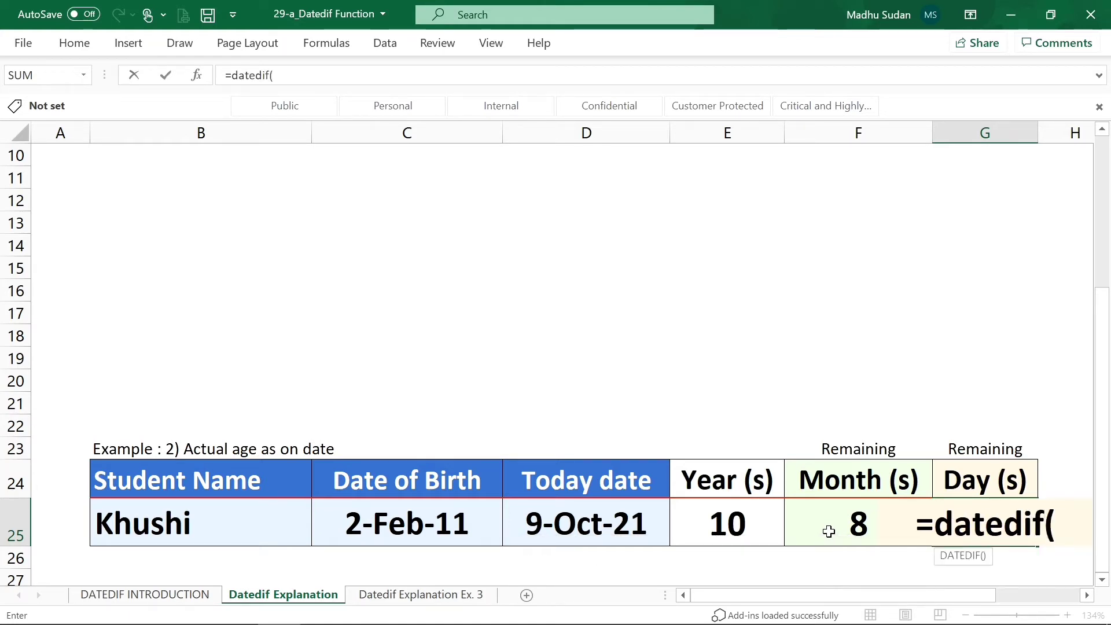
pyautogui.click(466, 520)
pyautogui.write(',')
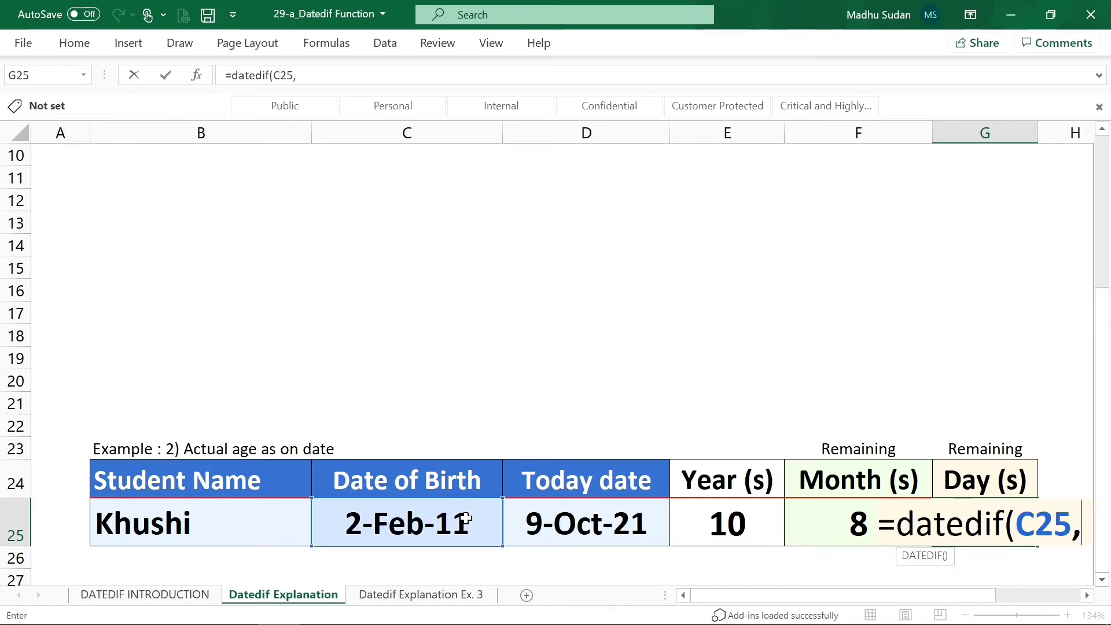
pyautogui.click(618, 521)
pyautogui.write(',')
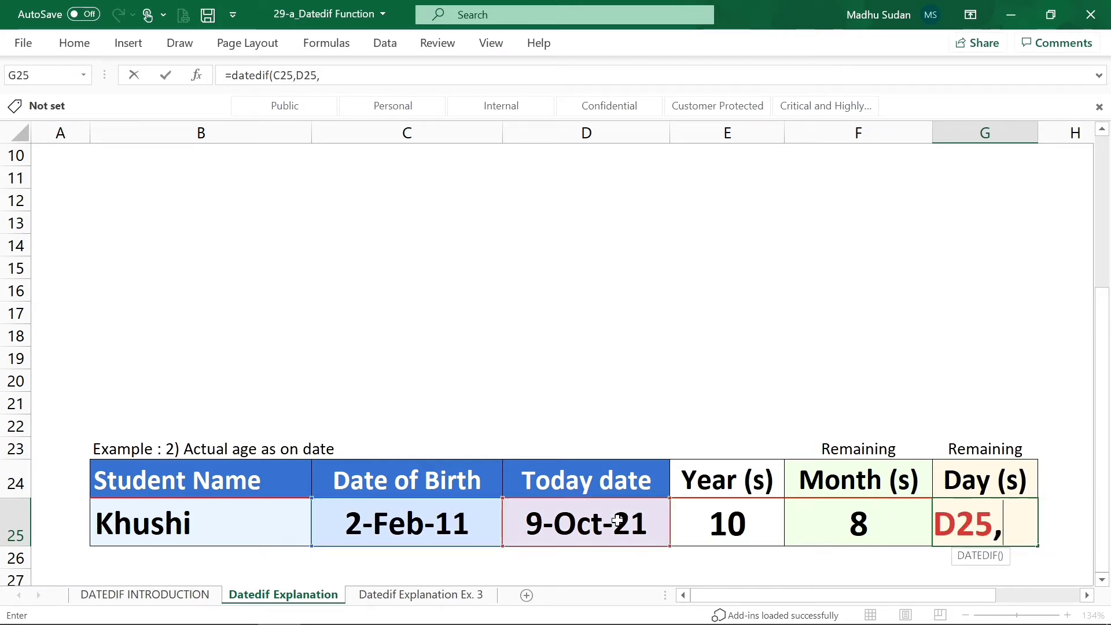
pyautogui.write('"')
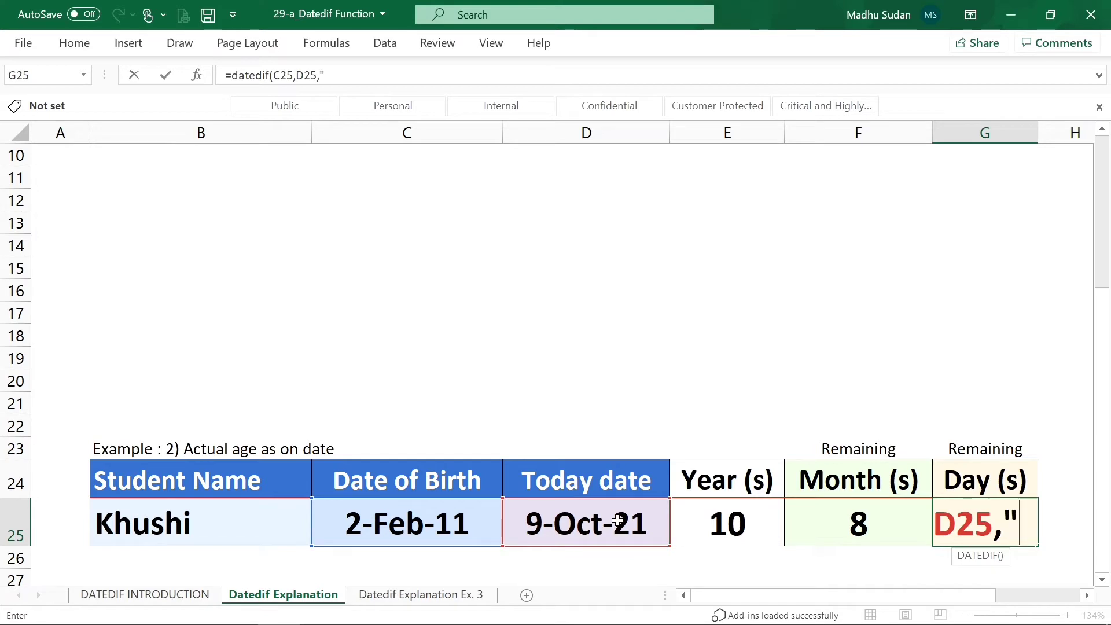
pyautogui.write('m')
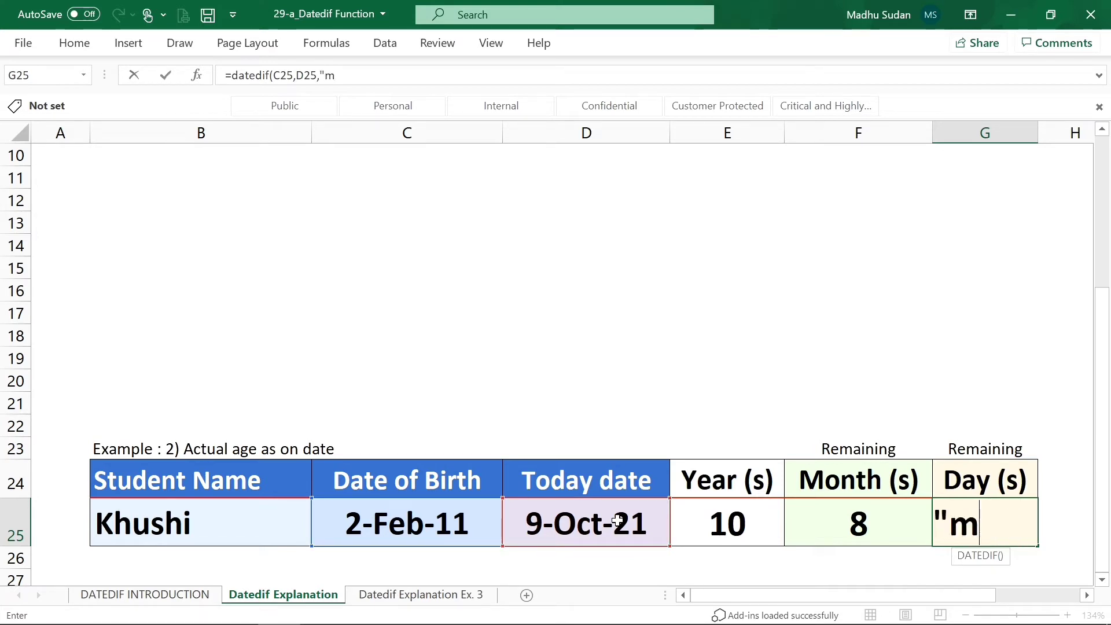
pyautogui.write('d")')
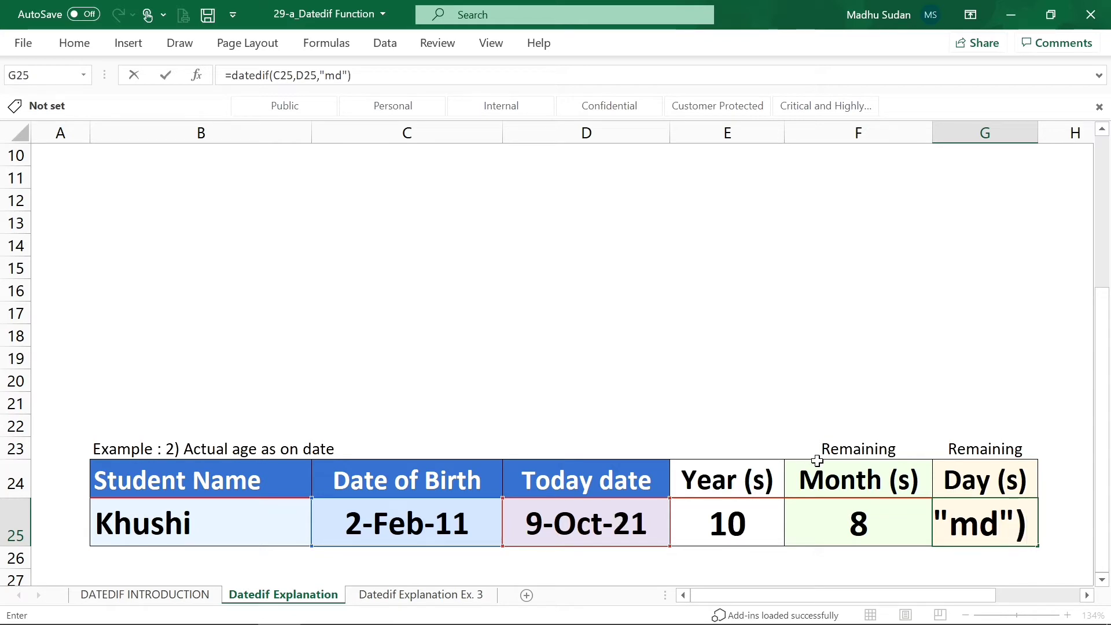
pyautogui.press('Return')
# - Review the actual age results for years, remaining months and remaining days in row 25 against the two dates
pyautogui.click(1019, 525)
pyautogui.press('Left')
pyautogui.press('Left')
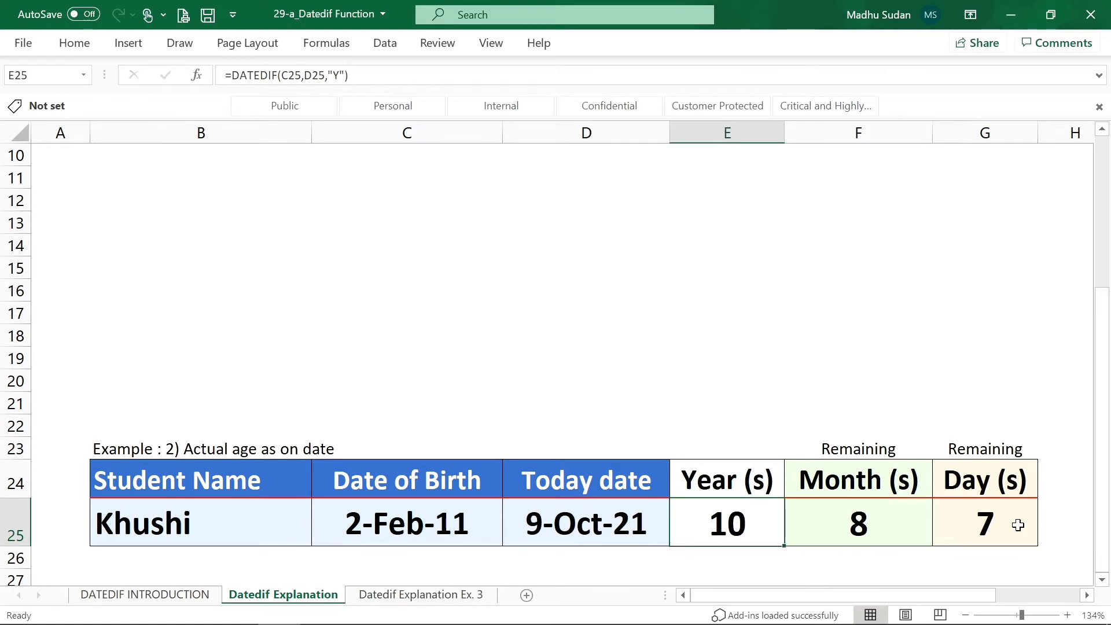
pyautogui.press('Left')
pyautogui.press('Left')
pyautogui.press('Right')
pyautogui.press('Right')
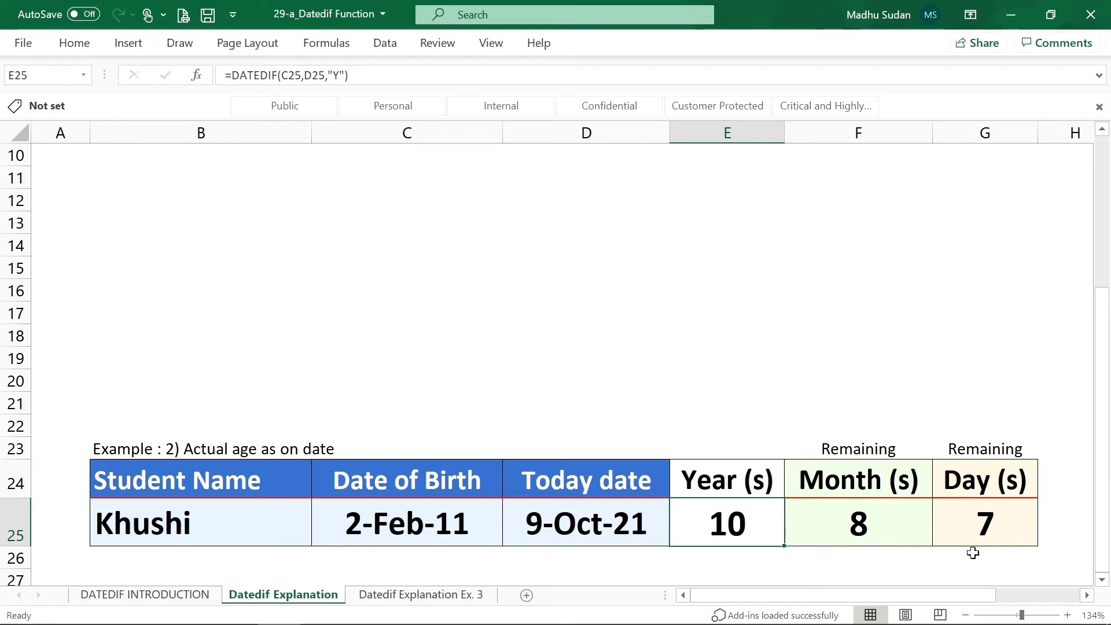
pyautogui.click(499, 433)
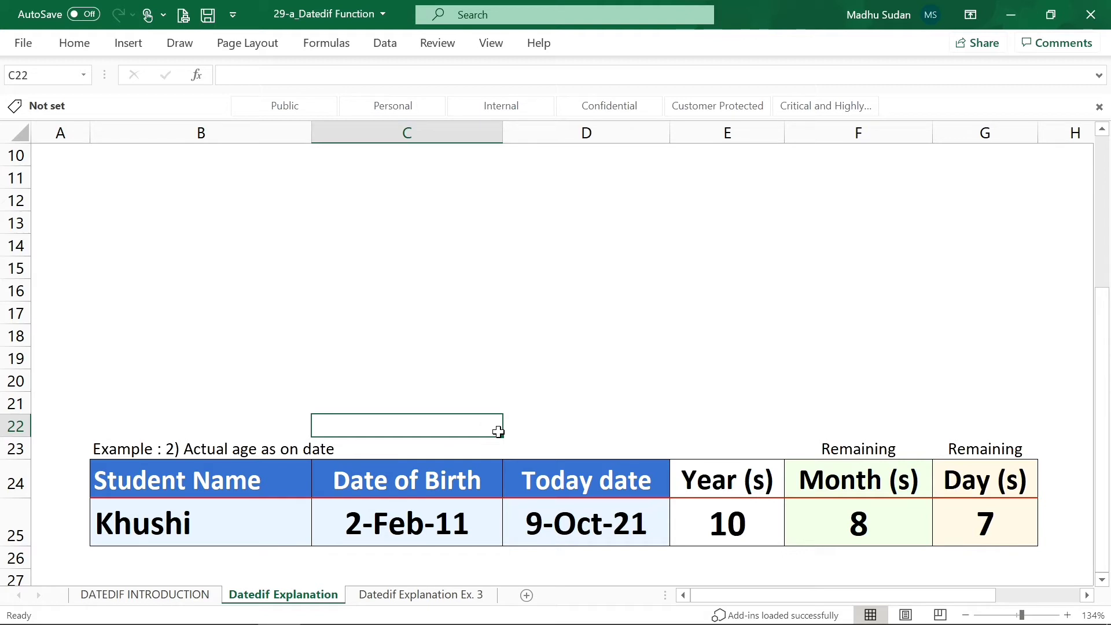
# - Go to the Datedif Explanation Ex. 3 sheet and examine the employee data from the Emp. ID column through As on date
pyautogui.hotkey('ctrl', 'pagedown')
pyautogui.hotkey('ctrl', 'Home')
pyautogui.hotkey('shift', 'Down')
pyautogui.hotkey('shift', 'Down')
pyautogui.hotkey('shift', 'Down')
pyautogui.hotkey('shift', 'Down')
pyautogui.hotkey('shift', 'Down')
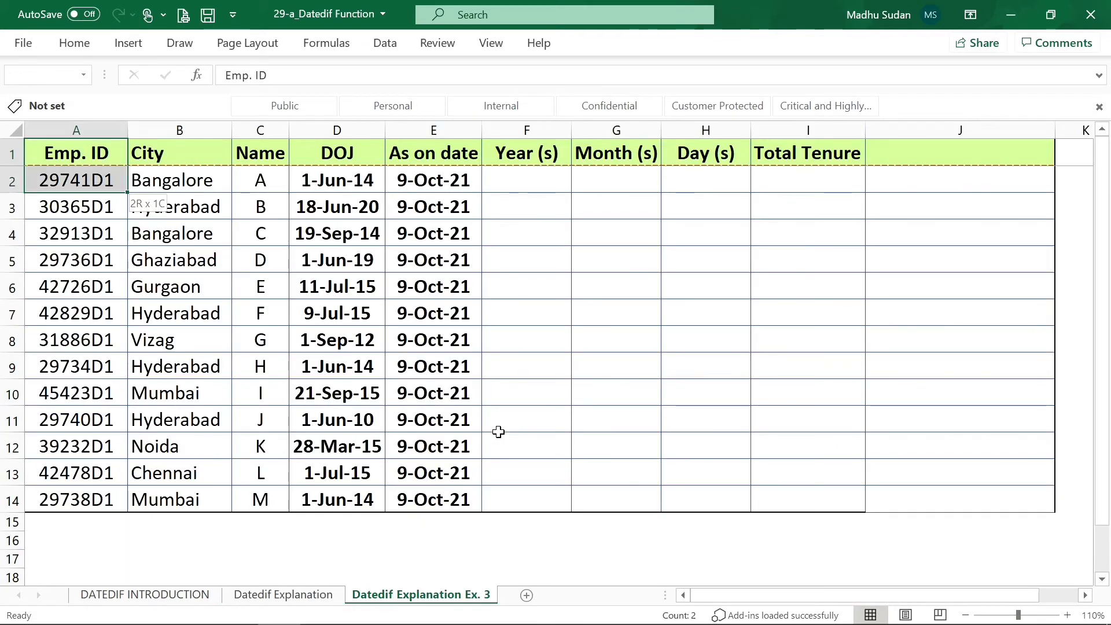
pyautogui.hotkey('shift', 'Down')
pyautogui.hotkey('shift', 'Down')
pyautogui.hotkey('shift', 'Down')
pyautogui.hotkey('shift', 'Down')
pyautogui.hotkey('shift', 'Down')
pyautogui.hotkey('shift', 'Down')
pyautogui.hotkey('shift', 'Down')
pyautogui.hotkey('shift', 'Down')
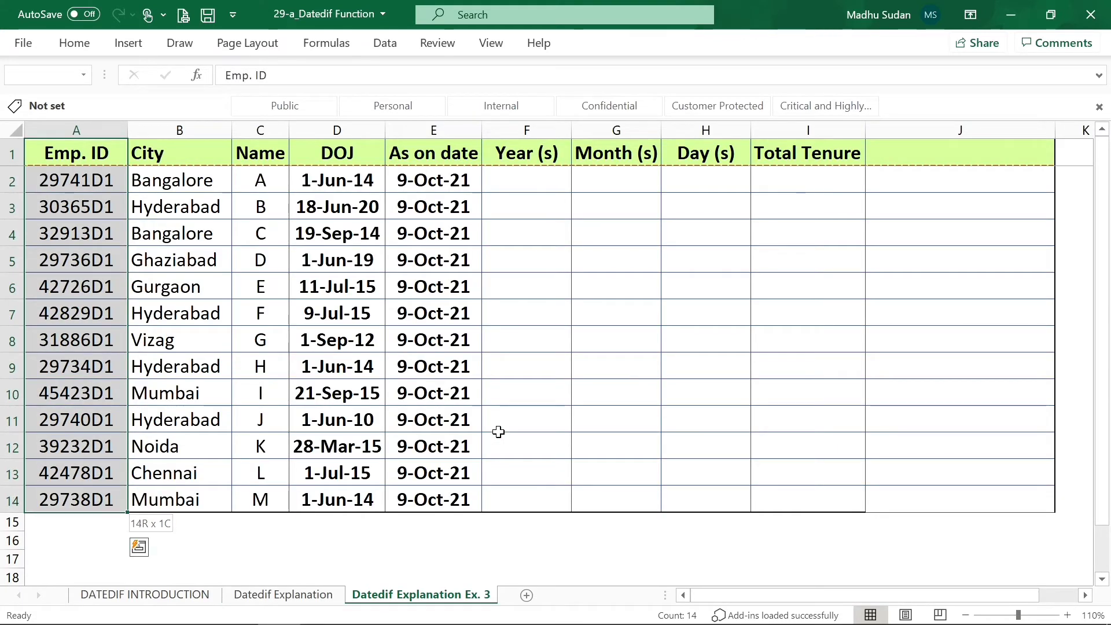
pyautogui.hotkey('shift', 'Right')
pyautogui.hotkey('shift', 'Right')
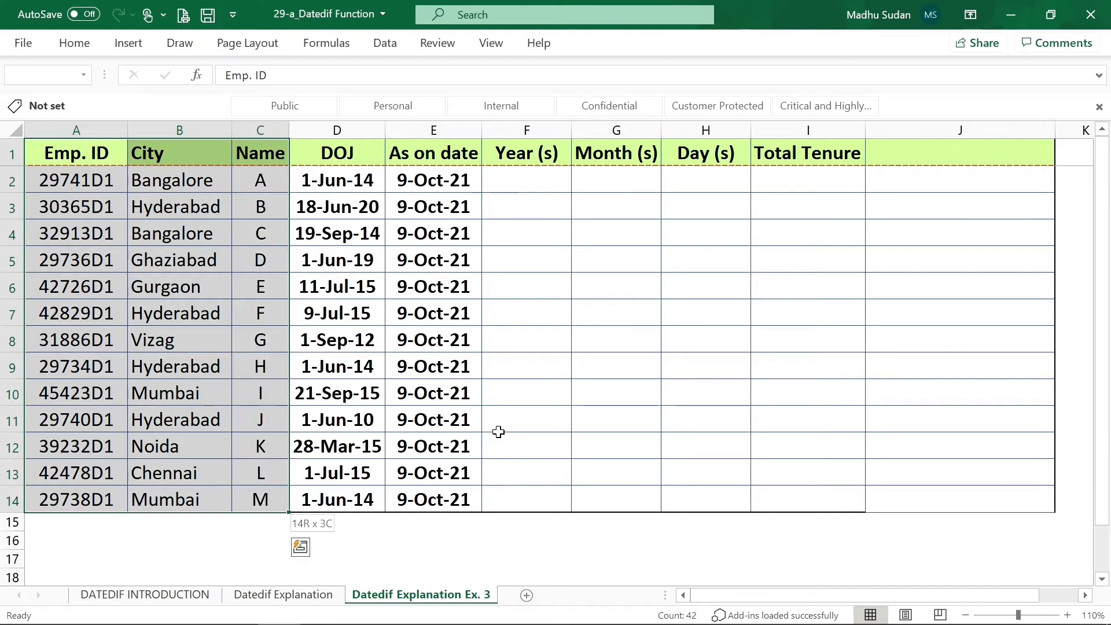
pyautogui.hotkey('shift', 'Right')
pyautogui.hotkey('shift', 'Right')
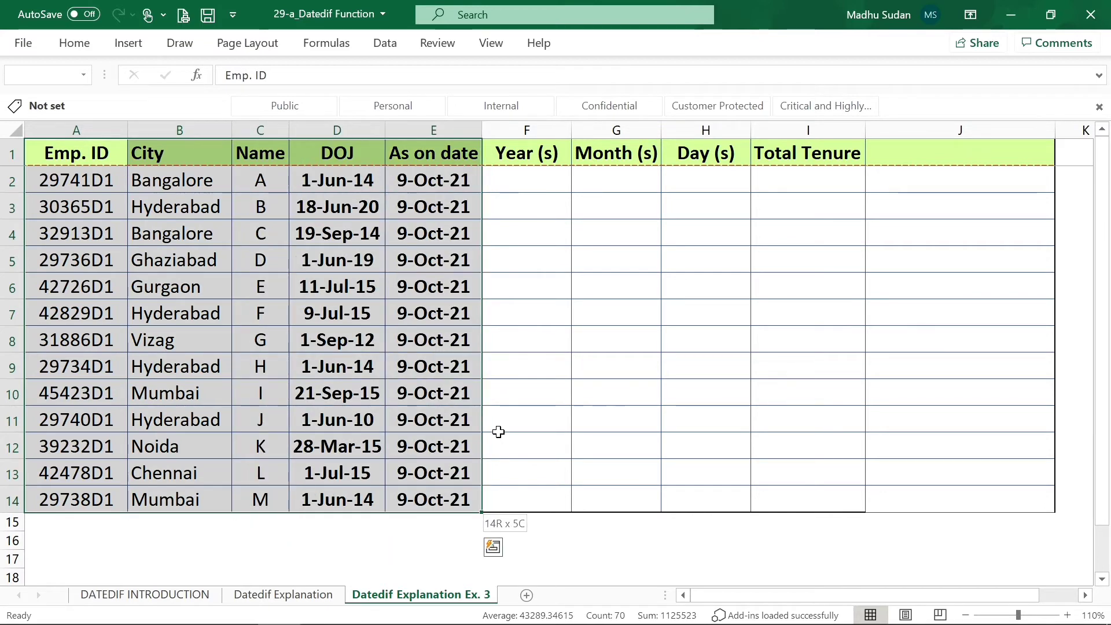
# - Examine the first employee's DOJ and As on date entries and the empty year, month and day cells in row 2
pyautogui.hotkey('ctrl', 'Home')
pyautogui.press('Down')
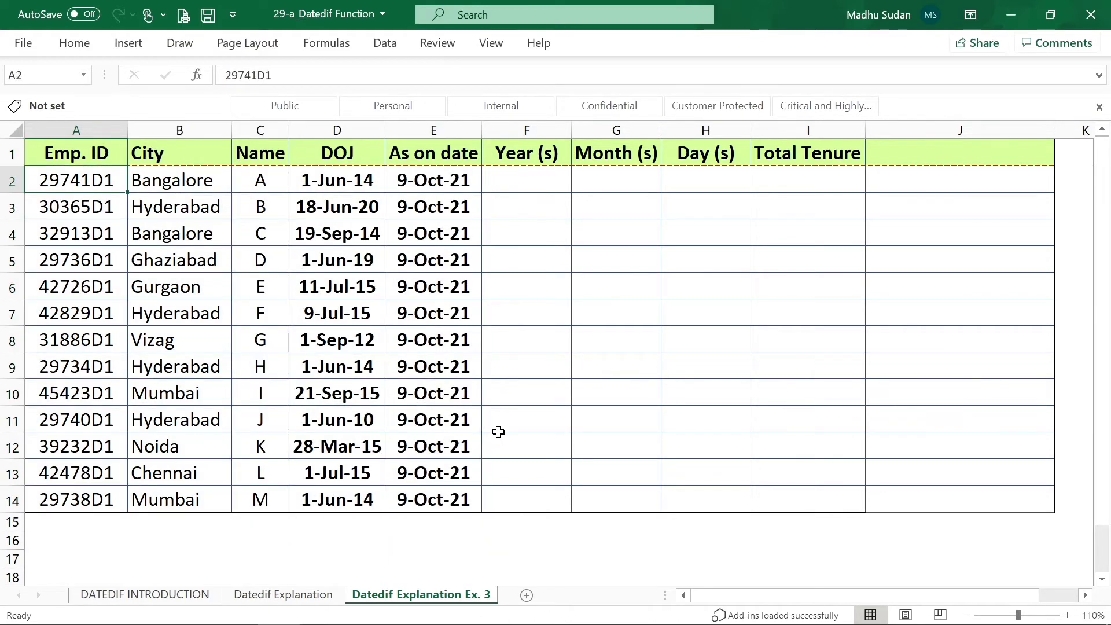
pyautogui.press('Right')
pyautogui.press('Right')
pyautogui.press('Right')
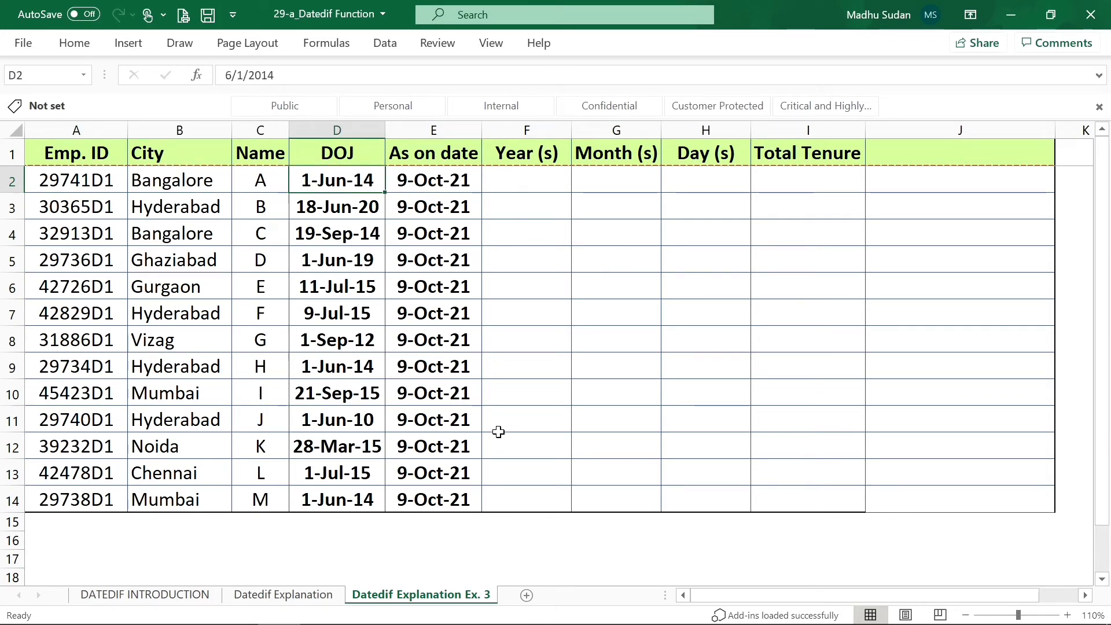
pyautogui.hotkey('shift', 'Right')
pyautogui.press('Right')
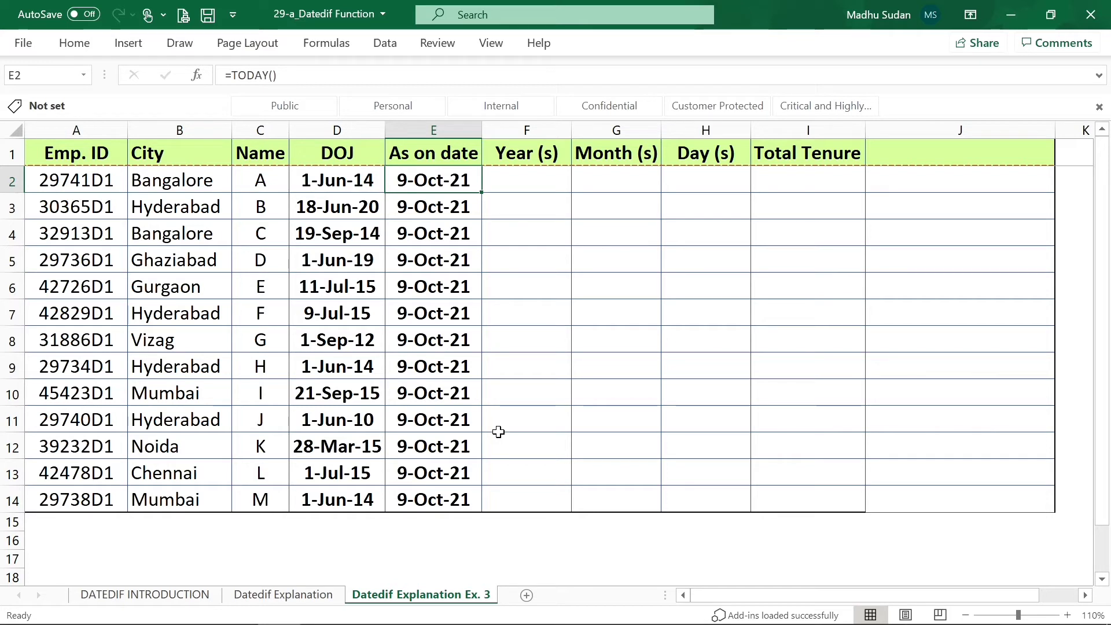
pyautogui.press('Right')
pyautogui.press('Right')
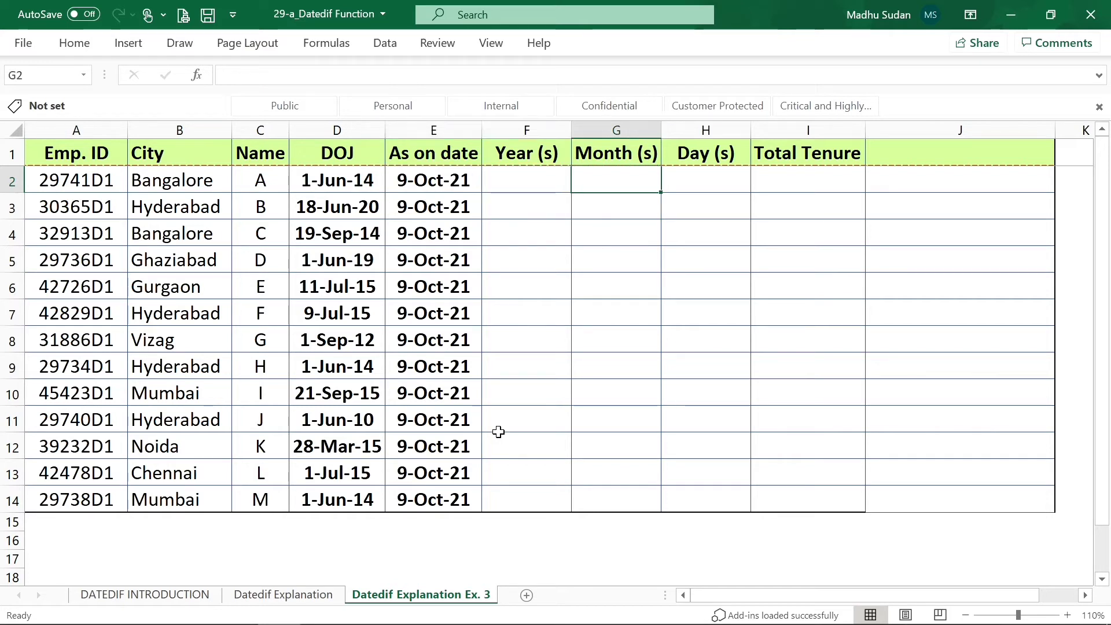
pyautogui.press('Right')
# - Calculate the first employee's completed years of service in F2 with =DATEDIF(D2,E2,"y")
pyautogui.press('Left')
pyautogui.press('Left')
pyautogui.write('=')
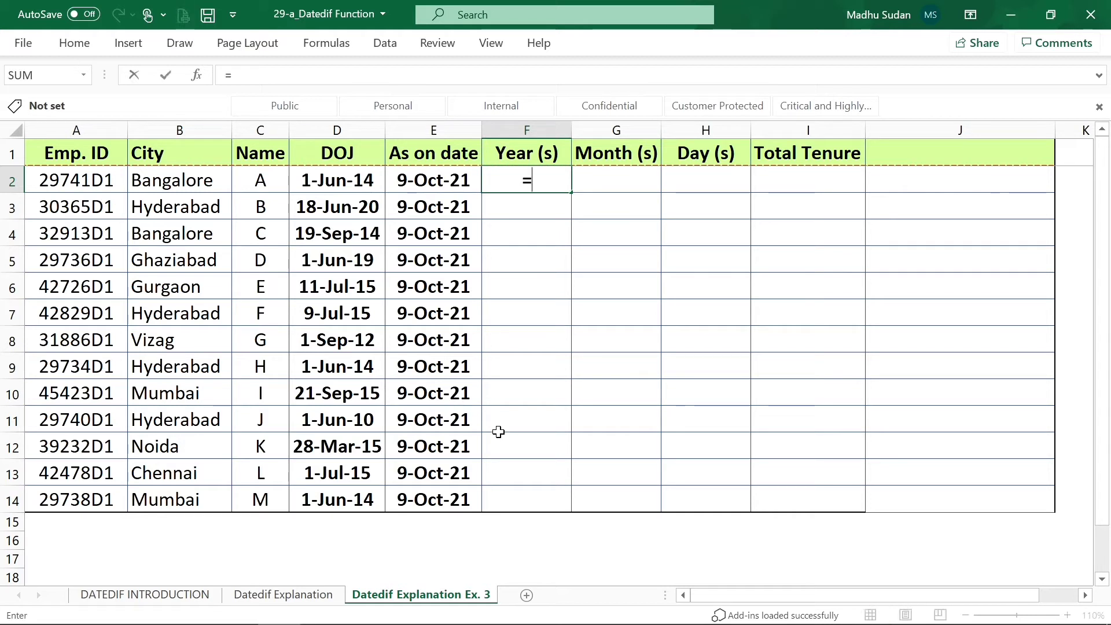
pyautogui.write('datedif(')
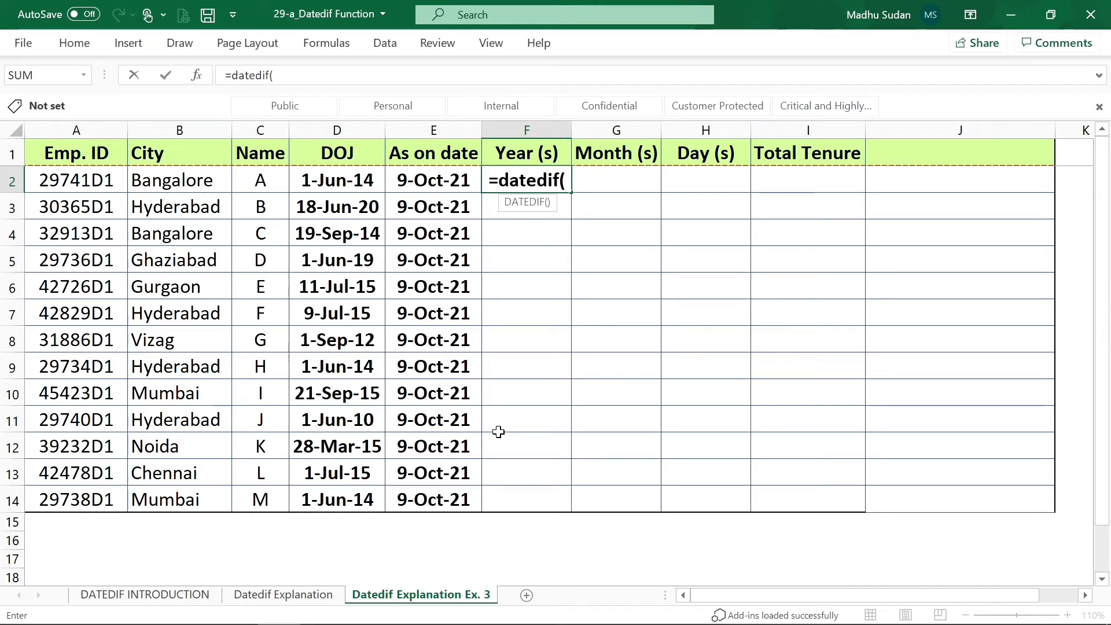
pyautogui.click(360, 181)
pyautogui.write(',')
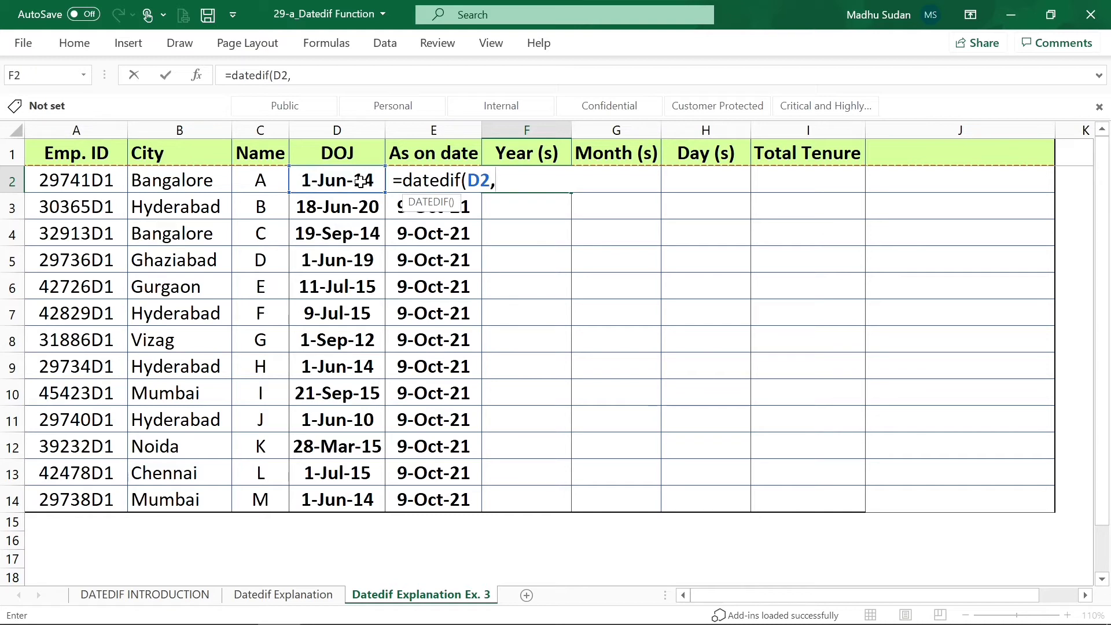
pyautogui.click(468, 153)
pyautogui.press('Down')
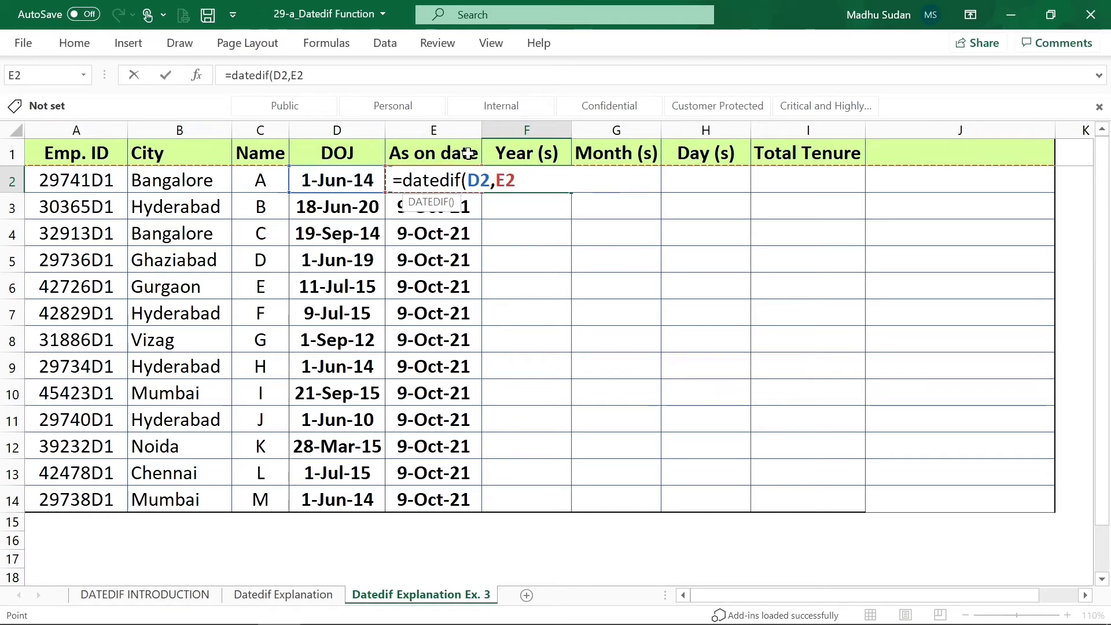
pyautogui.write(',')
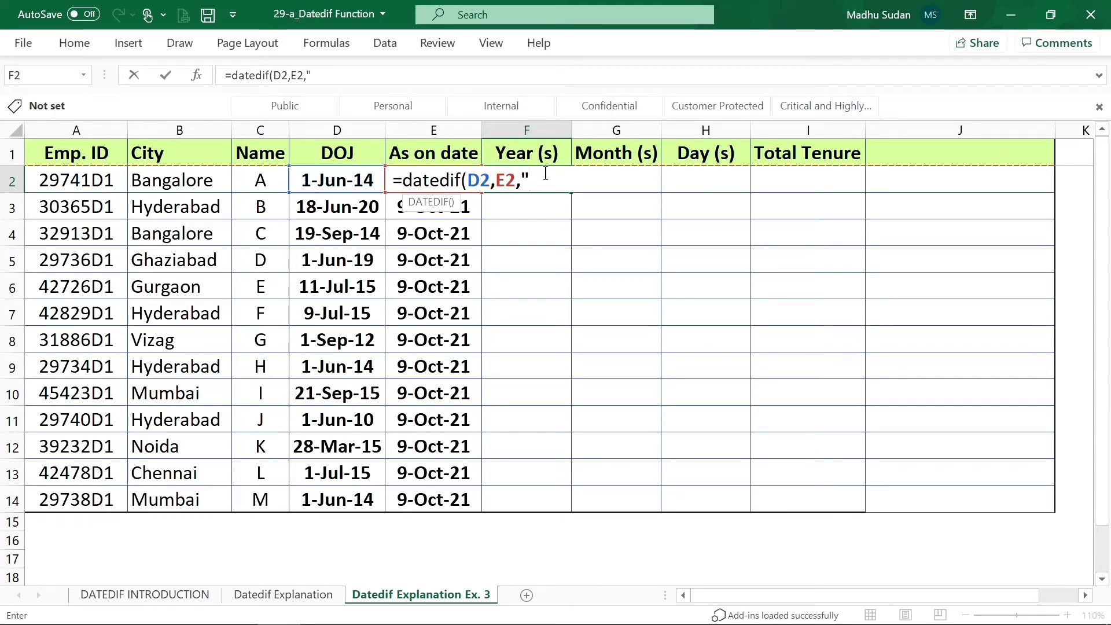
pyautogui.write('y"')
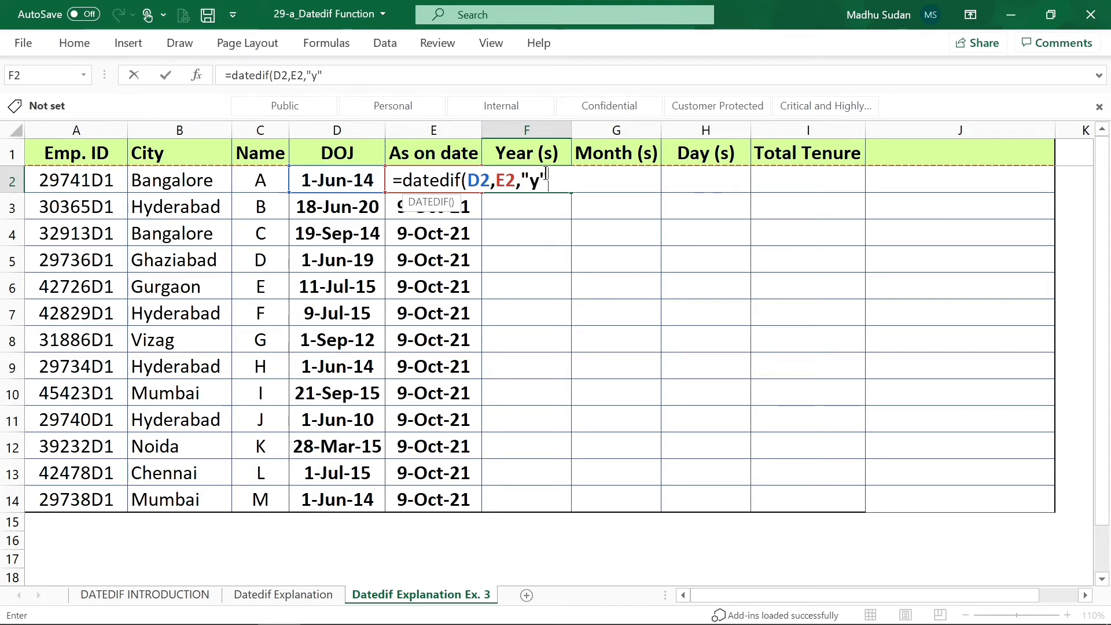
pyautogui.write(')')
pyautogui.press('Return')
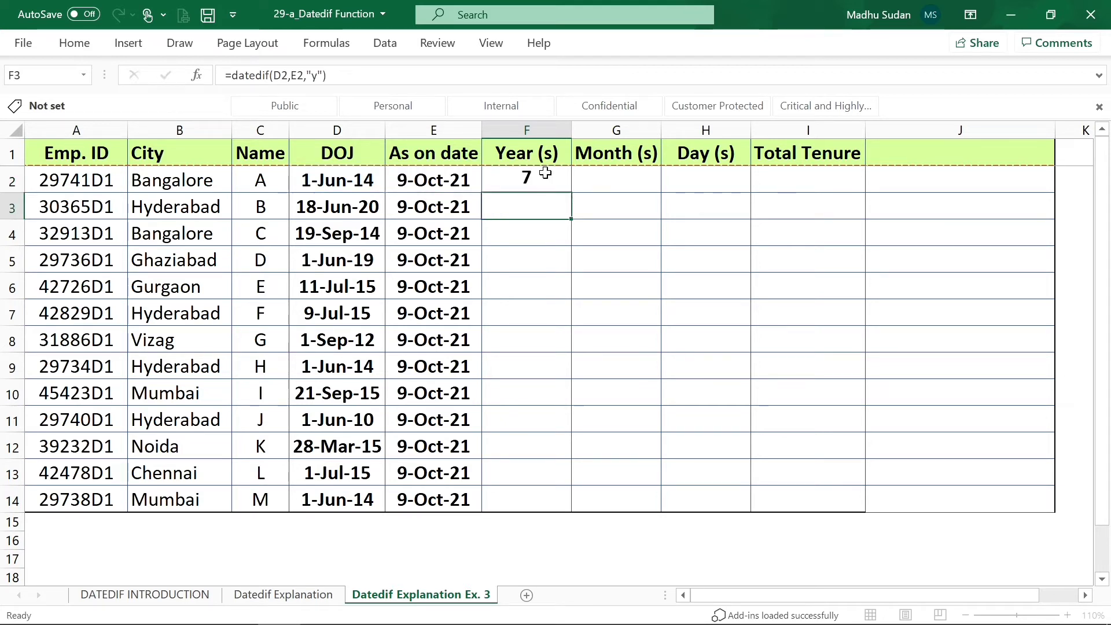
# - Calculate the first employee's remaining months beyond the completed years in G2 with =DATEDIF(D2,E2,"ym")
pyautogui.click(545, 173)
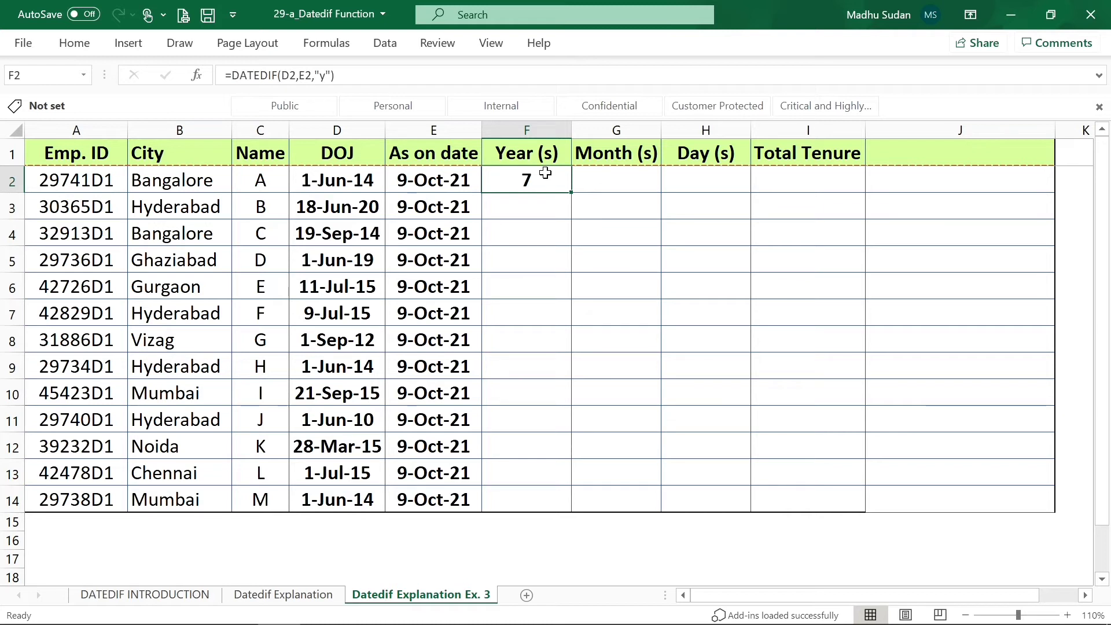
pyautogui.press('Right')
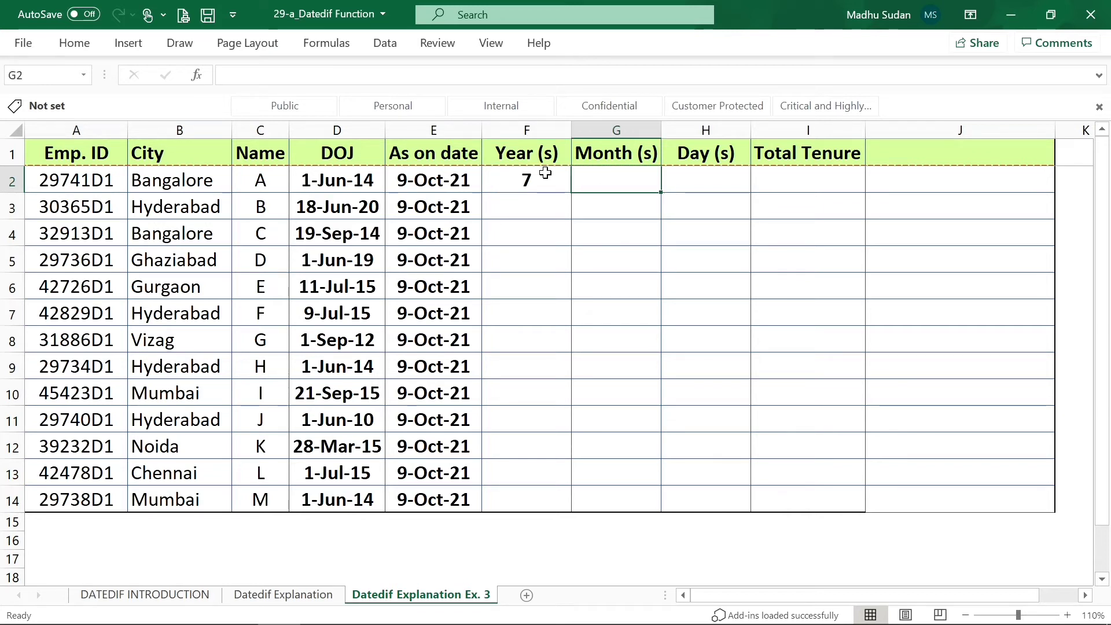
pyautogui.write('=')
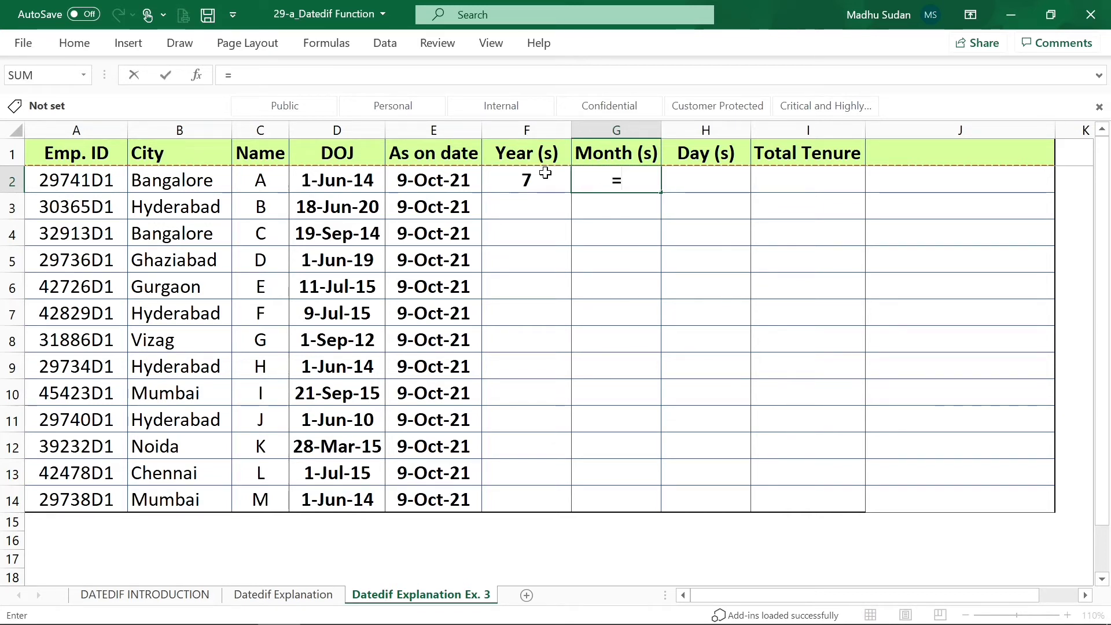
pyautogui.write('datedif(')
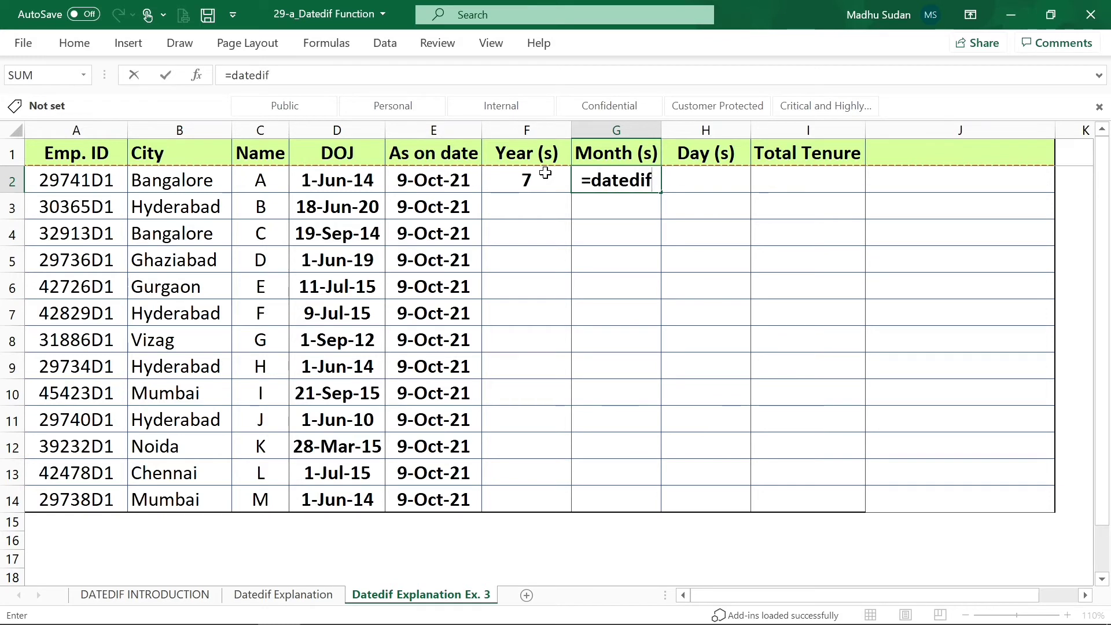
pyautogui.click(546, 173)
pyautogui.press('Left')
pyautogui.press('Left')
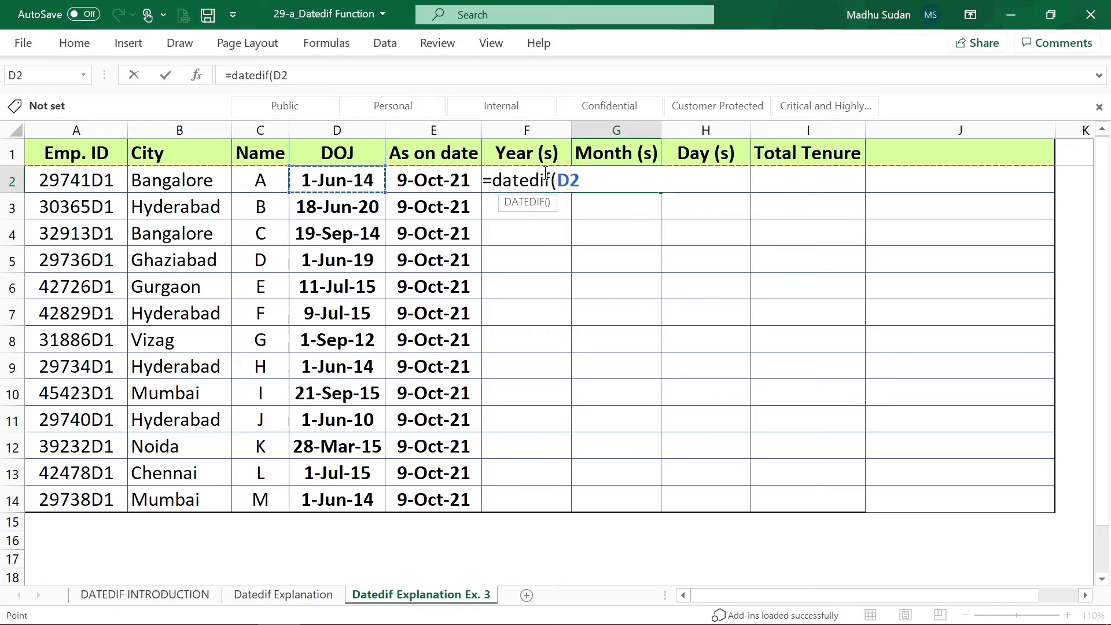
pyautogui.write(',')
pyautogui.press('Left')
pyautogui.press('Left')
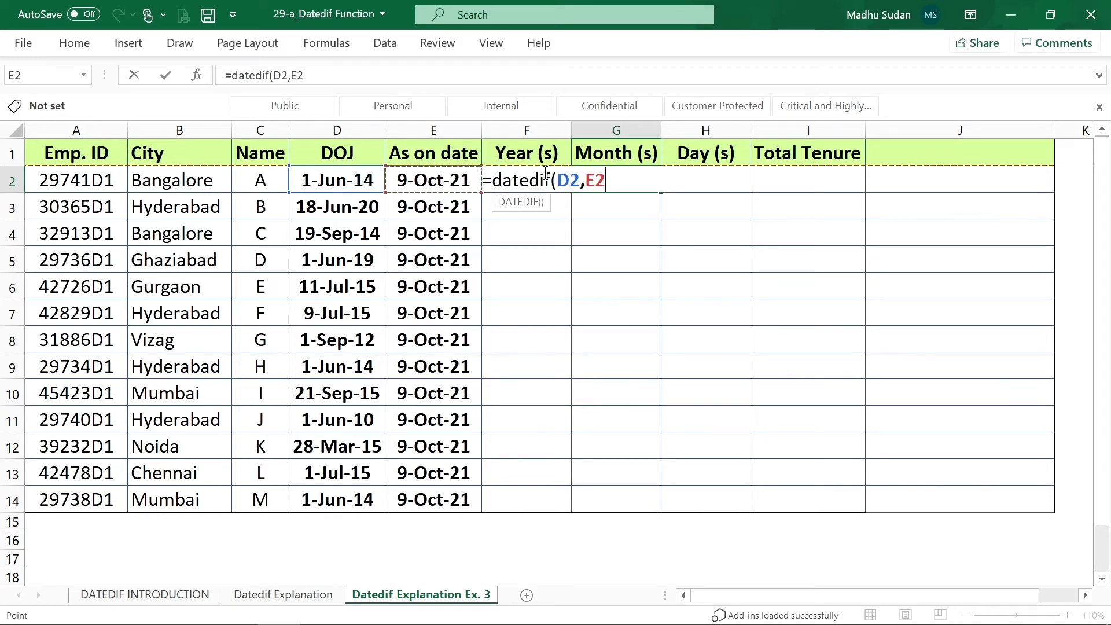
pyautogui.write(',"y')
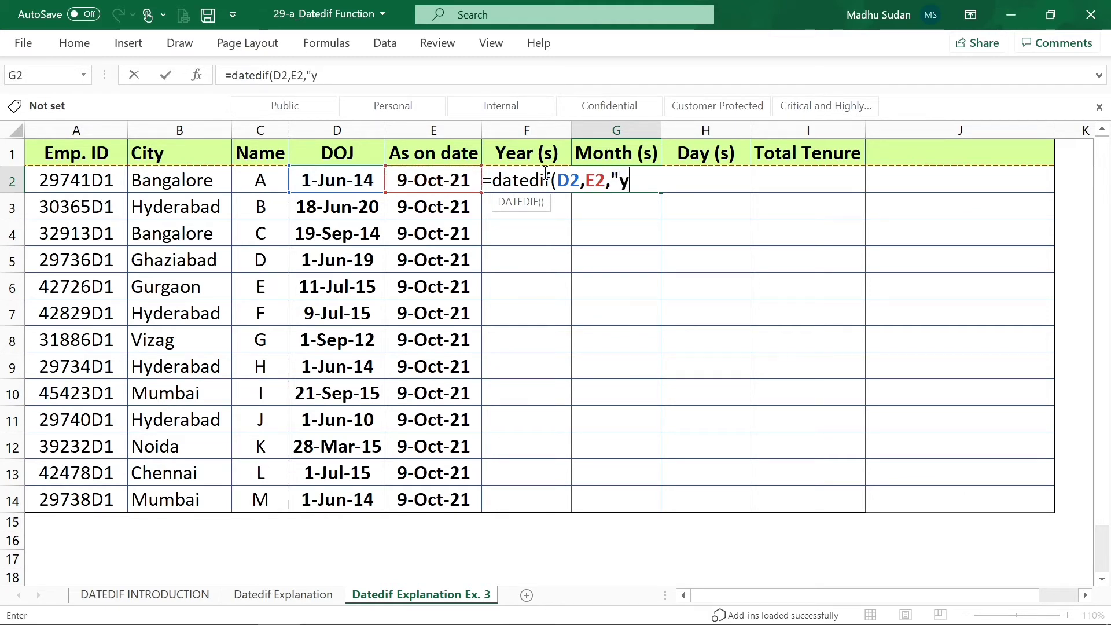
pyautogui.write('m")')
pyautogui.press('Return')
# - Calculate the first employee's remaining days beyond the completed months in H2 with =DATEDIF(D2,E2,"md")
pyautogui.press('Up')
pyautogui.press('Right')
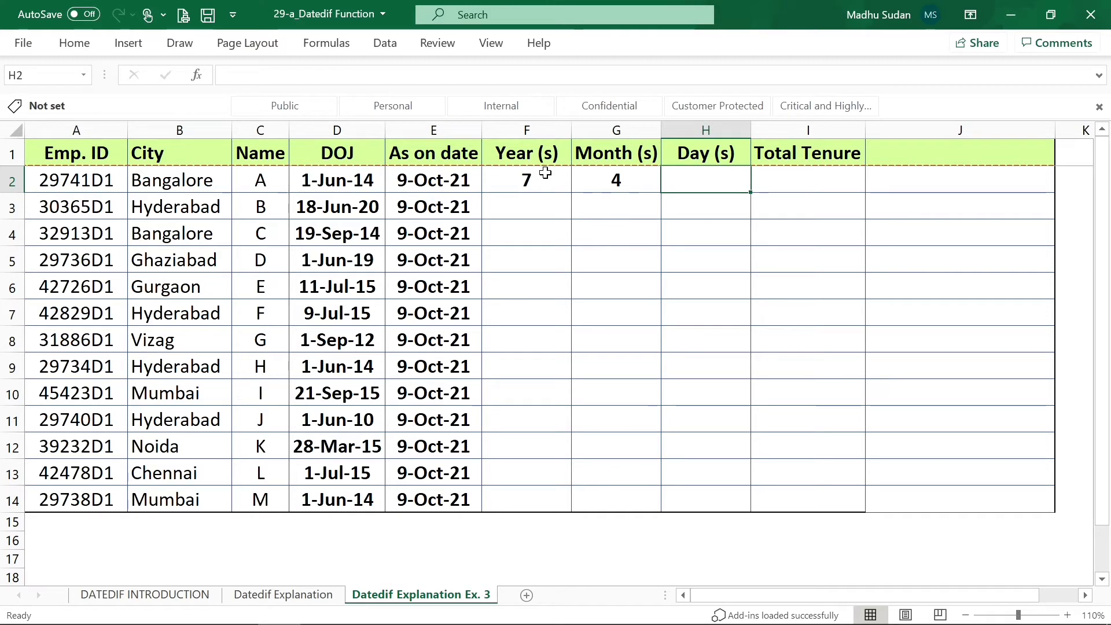
pyautogui.write('=dat')
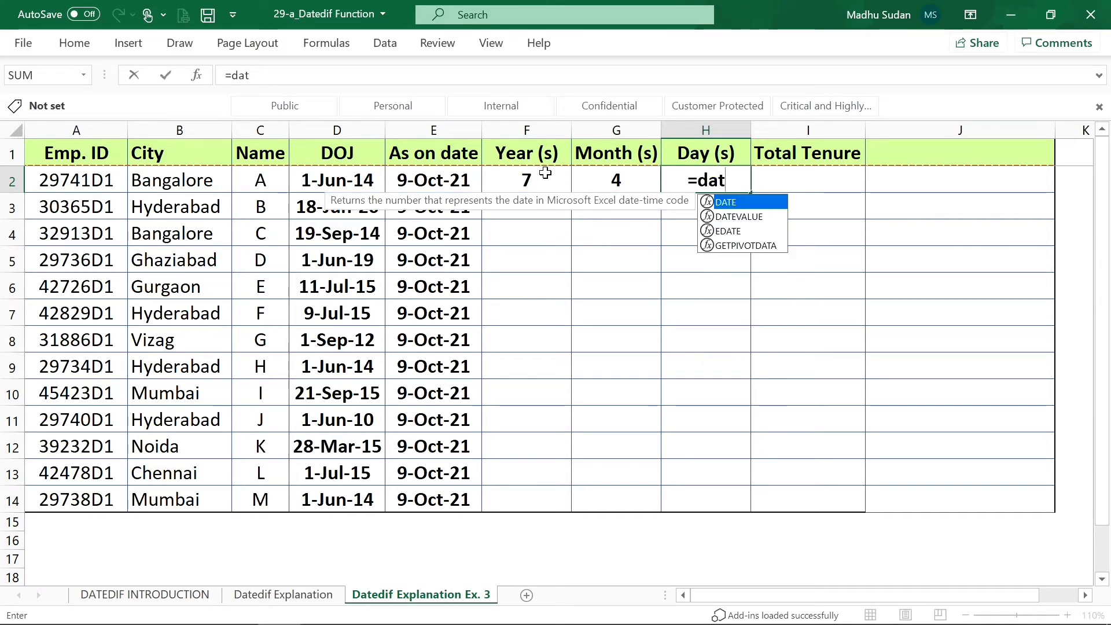
pyautogui.write('edif(')
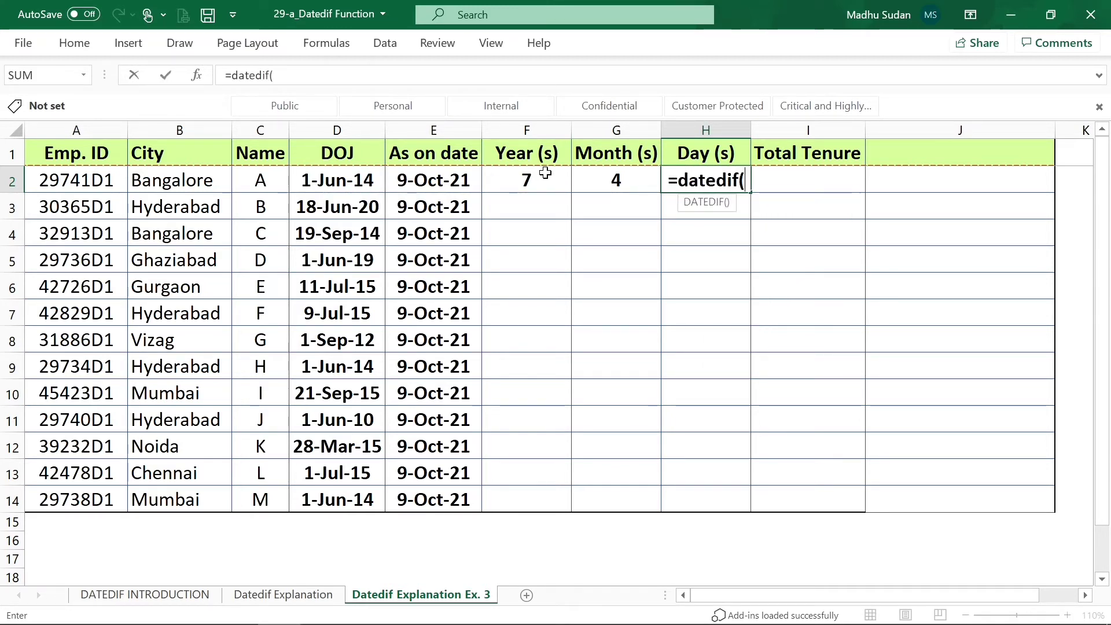
pyautogui.press('Left')
pyautogui.press('Left')
pyautogui.press('Left')
pyautogui.press('Left')
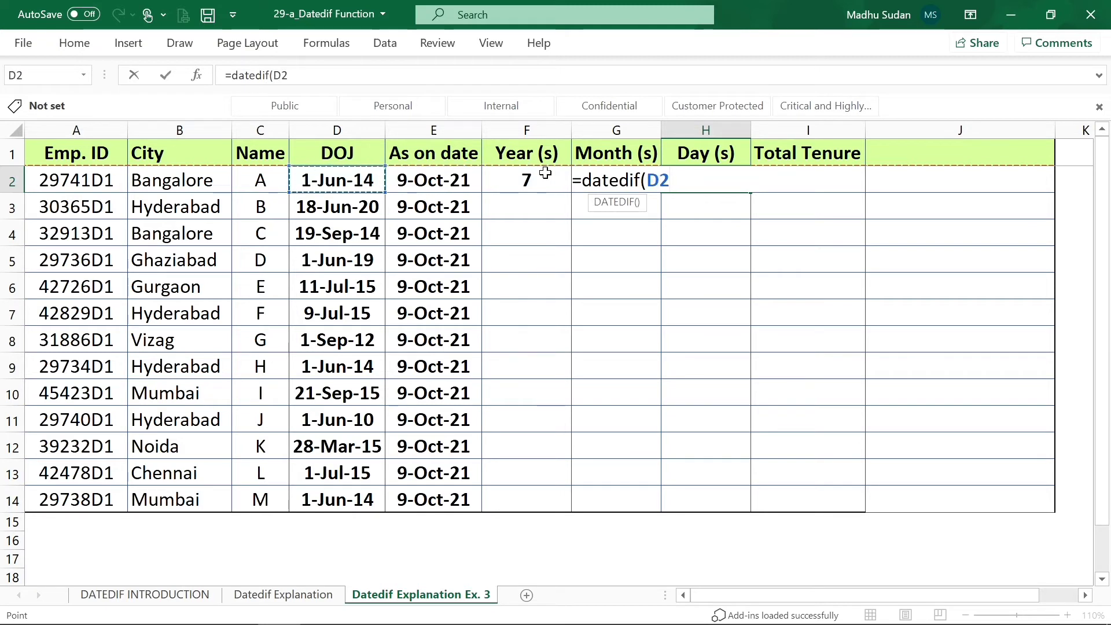
pyautogui.write(',')
pyautogui.press('Left')
pyautogui.press('Left')
pyautogui.press('Left')
pyautogui.write(',')
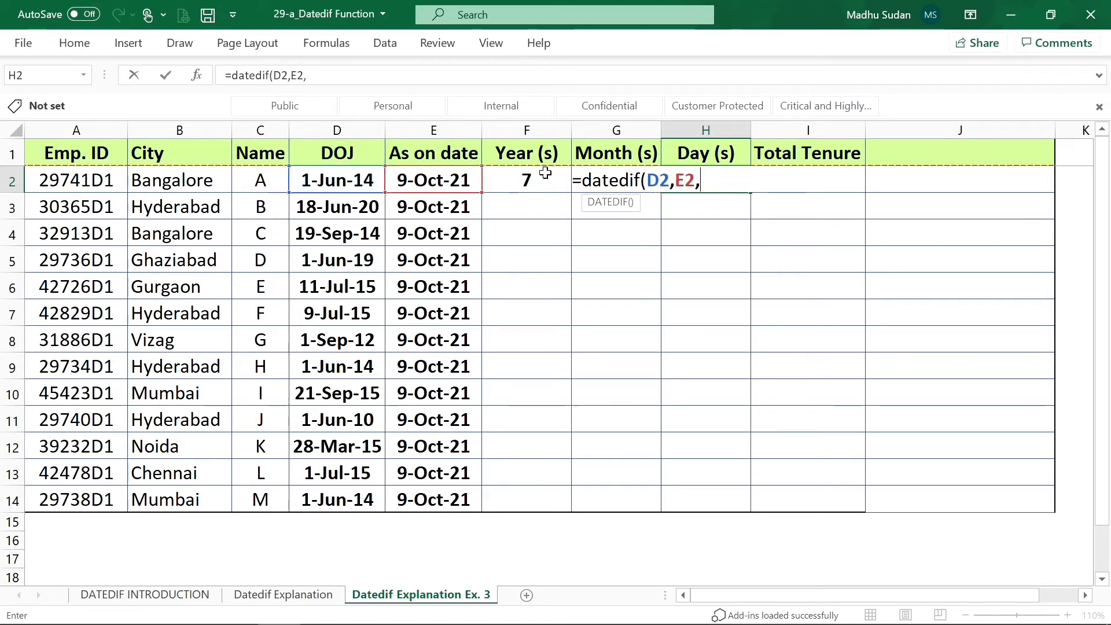
pyautogui.write('"md')
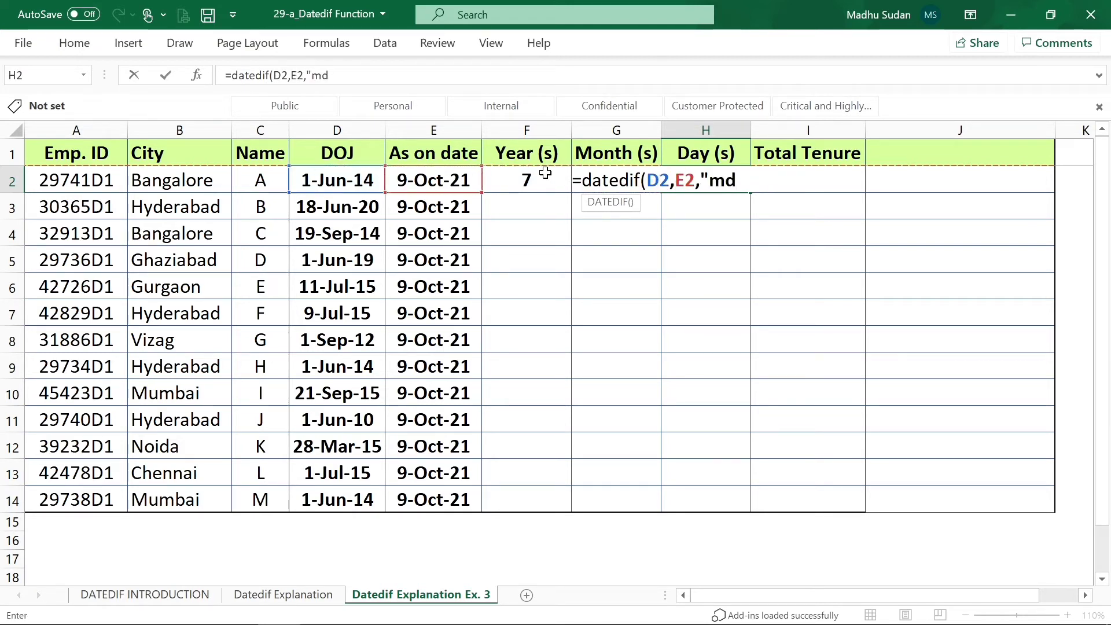
pyautogui.write('")')
pyautogui.press('Return')
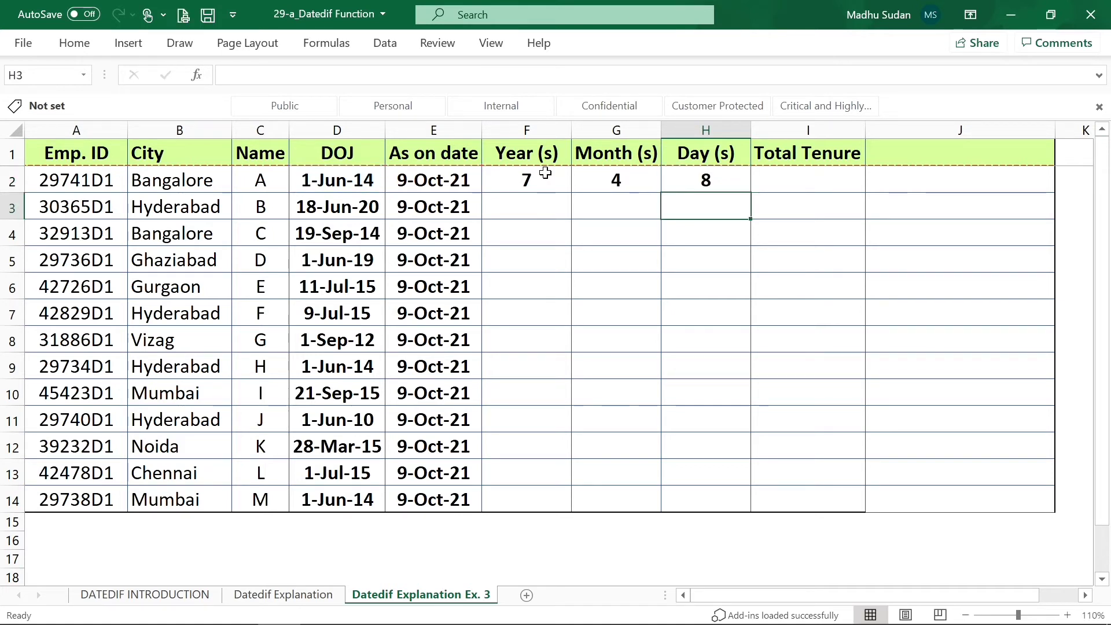
# - Fill the year, month and day formulas from F2:H2 down to row 14 for all employees
pyautogui.click(545, 173)
pyautogui.press('Right')
pyautogui.press('Right')
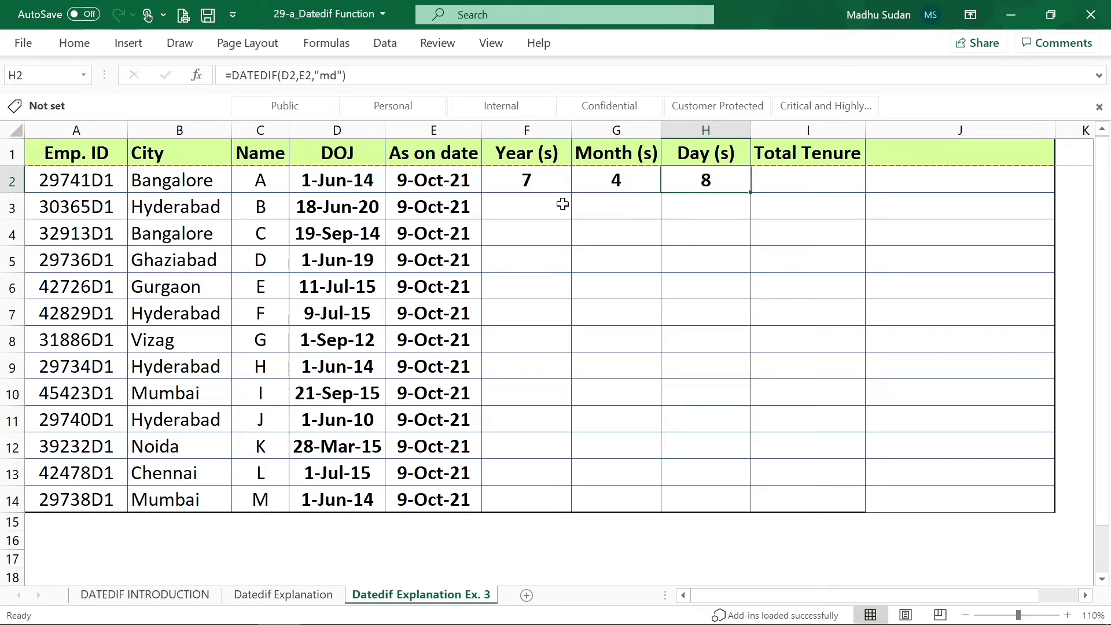
pyautogui.press('Left')
pyautogui.press('Left')
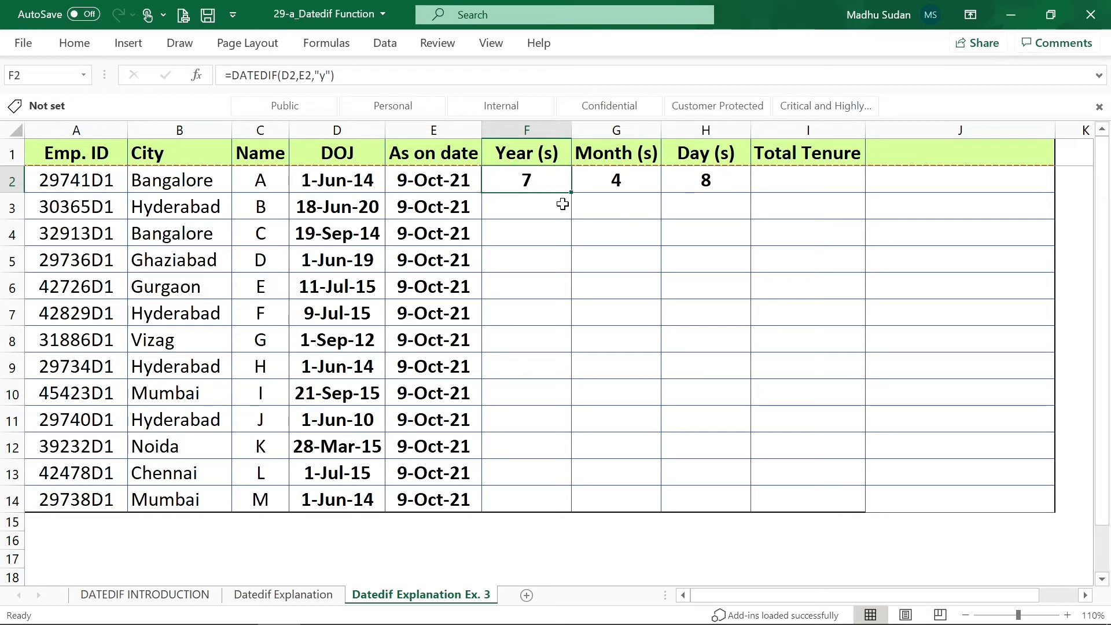
pyautogui.hotkey('shift', 'Right')
pyautogui.hotkey('shift', 'Right')
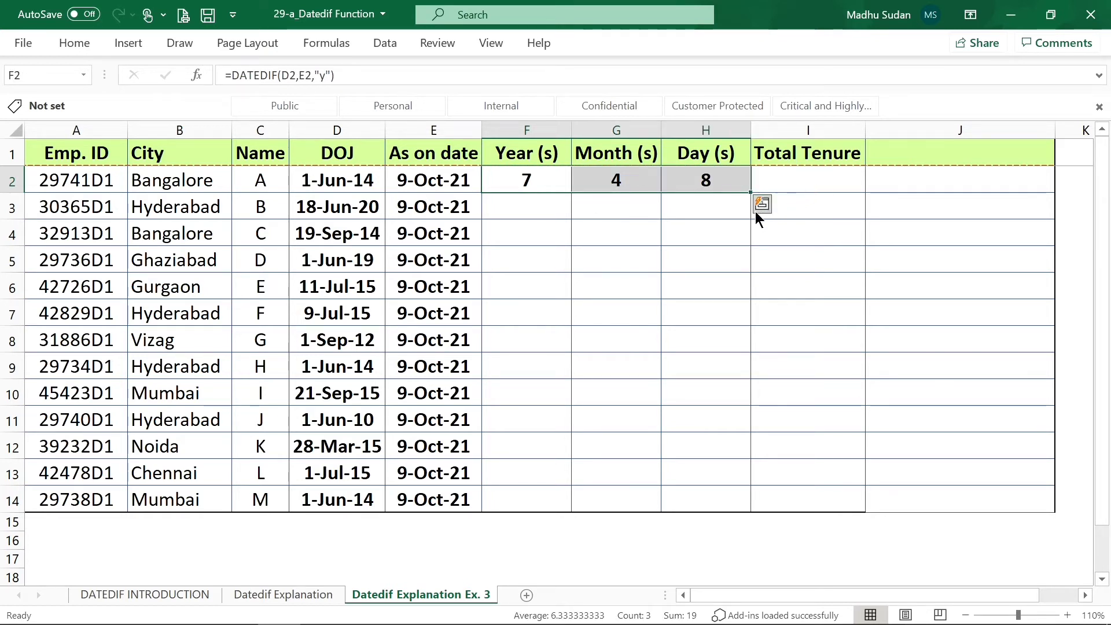
pyautogui.doubleClick(752, 195)
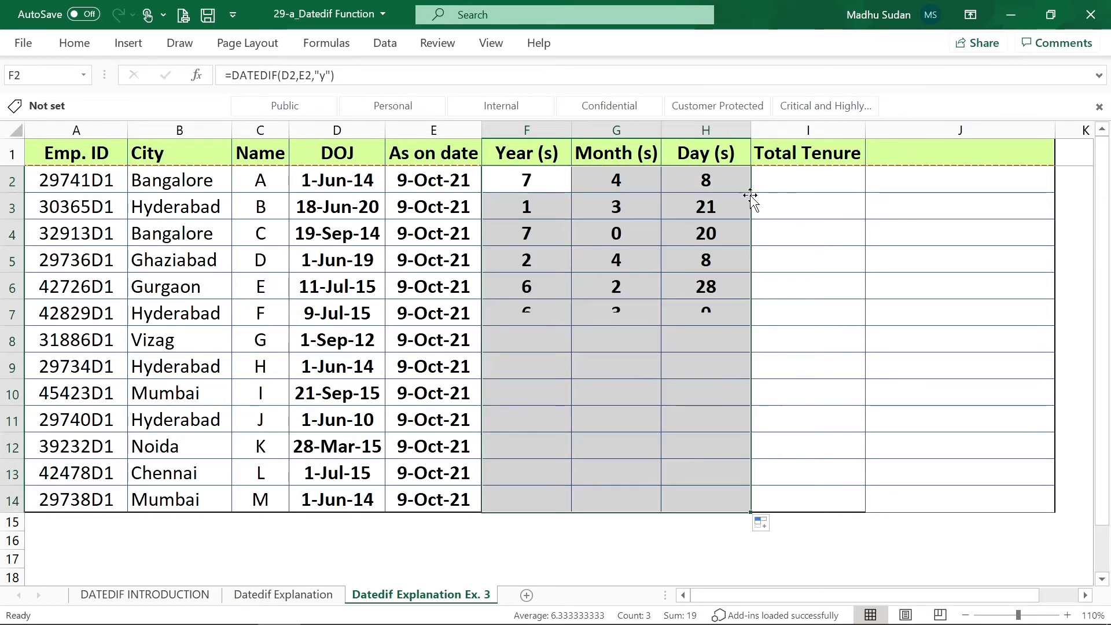
# - Examine the calculated years, months and days of all employees in F2:H14
pyautogui.press('Up')
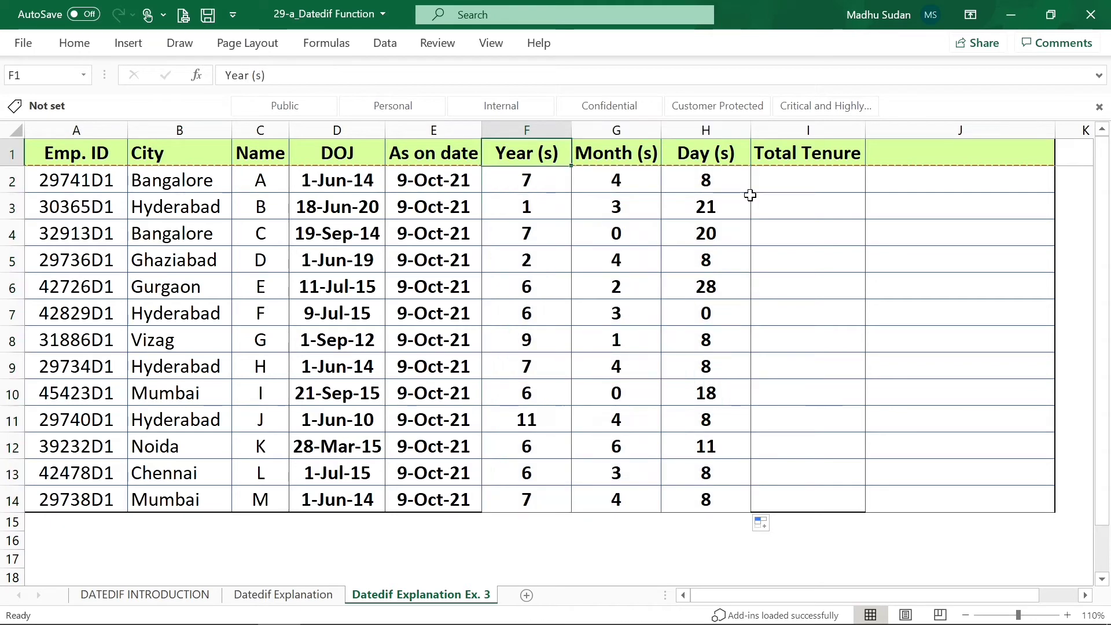
pyautogui.press('Down')
pyautogui.hotkey('ctrl', 'shift', 'Down')
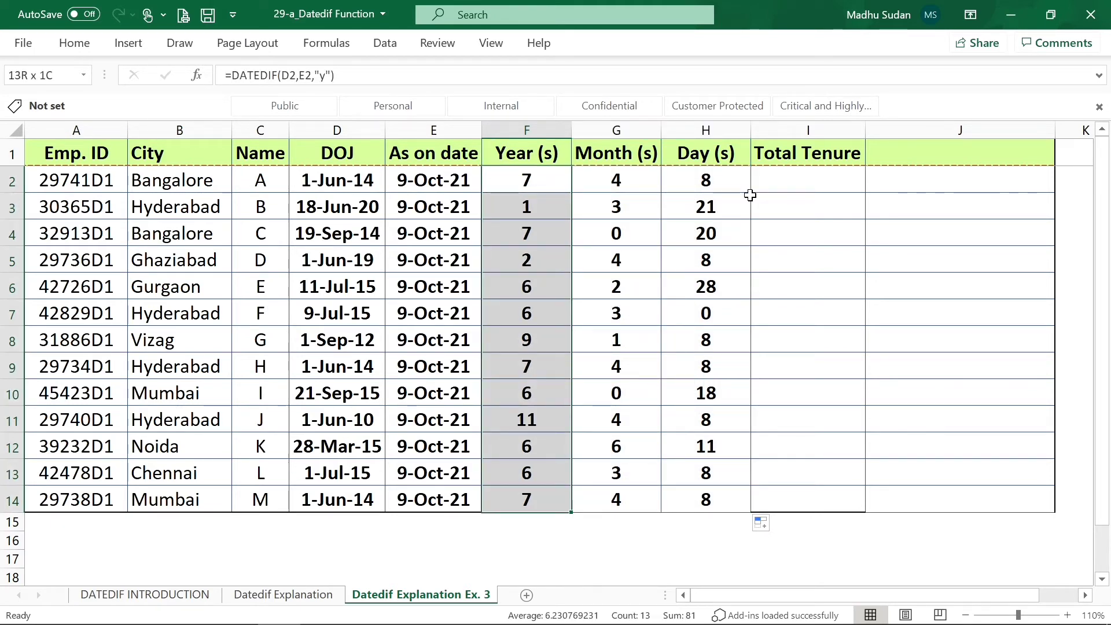
pyautogui.hotkey('shift', 'Right')
pyautogui.hotkey('shift', 'Right')
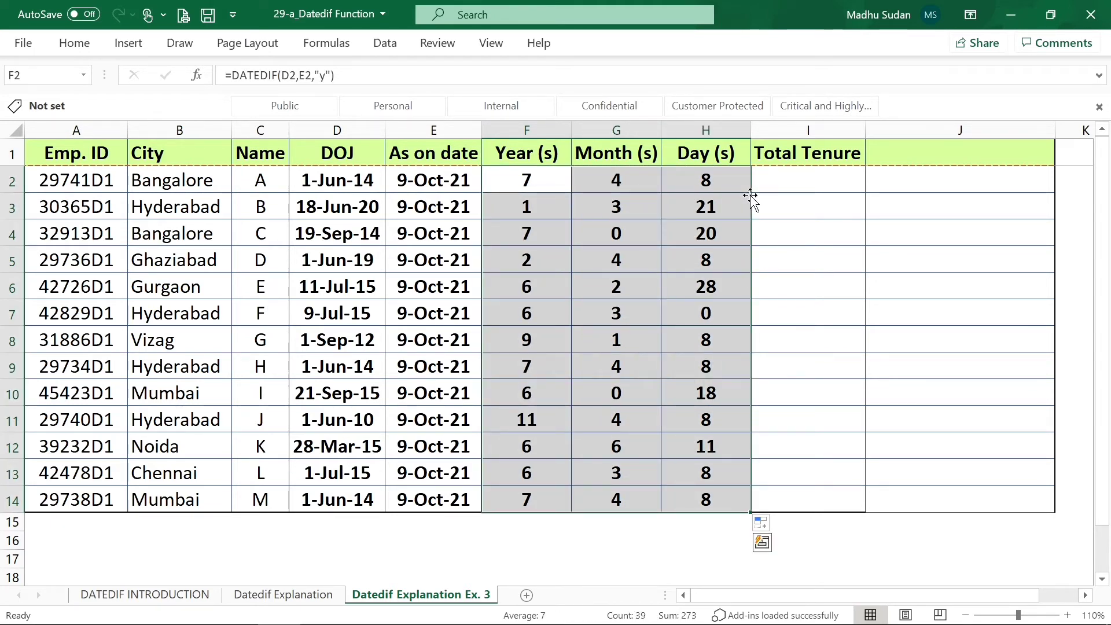
pyautogui.press('Right')
pyautogui.press('Right')
pyautogui.press('Left')
pyautogui.press('Left')
pyautogui.hotkey('shift', 'Right')
pyautogui.hotkey('shift', 'Right')
pyautogui.hotkey('shift', 'Down')
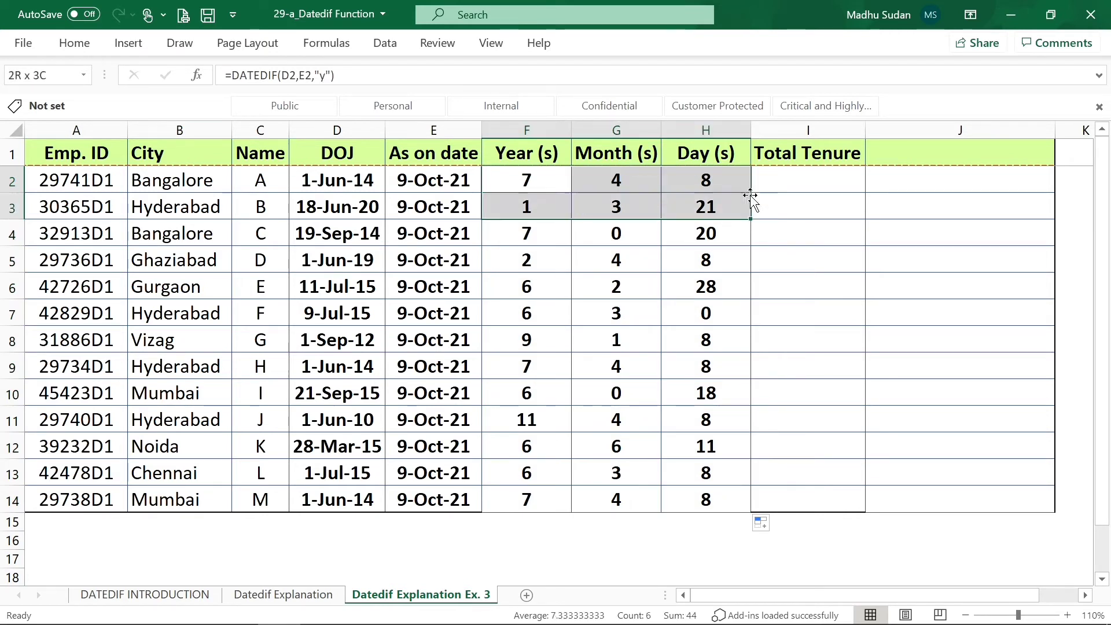
pyautogui.hotkey('shift', 'Down')
pyautogui.hotkey('shift', 'Down')
pyautogui.hotkey('shift', 'Down')
pyautogui.hotkey('shift', 'Down')
pyautogui.hotkey('shift', 'Down')
pyautogui.hotkey('shift', 'Down')
pyautogui.hotkey('shift', 'Down')
pyautogui.hotkey('shift', 'Down')
pyautogui.hotkey('shift', 'Down')
pyautogui.hotkey('shift', 'Down')
pyautogui.hotkey('shift', 'Down')
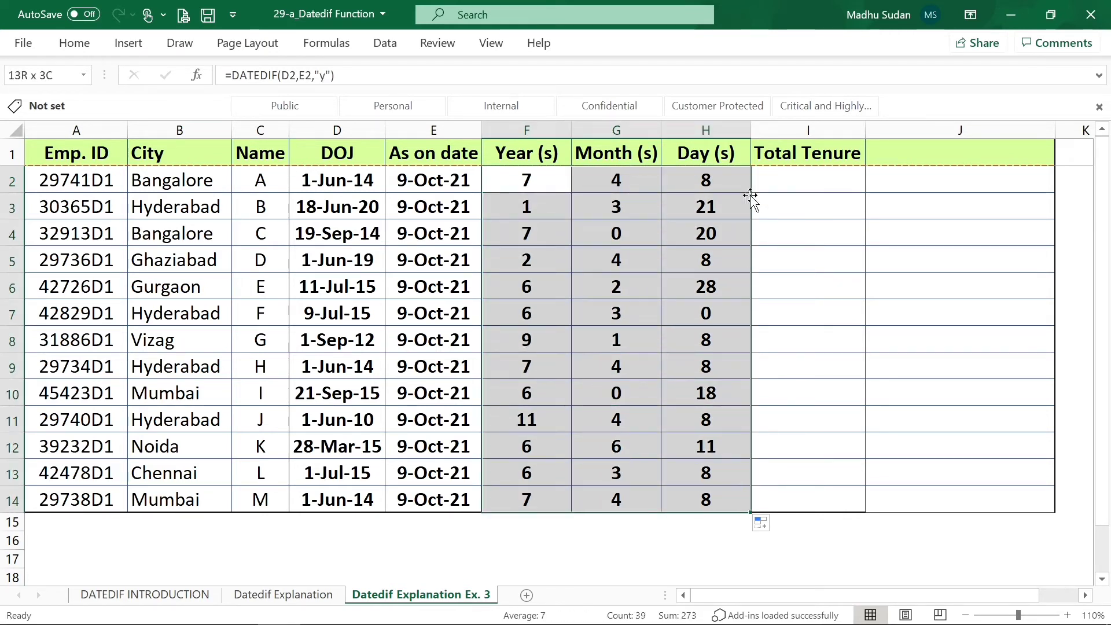
# - Begin the first employee's Total Tenure formula in I2 with =F2&" Year(s) " to join the years with their label
pyautogui.press('Right')
pyautogui.press('Right')
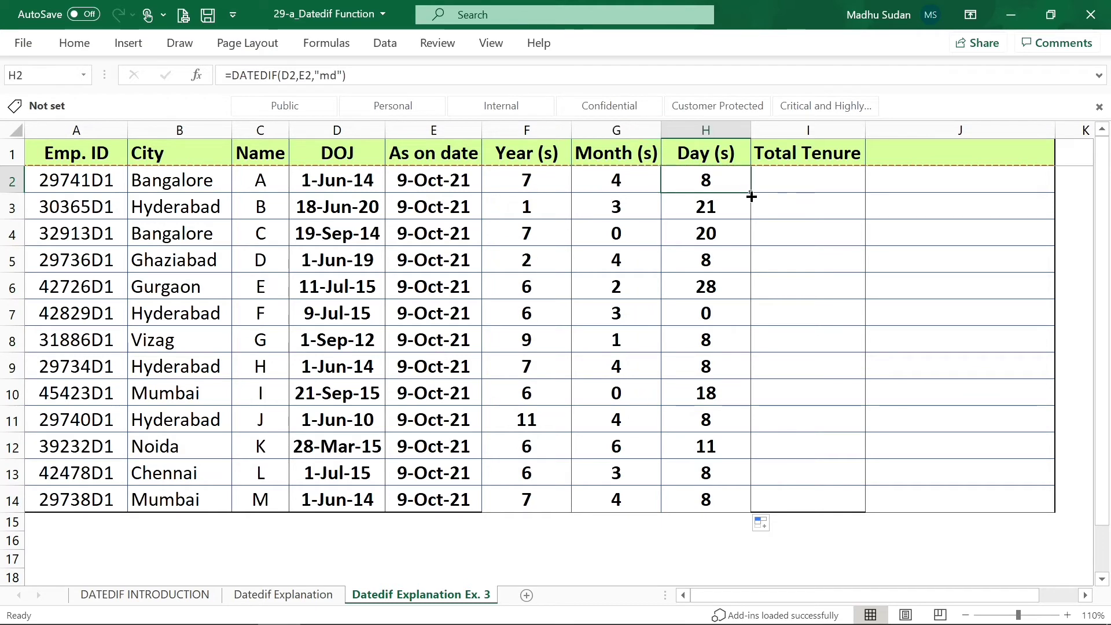
pyautogui.press('Right')
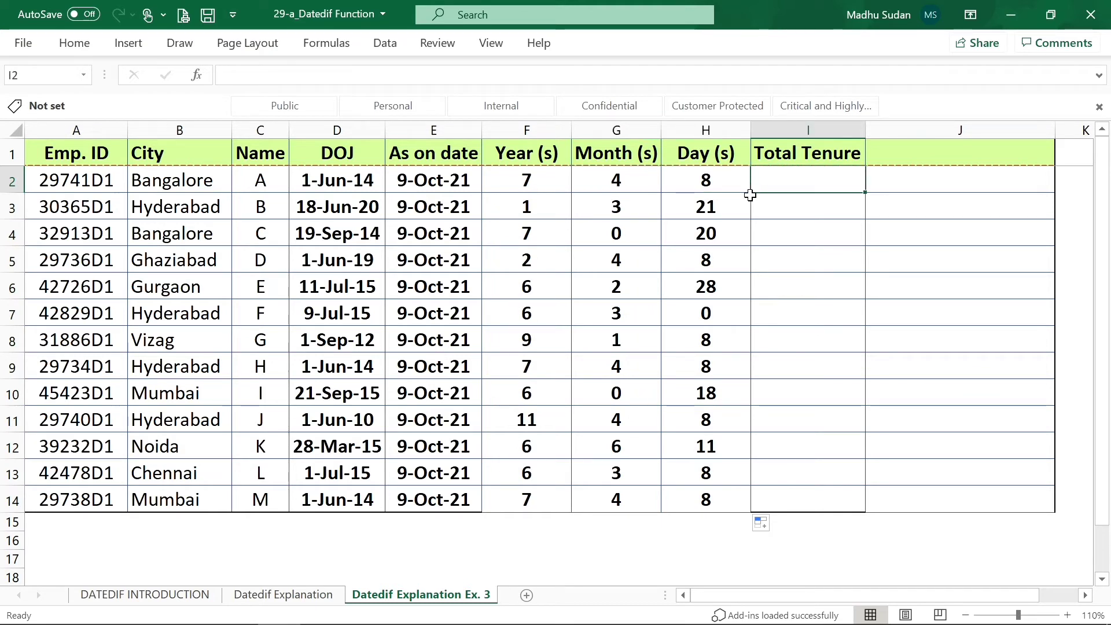
pyautogui.write('=')
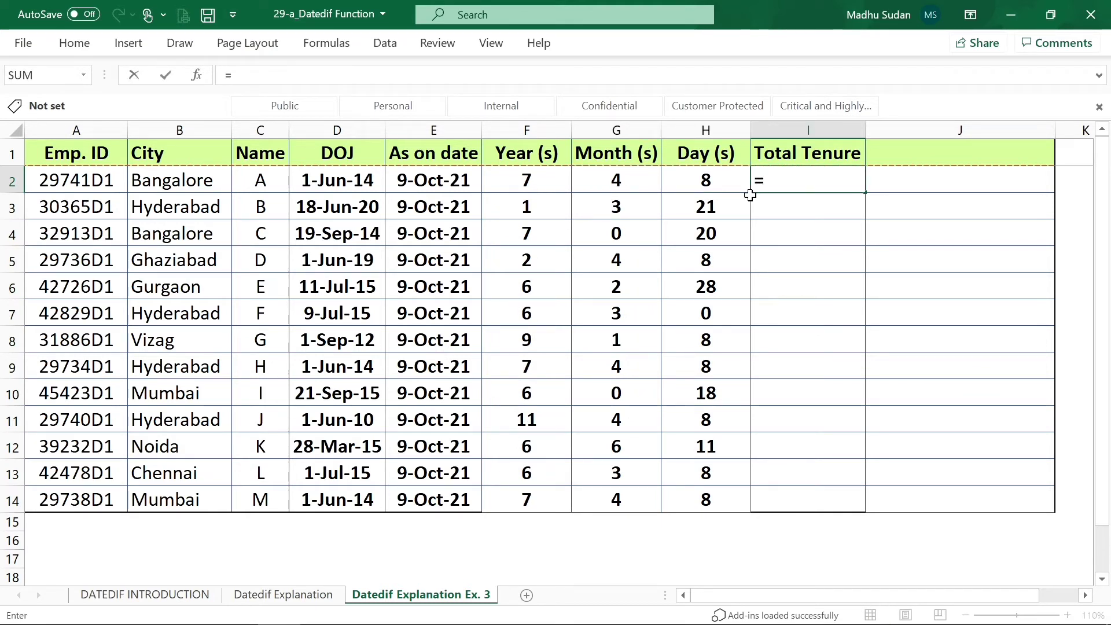
pyautogui.press('Left')
pyautogui.press('Left')
pyautogui.press('Left')
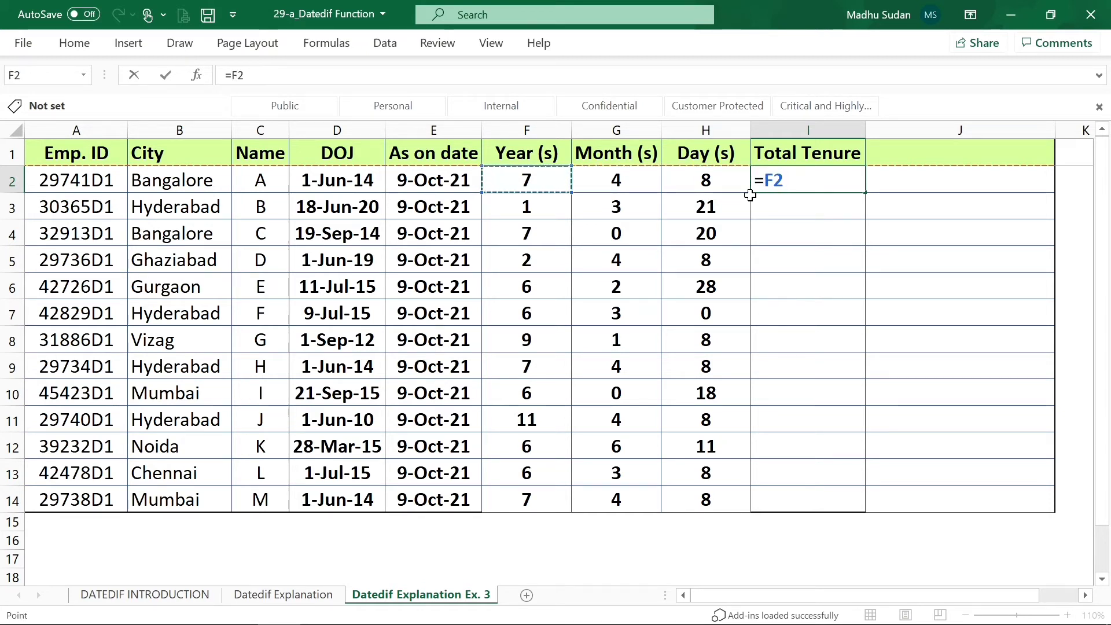
pyautogui.write('&')
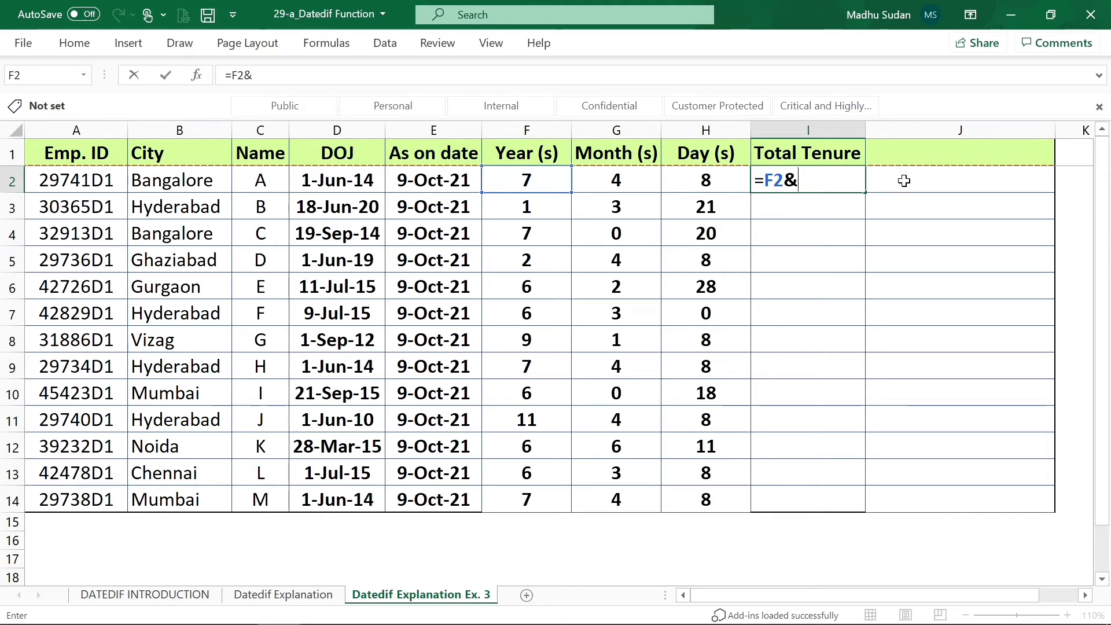
pyautogui.write('"')
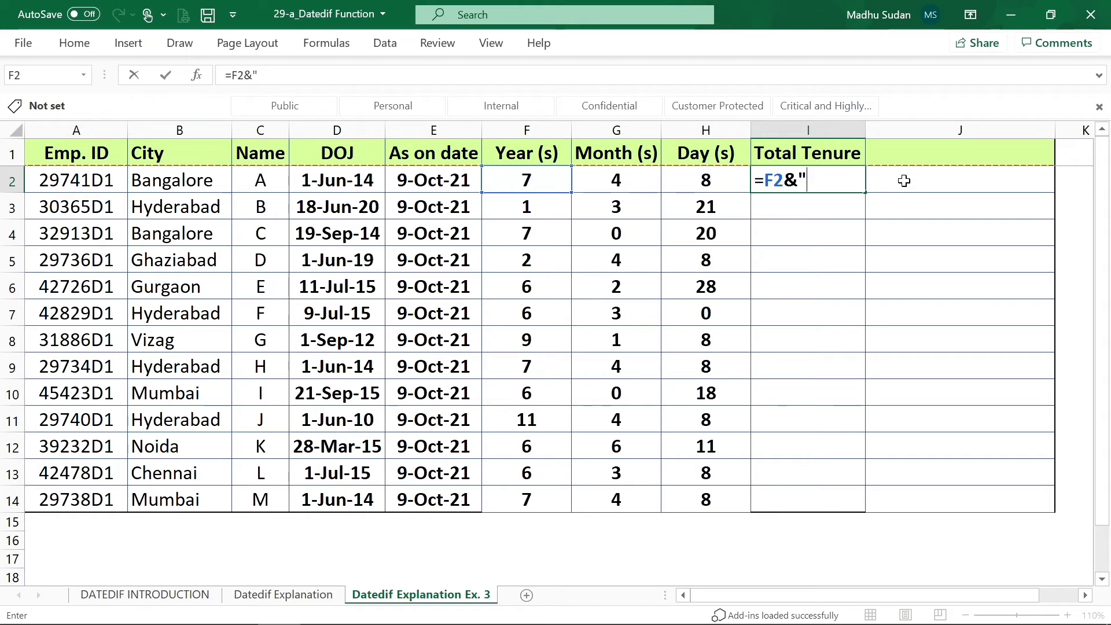
pyautogui.write(' Yea')
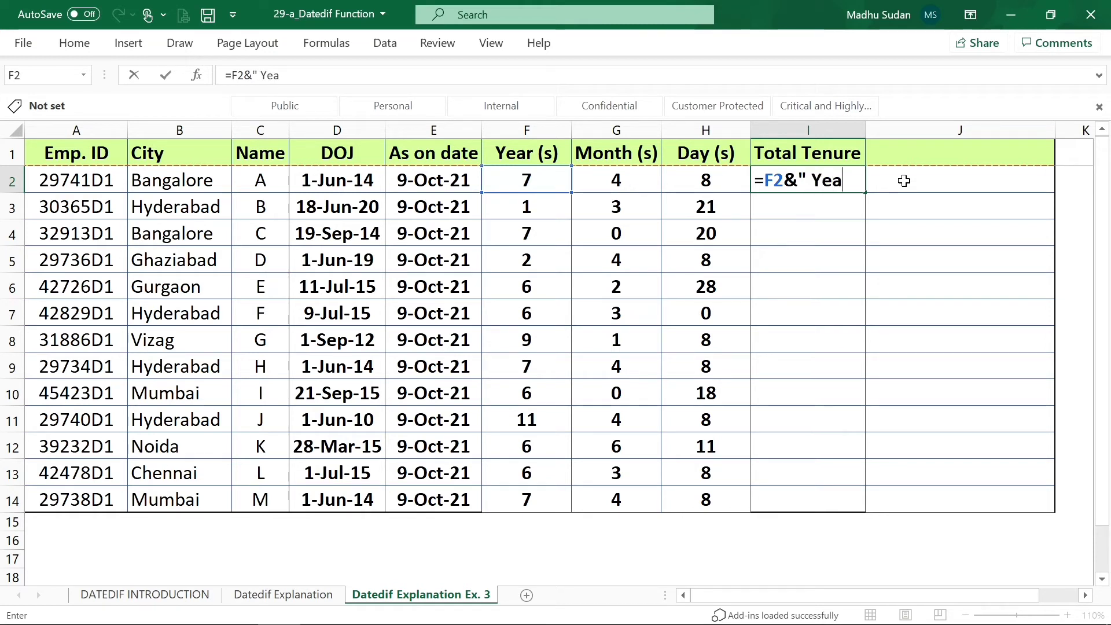
pyautogui.write('r(s)')
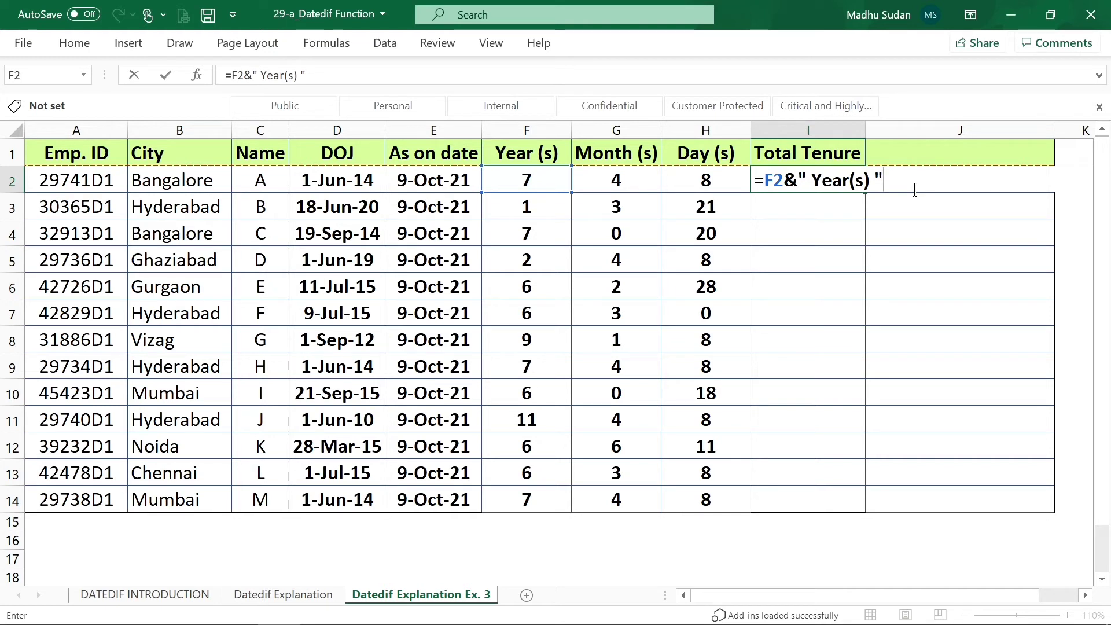
# - Extend the I2 tenure formula with the months part &G2&" Month(s) "&
pyautogui.write('&')
pyautogui.click(644, 181)
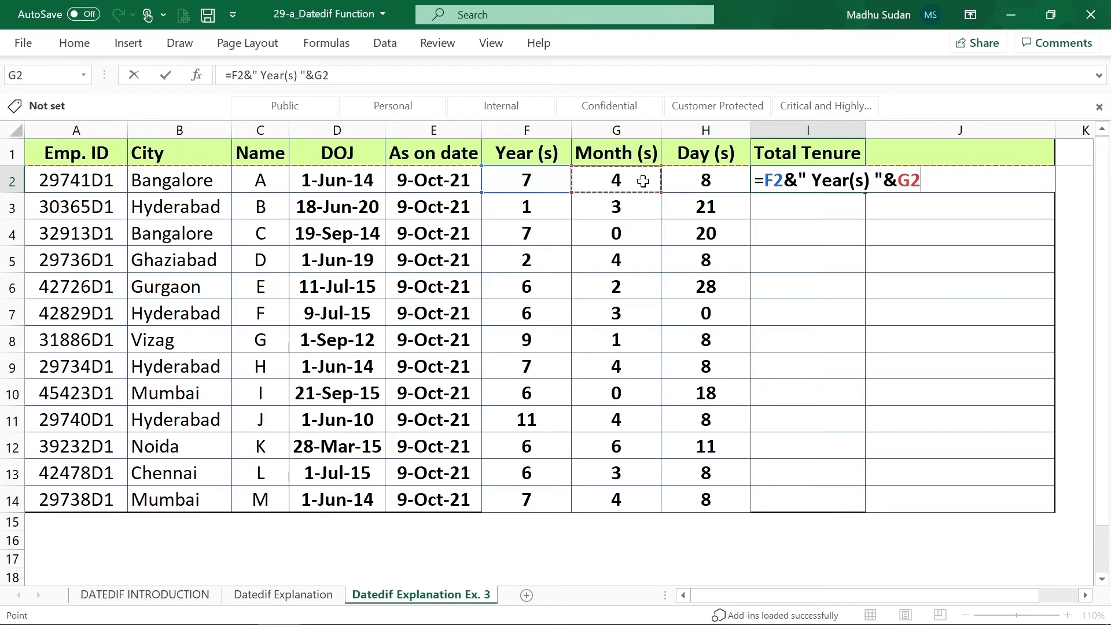
pyautogui.write('&"')
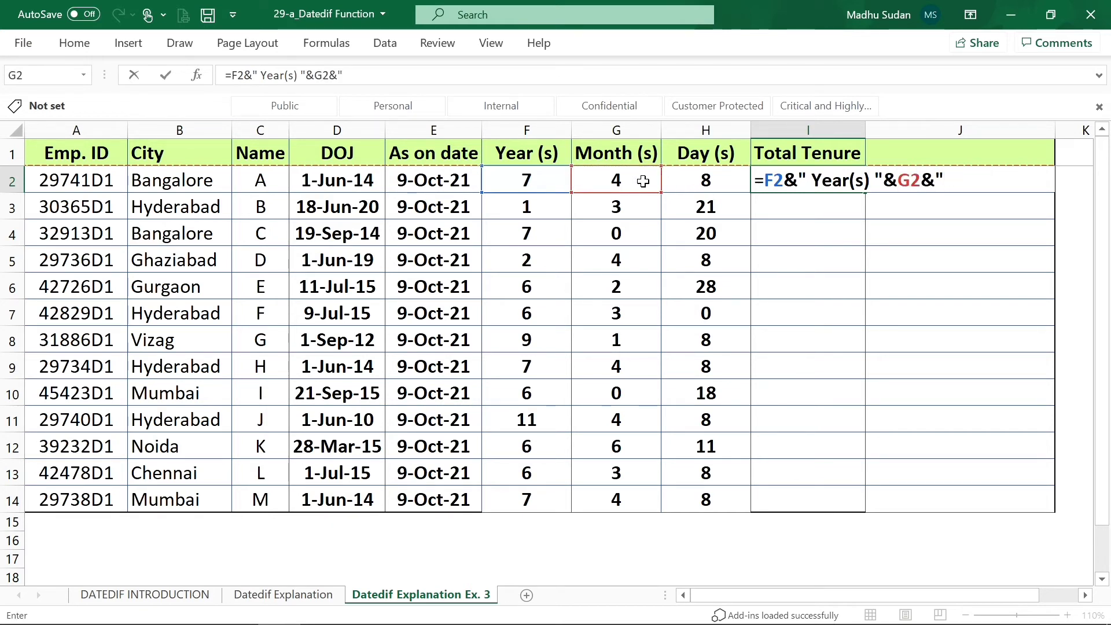
pyautogui.write(' Month')
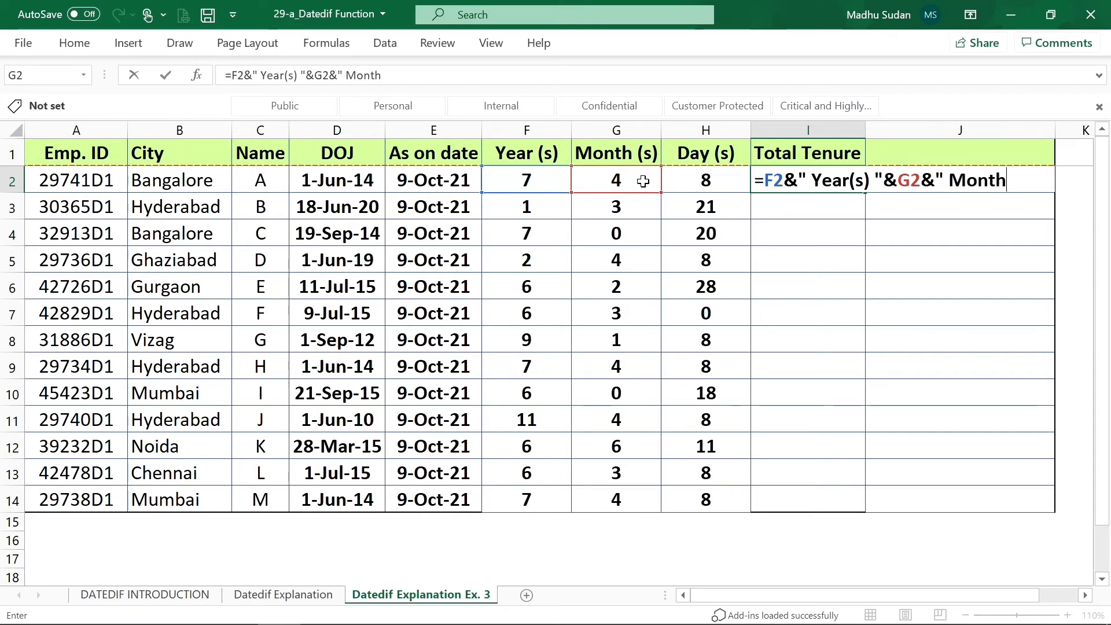
pyautogui.write('(s')
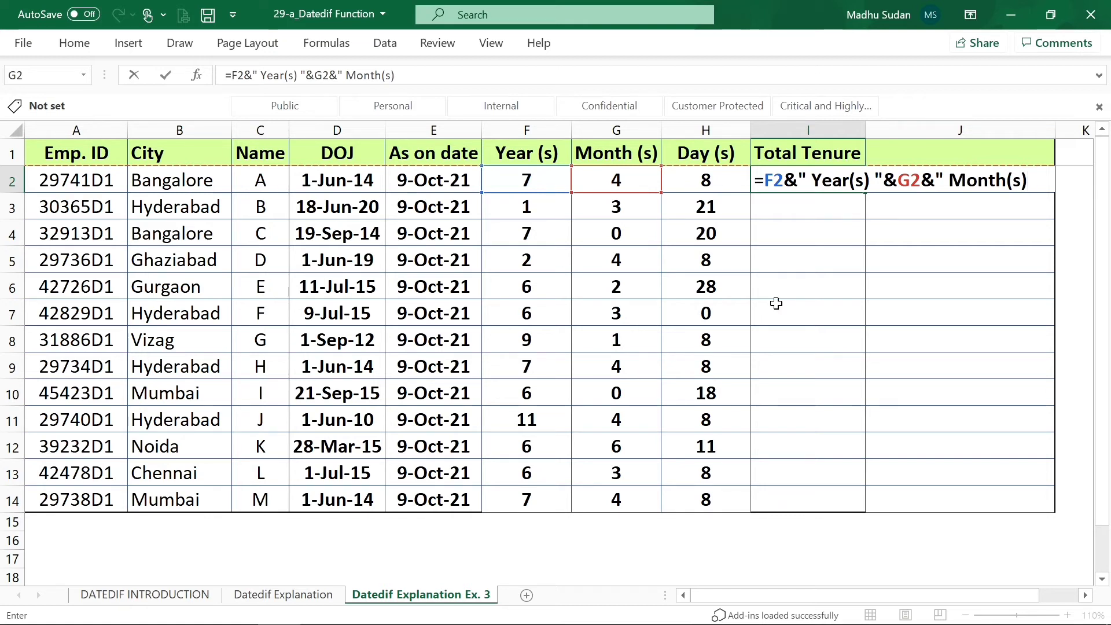
pyautogui.write('"&')
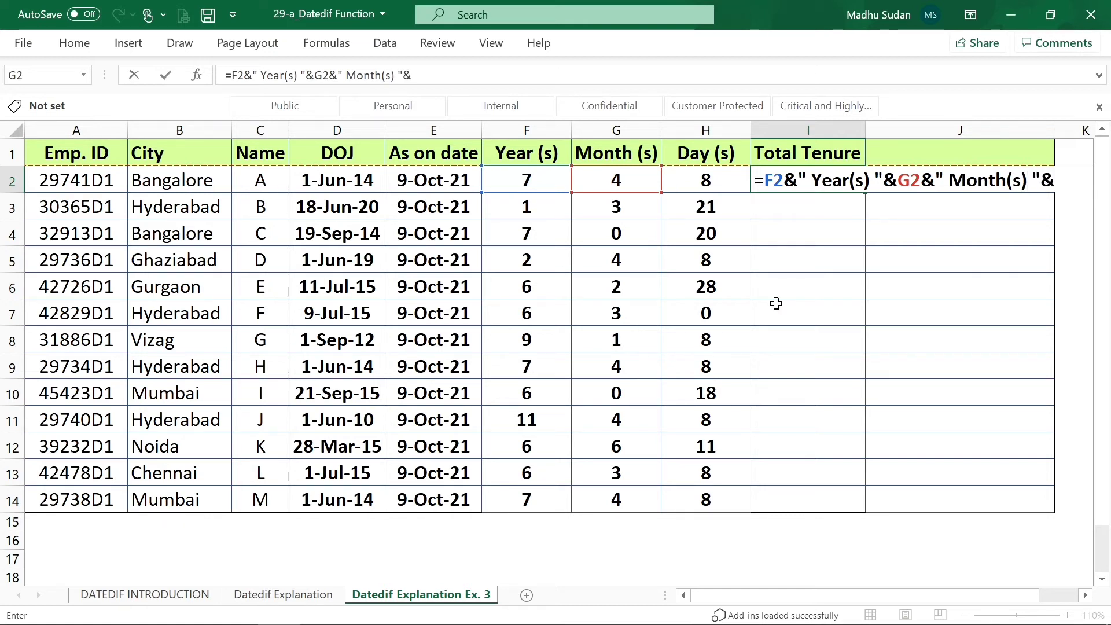
# - Complete the I2 tenure formula with H2&" Day(s)" and fill it down the Total Tenure column to row 14
pyautogui.click(728, 180)
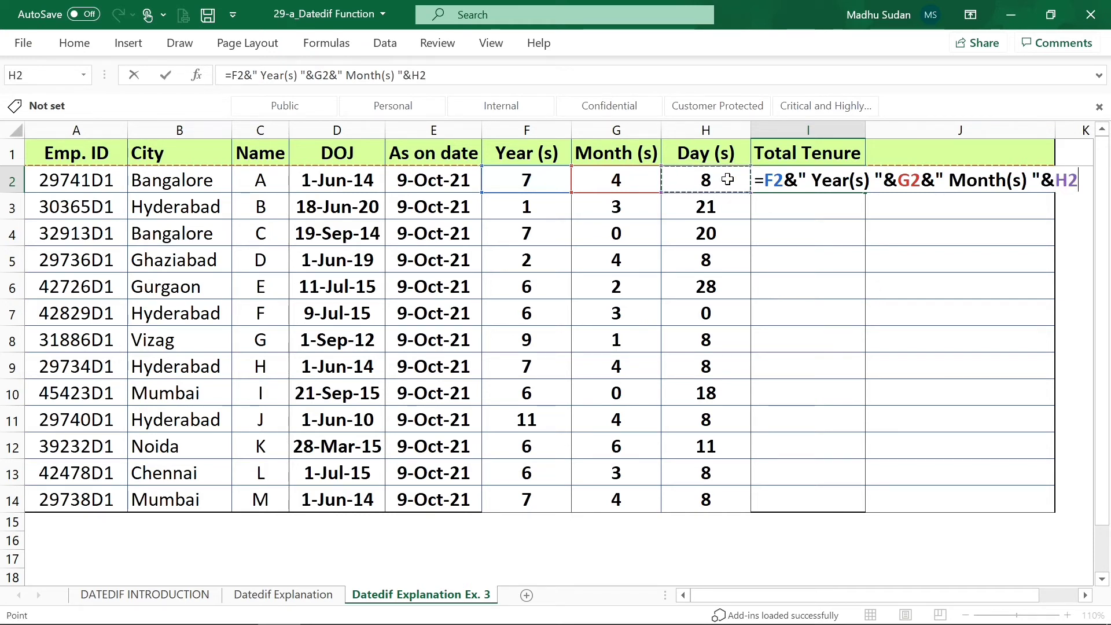
pyautogui.write('&')
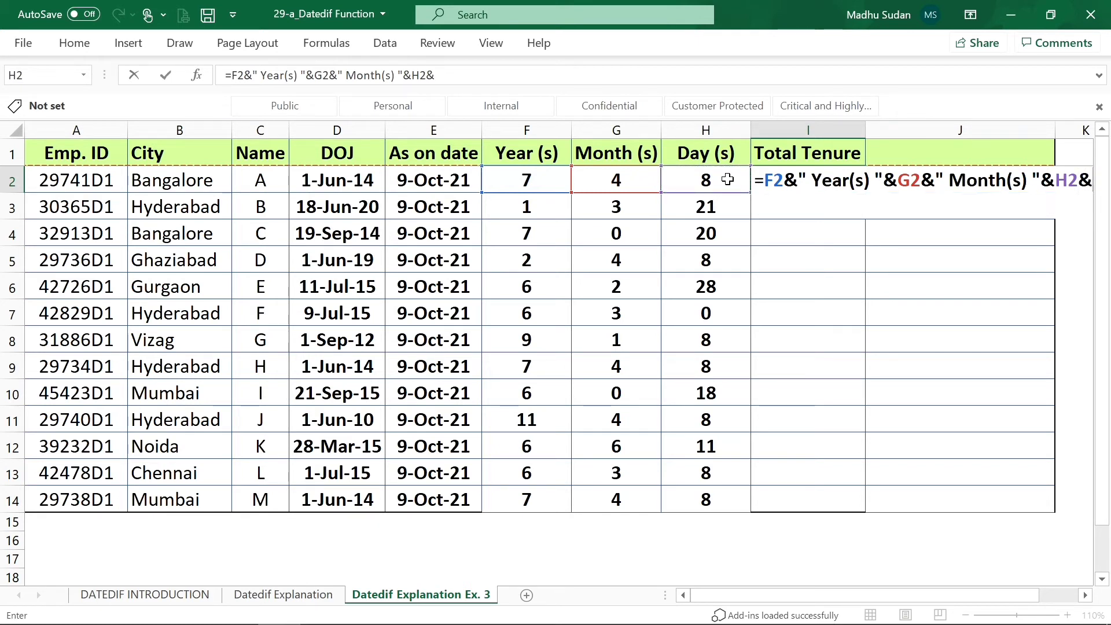
pyautogui.write('" Day')
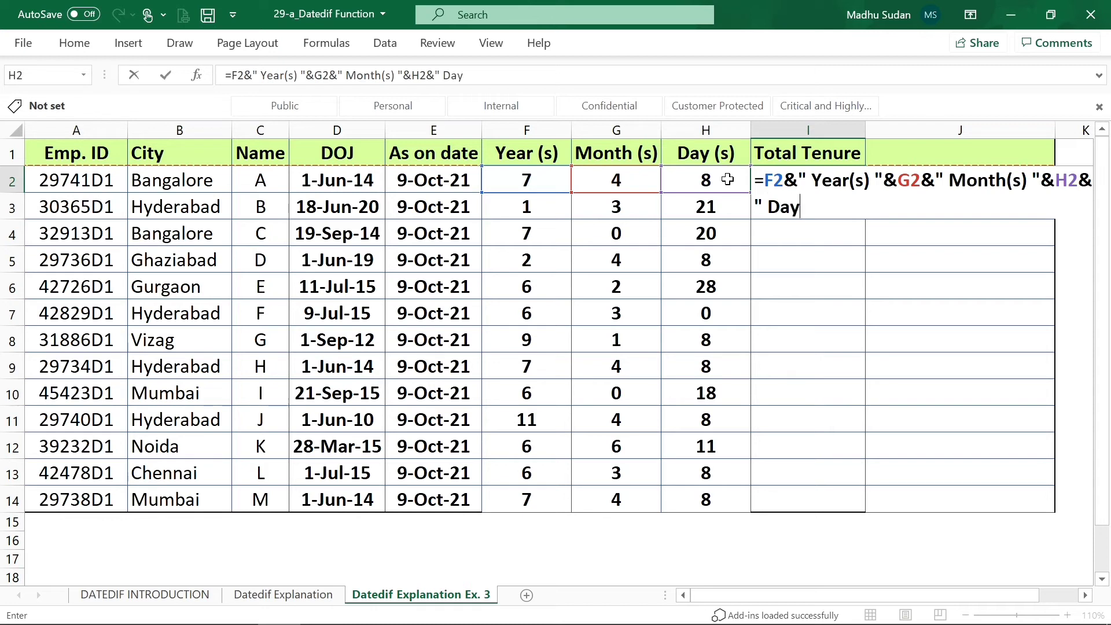
pyautogui.write('(s)"')
pyautogui.press('Return')
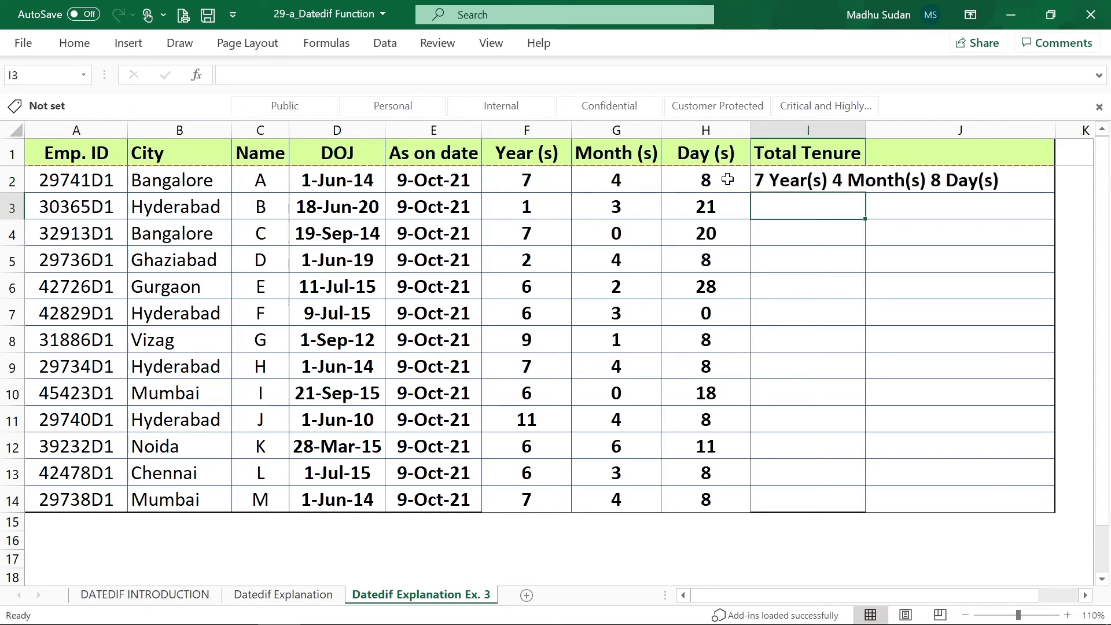
pyautogui.press('Up')
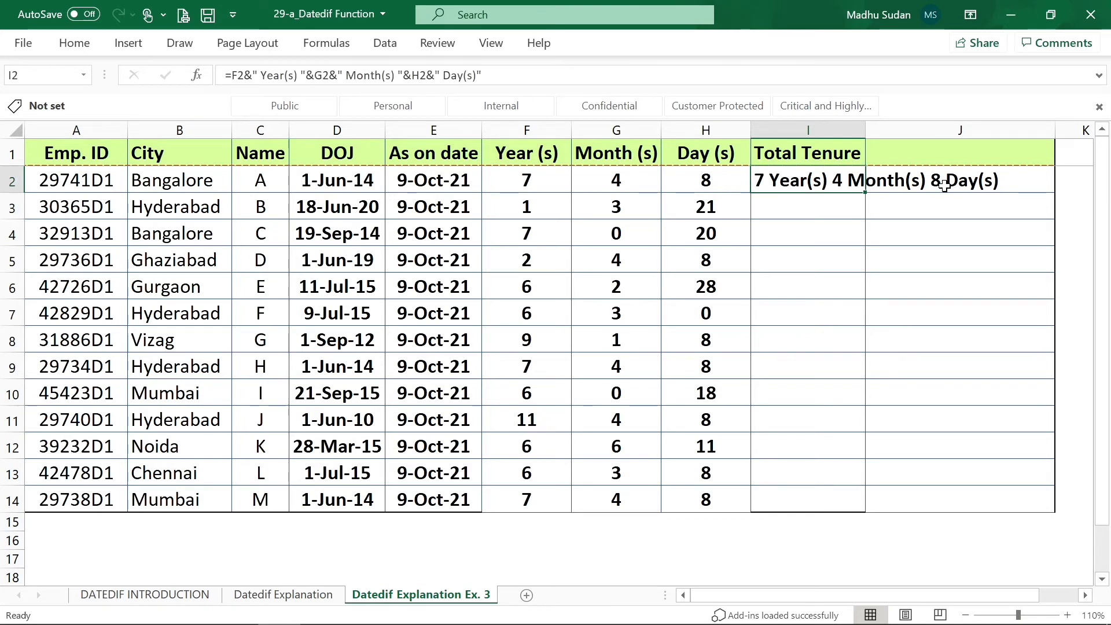
pyautogui.doubleClick(866, 195)
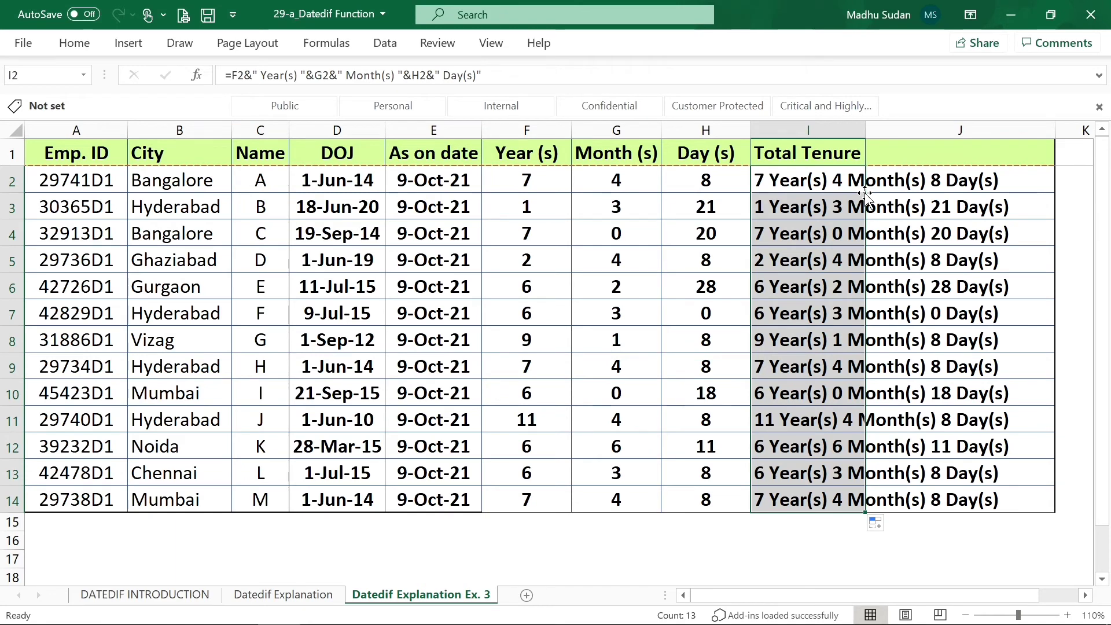
# - Examine the combined Total Tenure texts of all employees in I2:I14
pyautogui.press('Down')
pyautogui.press('Down')
pyautogui.press('Down')
pyautogui.press('Down')
pyautogui.press('Down')
pyautogui.press('Down')
pyautogui.press('Down')
pyautogui.press('Down')
pyautogui.press('Down')
pyautogui.press('Down')
pyautogui.press('Down')
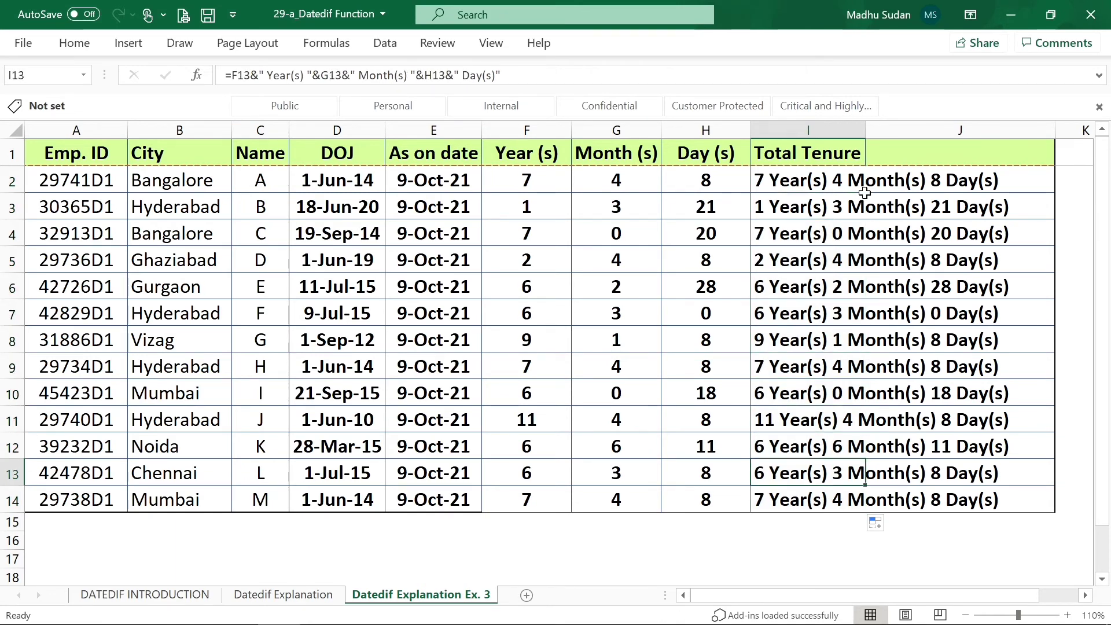
pyautogui.press('Down')
pyautogui.press('Up')
pyautogui.press('Up')
pyautogui.press('Up')
pyautogui.press('Up')
pyautogui.press('Up')
pyautogui.press('Up')
pyautogui.press('Up')
pyautogui.press('Up')
pyautogui.press('Up')
pyautogui.press('Up')
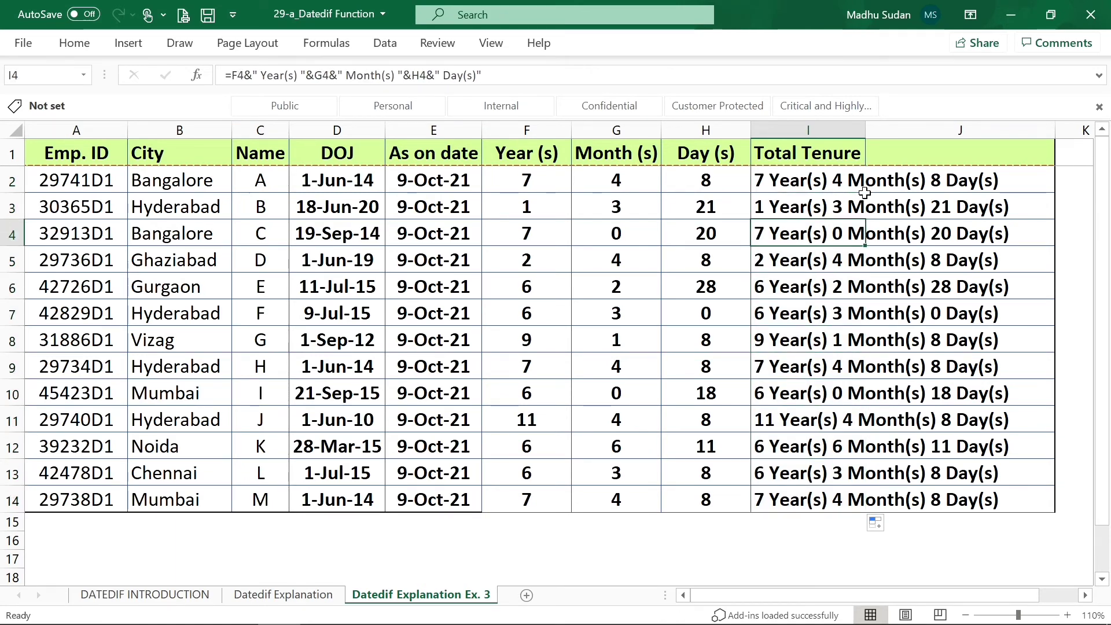
pyautogui.press('Up')
pyautogui.press('Up')
pyautogui.press('Up')
pyautogui.press('Down')
pyautogui.moveTo(865, 192); pyautogui.dragTo(866, 199)
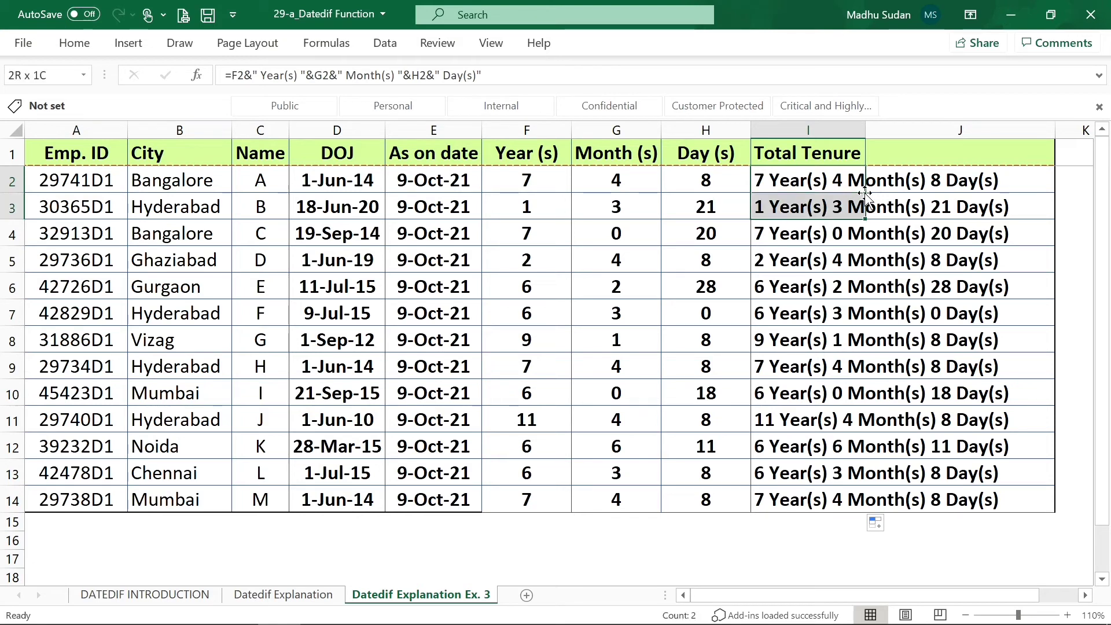
pyautogui.hotkey('shift', 'Down')
pyautogui.hotkey('shift', 'Down')
pyautogui.hotkey('shift', 'Down')
pyautogui.hotkey('shift', 'Down')
pyautogui.hotkey('shift', 'Down')
pyautogui.hotkey('shift', 'Down')
pyautogui.hotkey('shift', 'Down')
pyautogui.hotkey('shift', 'Down')
pyautogui.hotkey('shift', 'Down')
pyautogui.hotkey('shift', 'Down')
pyautogui.hotkey('shift', 'Down')
pyautogui.hotkey('shift', 'Down')
pyautogui.hotkey('shift', 'Down')
pyautogui.press('Up')
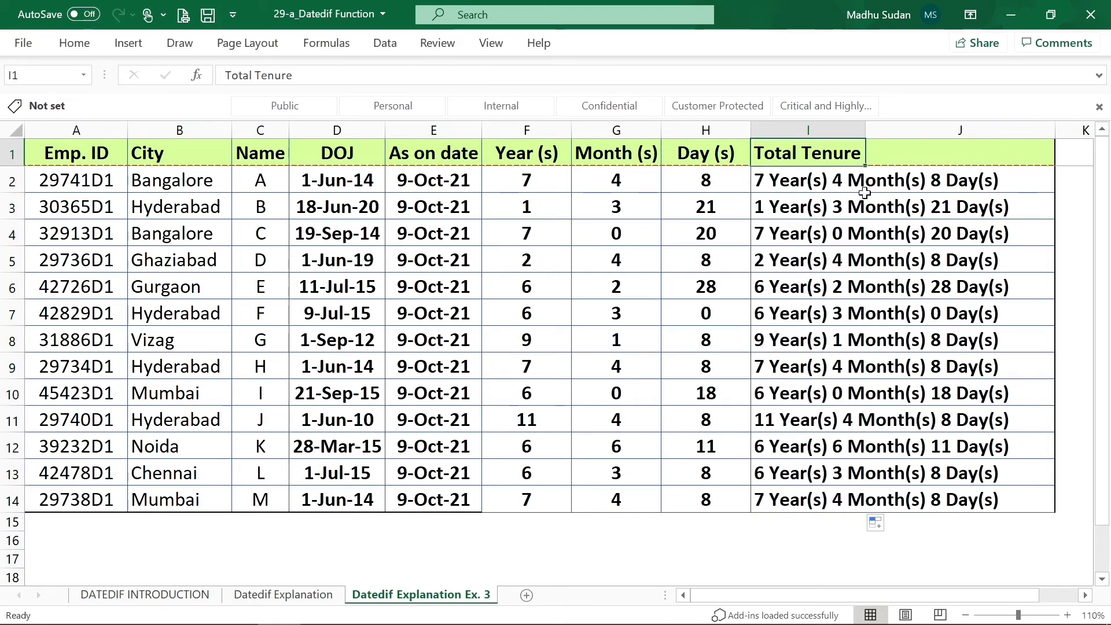
# - Examine the separate Year (s), Month (s) and Day (s) columns F:H that feed the Total Tenure text
pyautogui.press('Down')
pyautogui.press('Up')
pyautogui.press('Left')
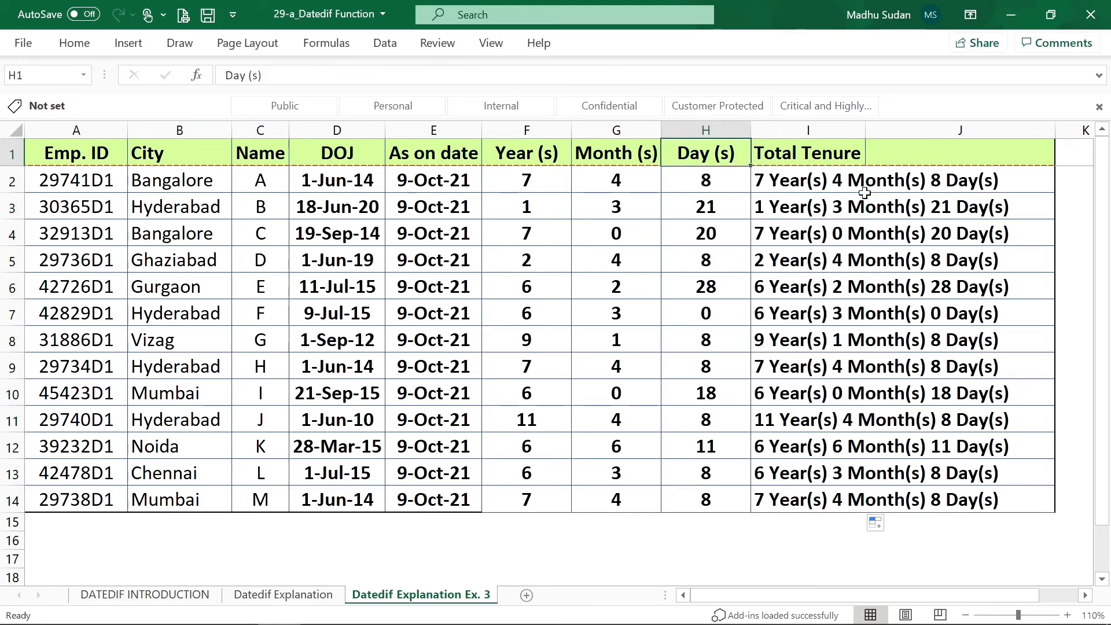
pyautogui.press('Left')
pyautogui.press('Left')
pyautogui.press('Left')
pyautogui.press('Right')
pyautogui.press('Right')
pyautogui.press('Left')
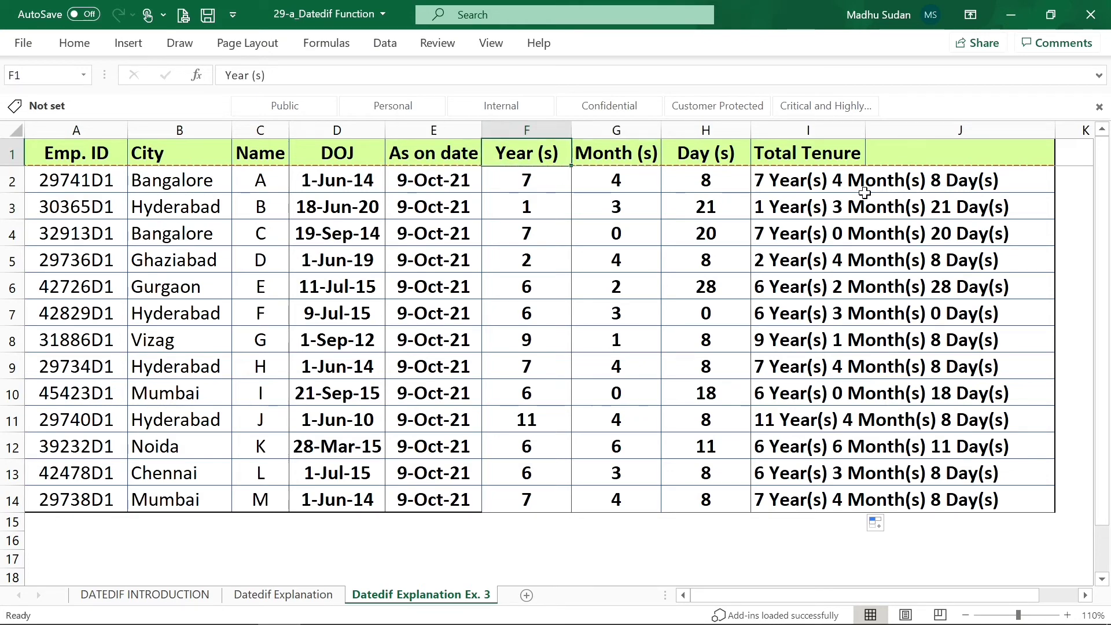
pyautogui.hotkey('ctrl', 'space')
pyautogui.hotkey('shift', 'Right')
pyautogui.hotkey('shift', 'Right')
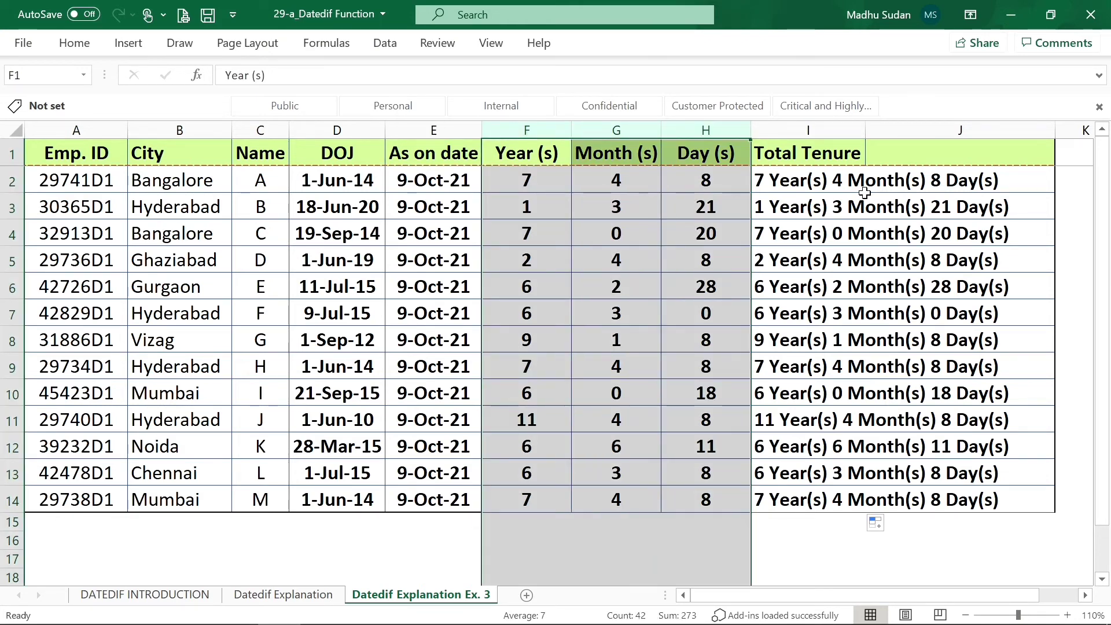
# - Review the Total Tenure formula in I2 together with the helper columns F:H it references
pyautogui.press('Right')
pyautogui.press('Right')
pyautogui.press('Down')
pyautogui.press('Right')
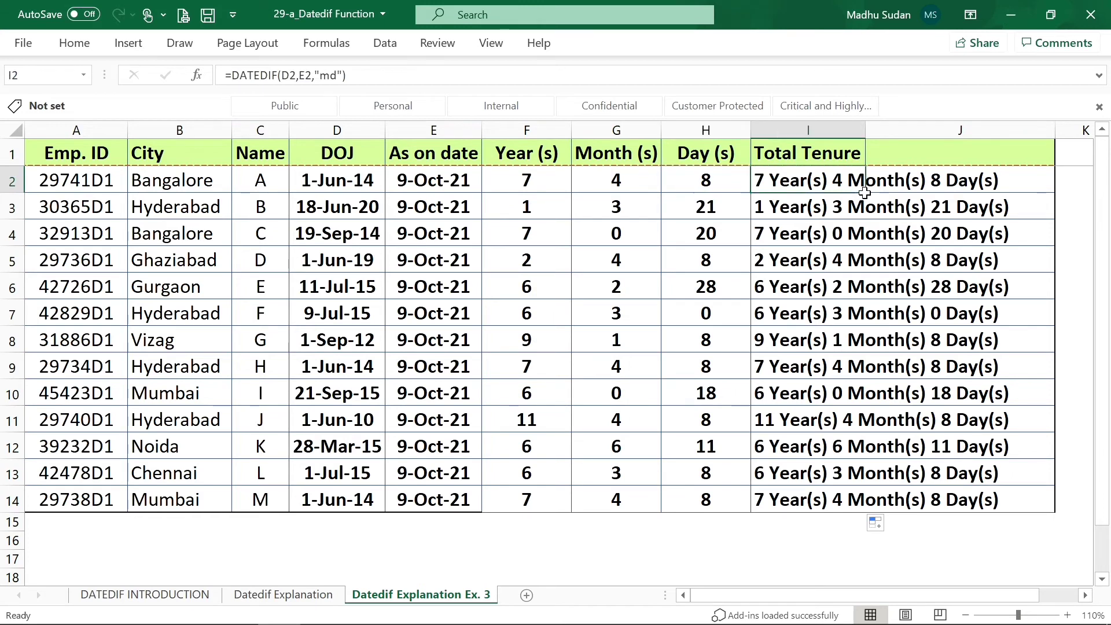
pyautogui.press('F2')
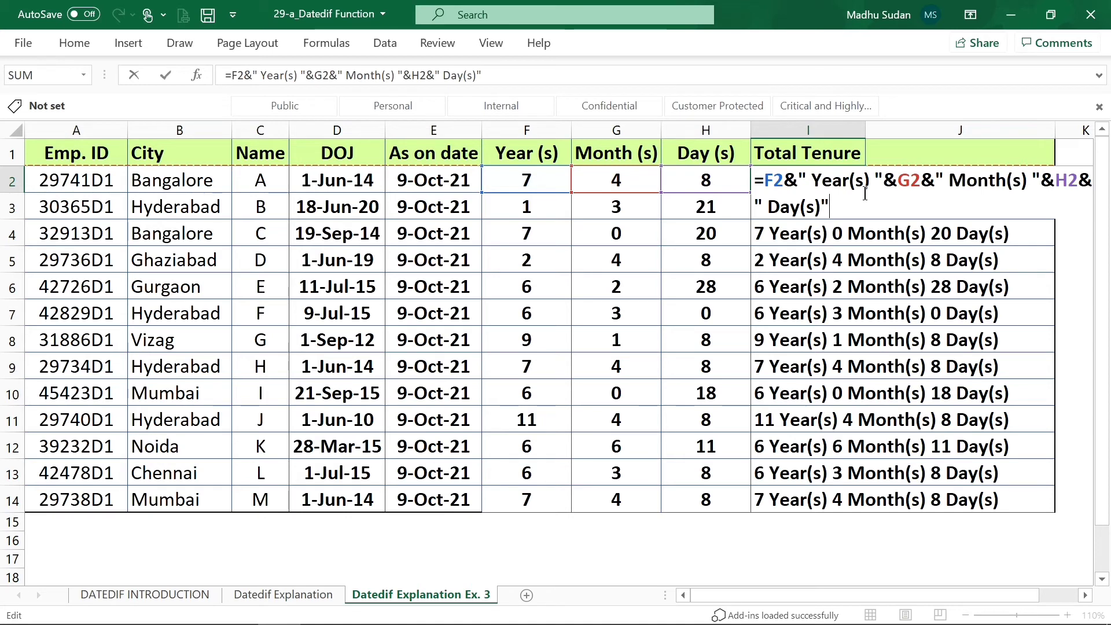
pyautogui.hotkey('ctrl', 'Return')
pyautogui.press('Left')
pyautogui.press('Left')
pyautogui.press('Left')
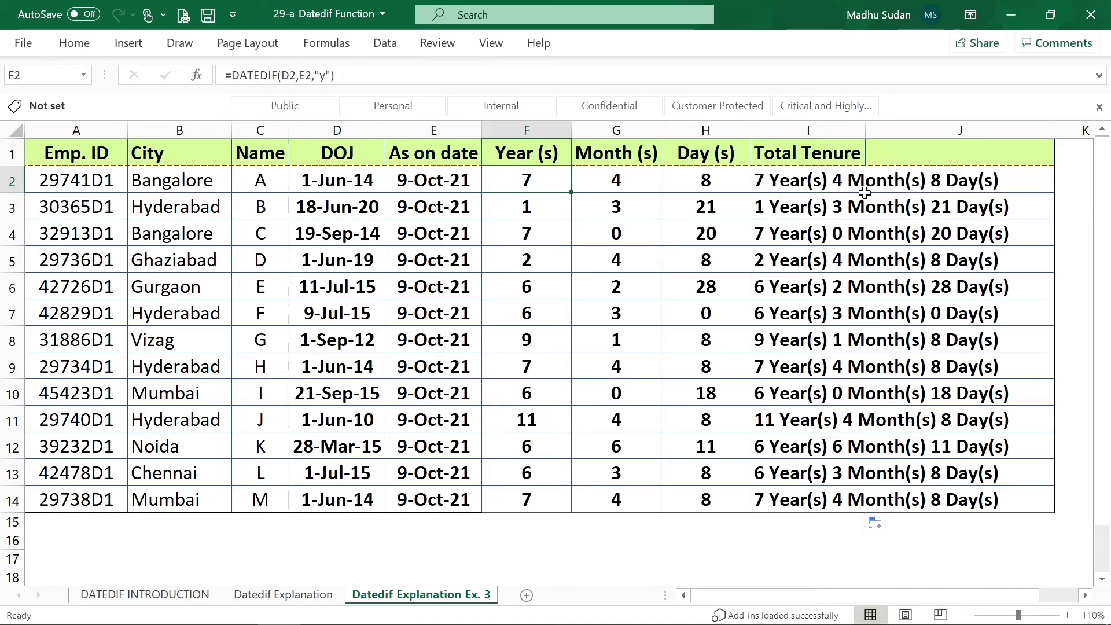
pyautogui.hotkey('ctrl', 'space')
pyautogui.hotkey('shift', 'Right')
pyautogui.hotkey('shift', 'Right')
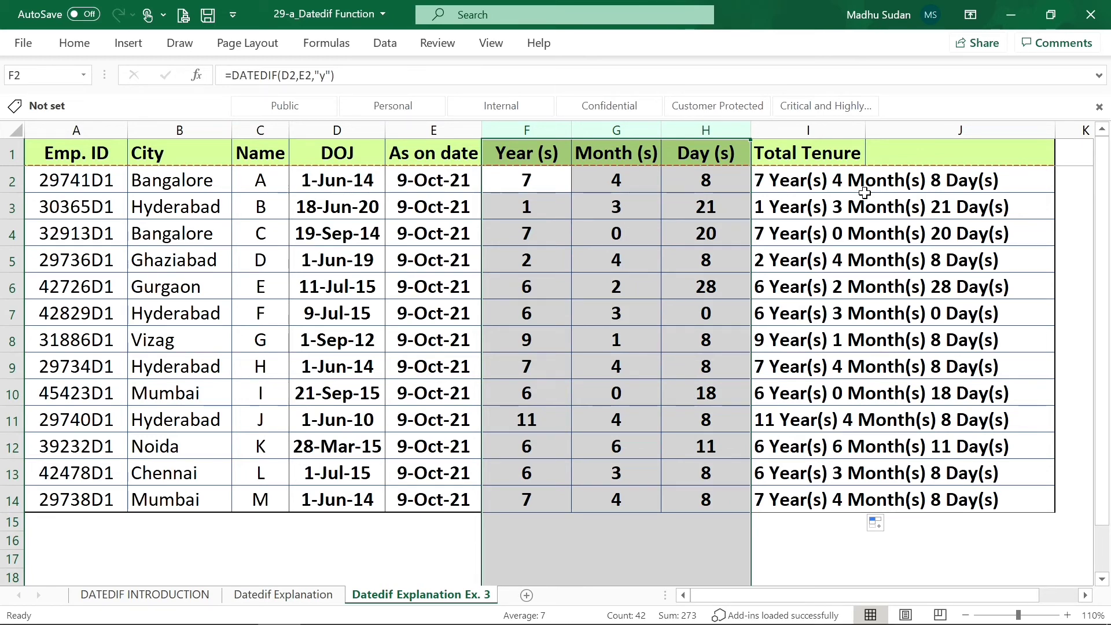
# - Enter the header "Global in 1 Column" in J1, next to Total Tenure
pyautogui.press('Right')
pyautogui.press('Right')
pyautogui.press('Right')
pyautogui.press('Right')
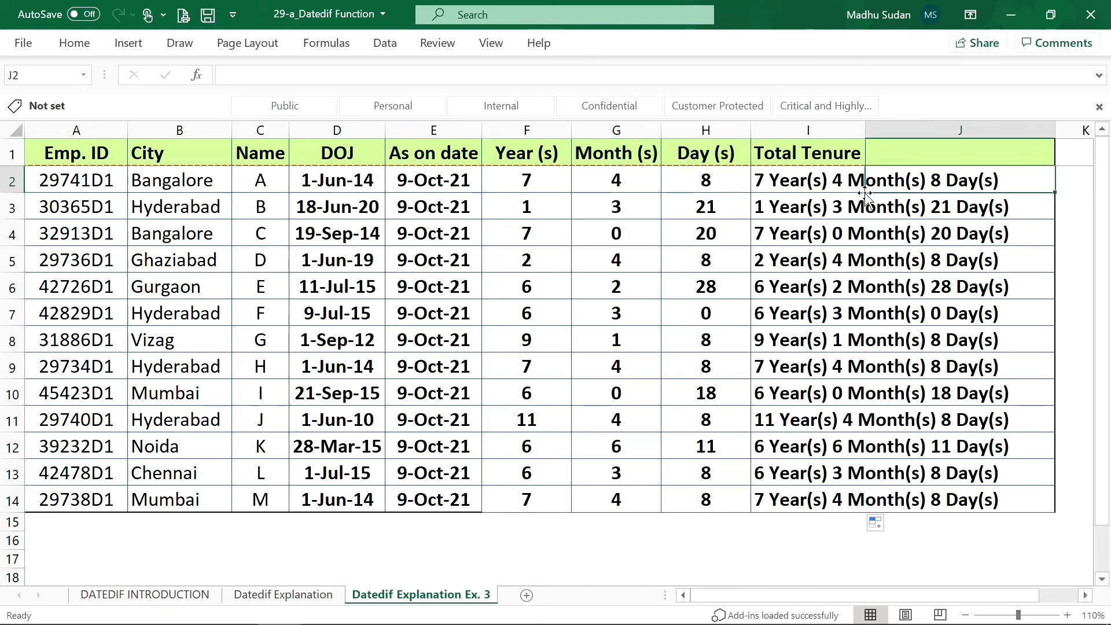
pyautogui.press('Up')
pyautogui.write('G')
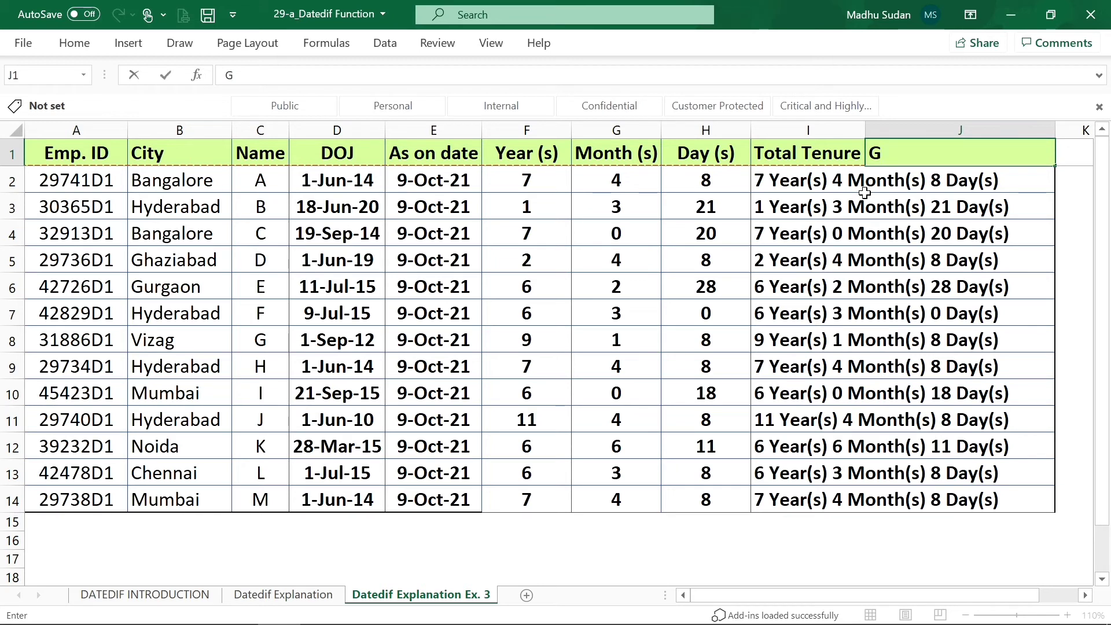
pyautogui.write('lobal in')
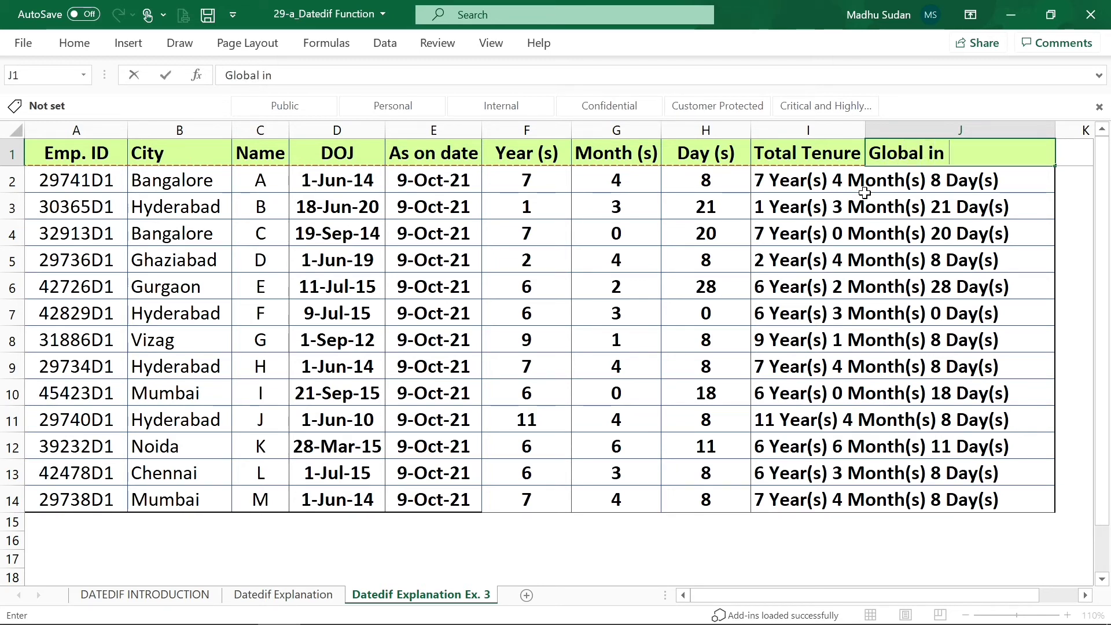
pyautogui.write(' 1 Column')
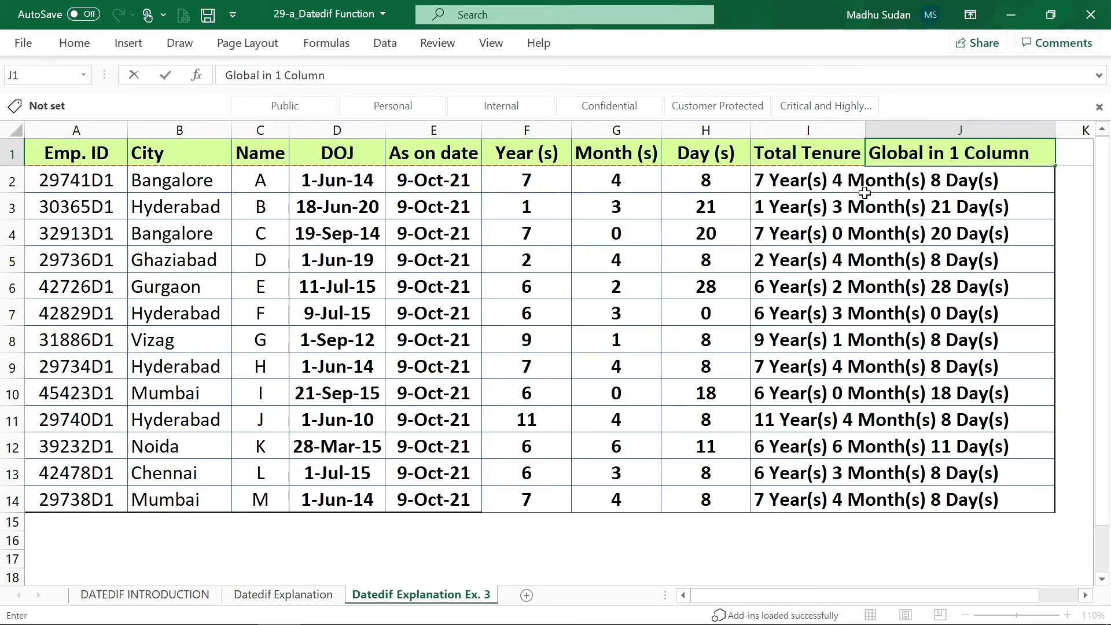
pyautogui.press('Return')
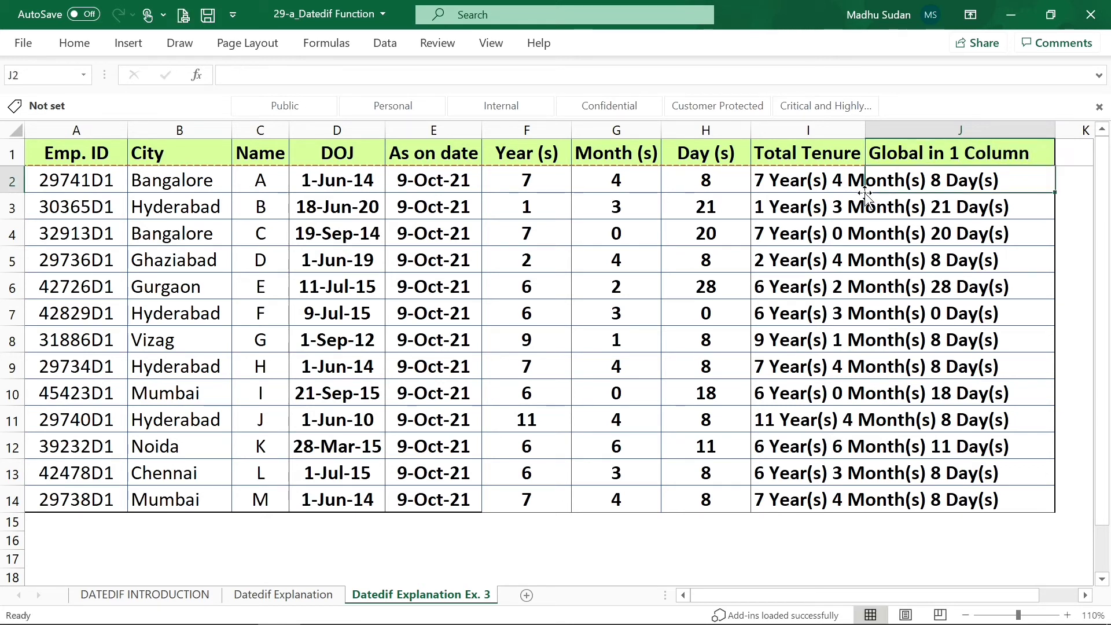
# - Begin the single-column tenure formula in J2 with =datedif(D2,E2,"y") to calculate the first employee's completed years
pyautogui.write('=')
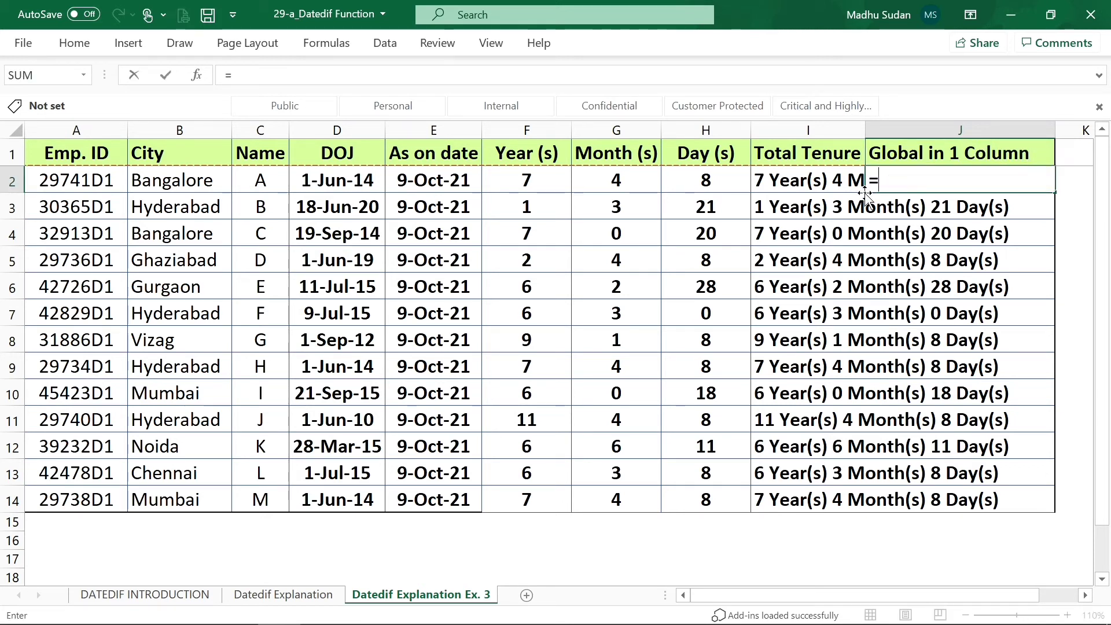
pyautogui.write('datedif')
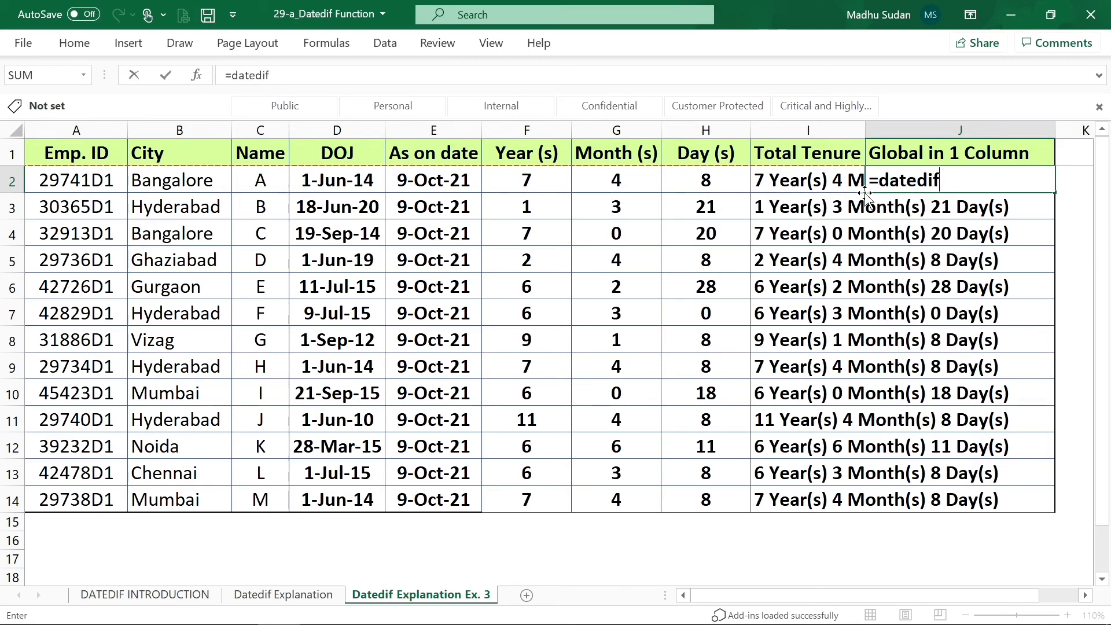
pyautogui.write('(')
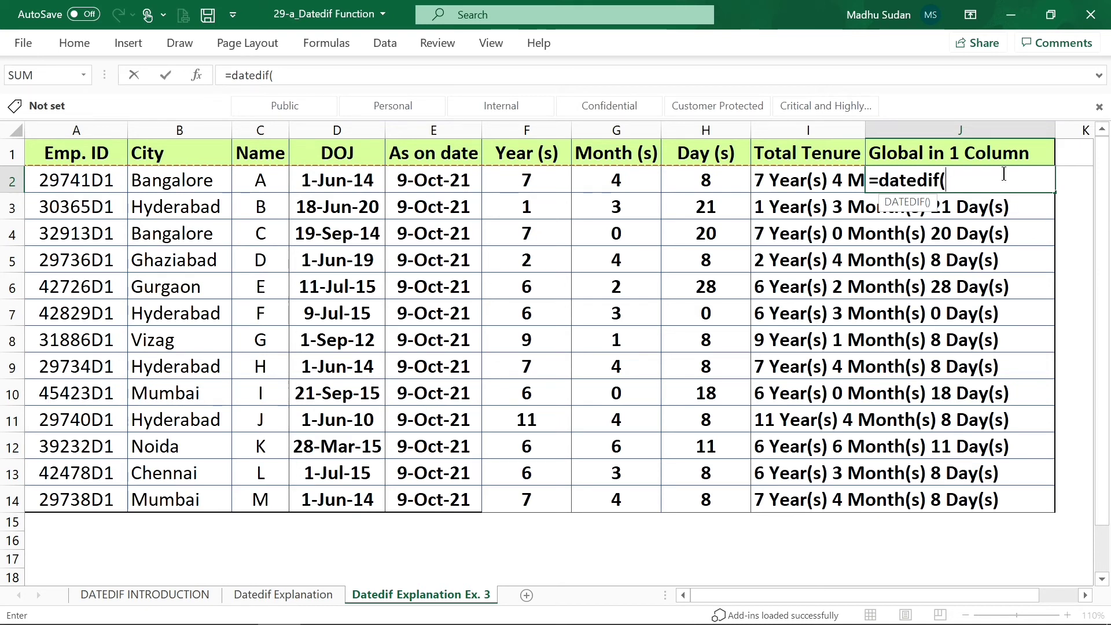
pyautogui.click(362, 180)
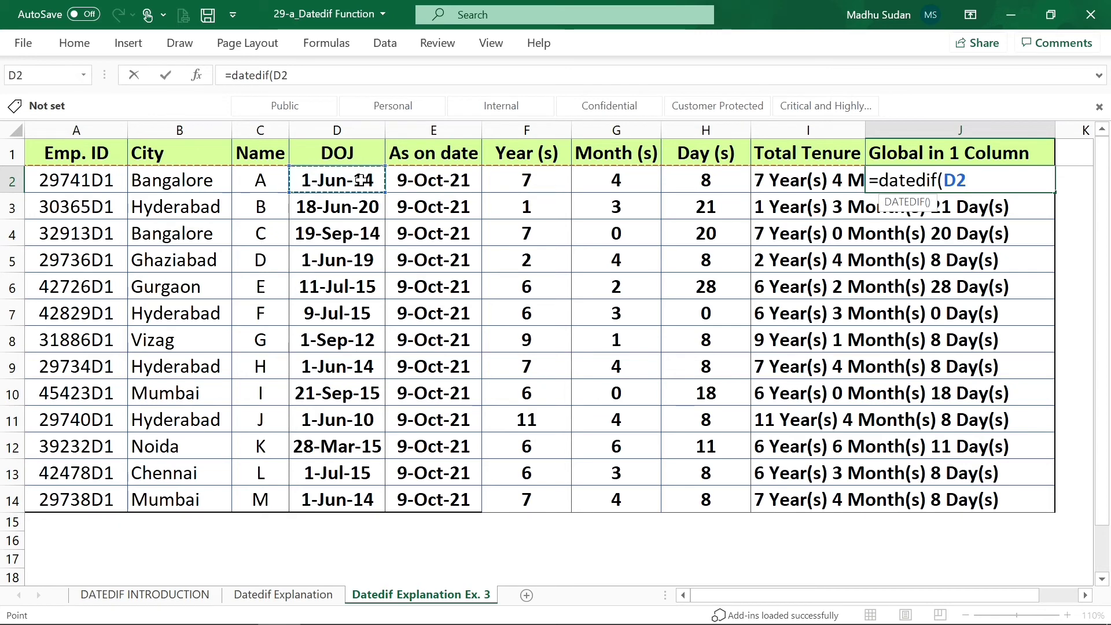
pyautogui.write(',')
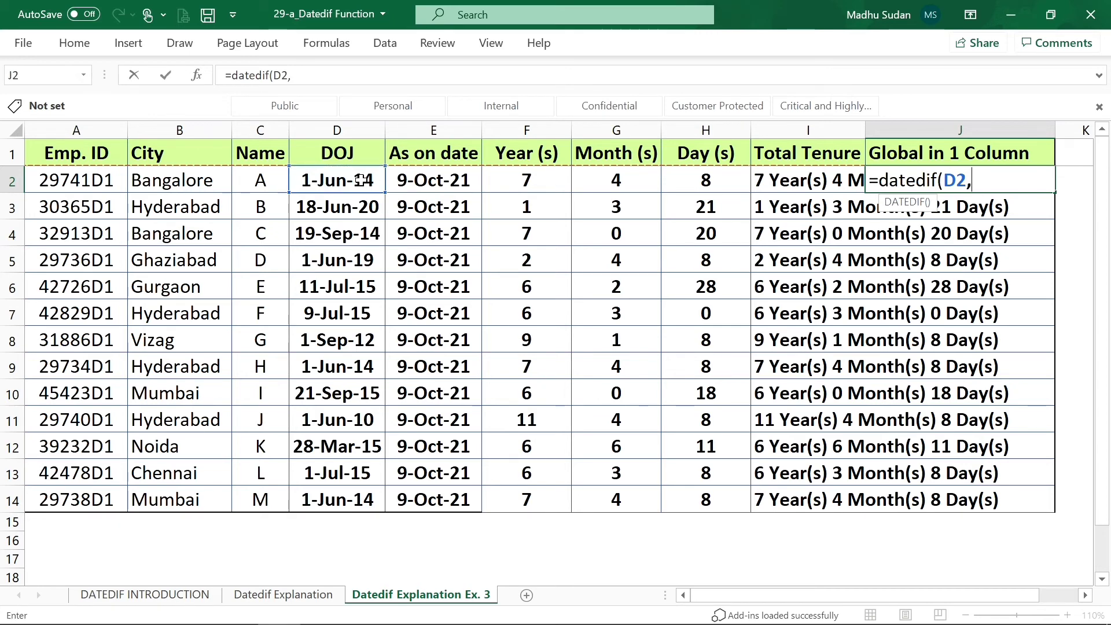
pyautogui.click(452, 185)
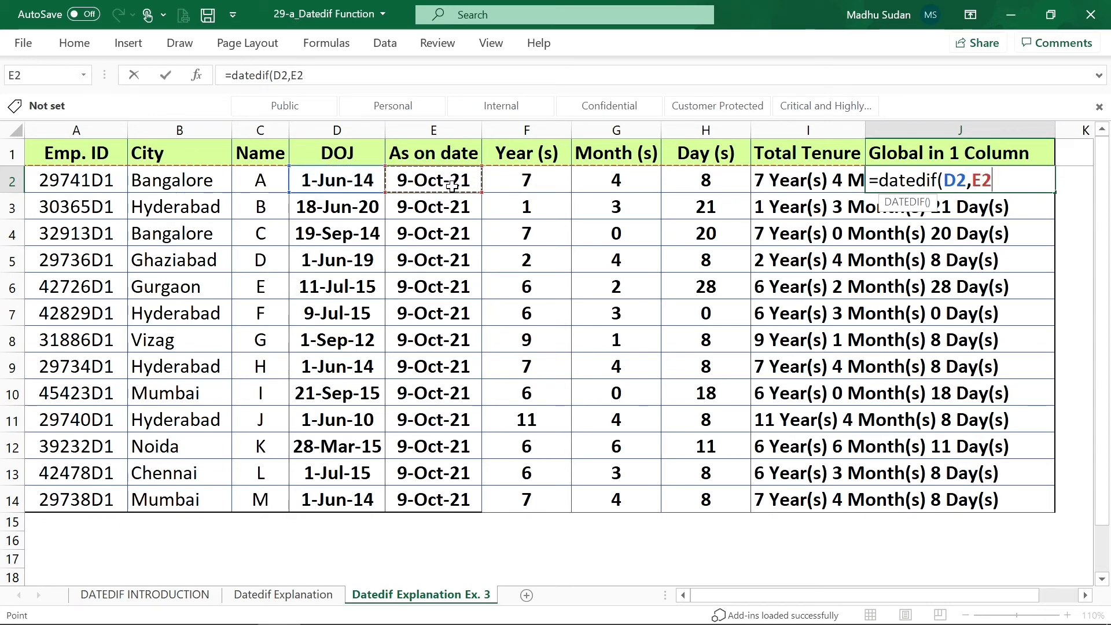
pyautogui.write(',"y')
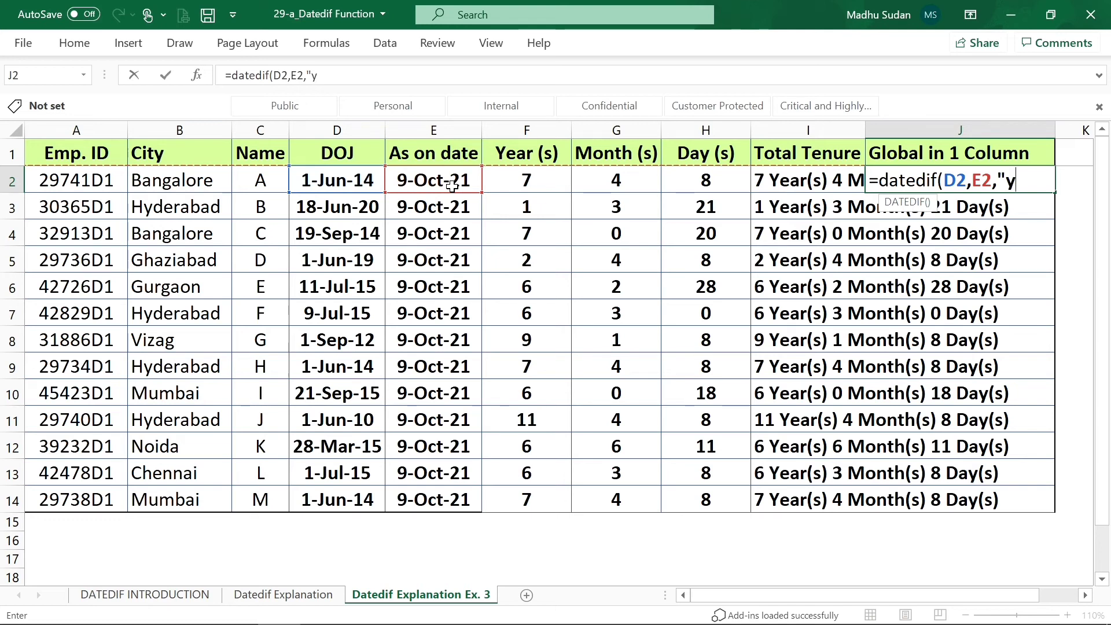
pyautogui.write('")')
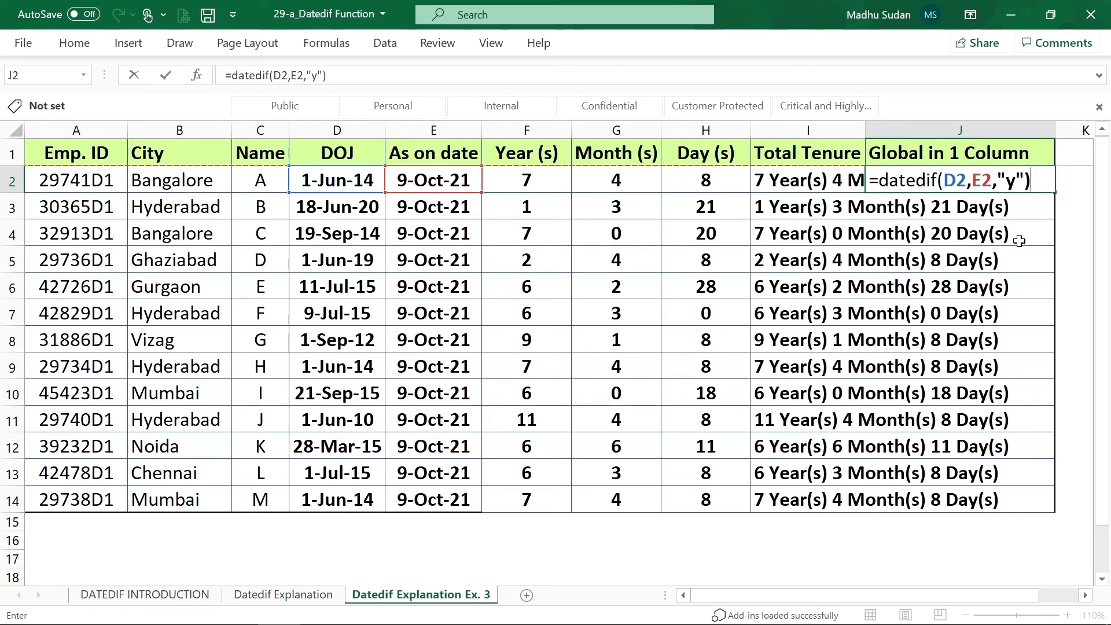
# - Append the years label to the J2 formula with &" Year(s) "
pyautogui.write('&')
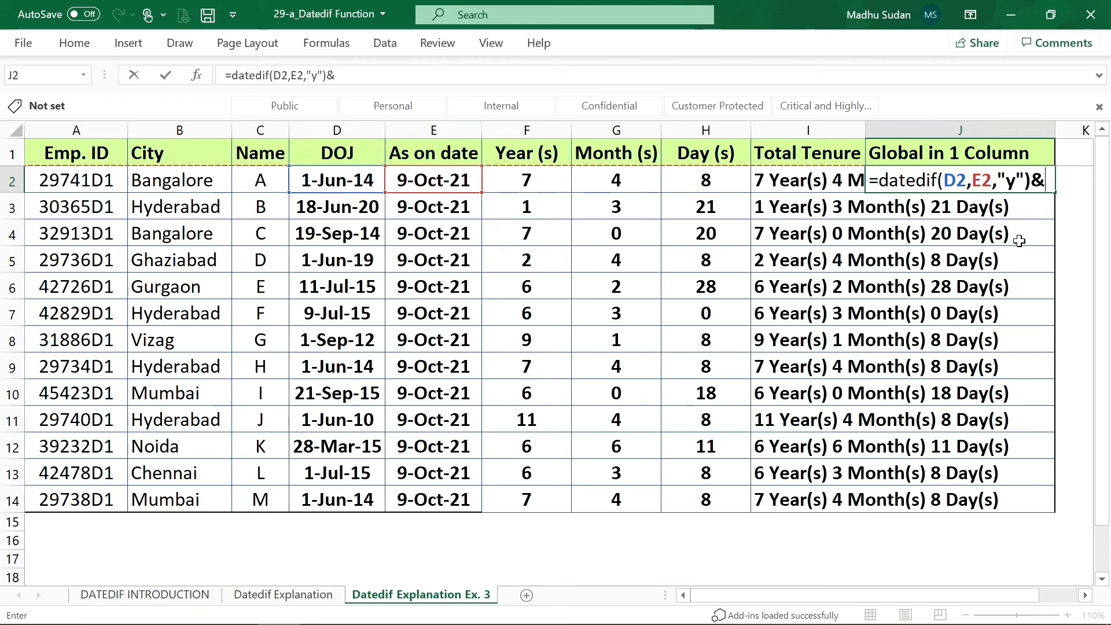
pyautogui.write('" Year')
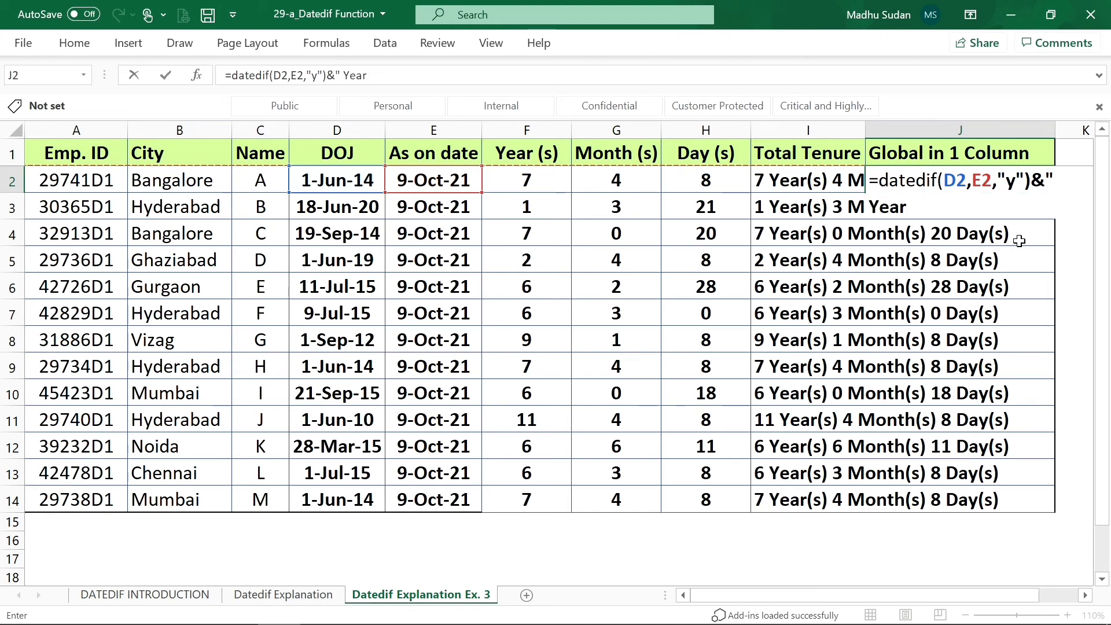
pyautogui.write('(s)')
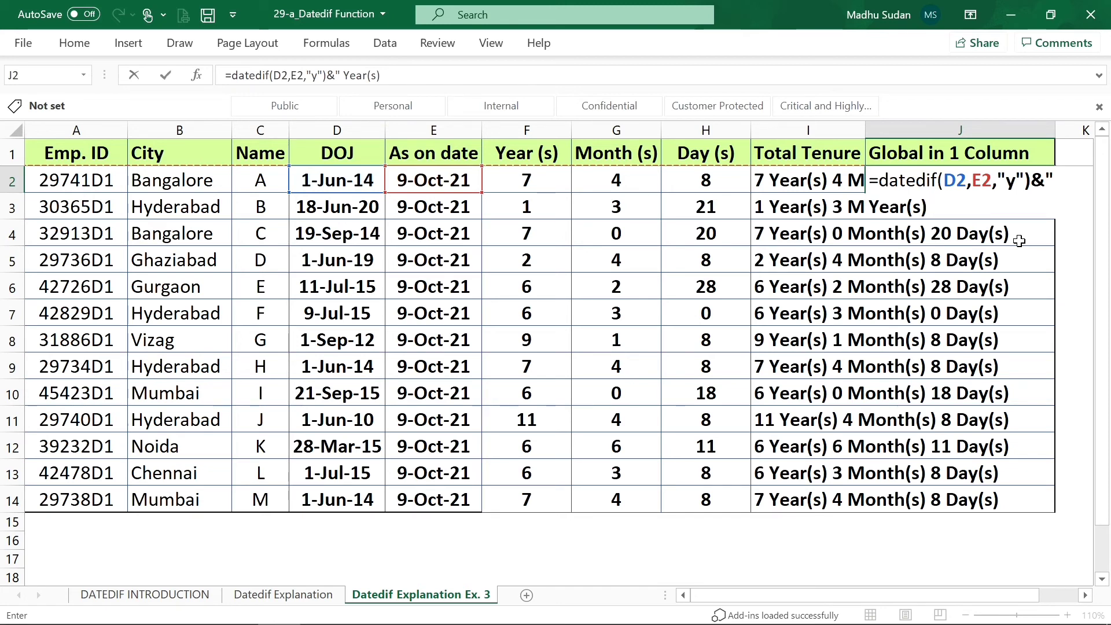
pyautogui.write('"')
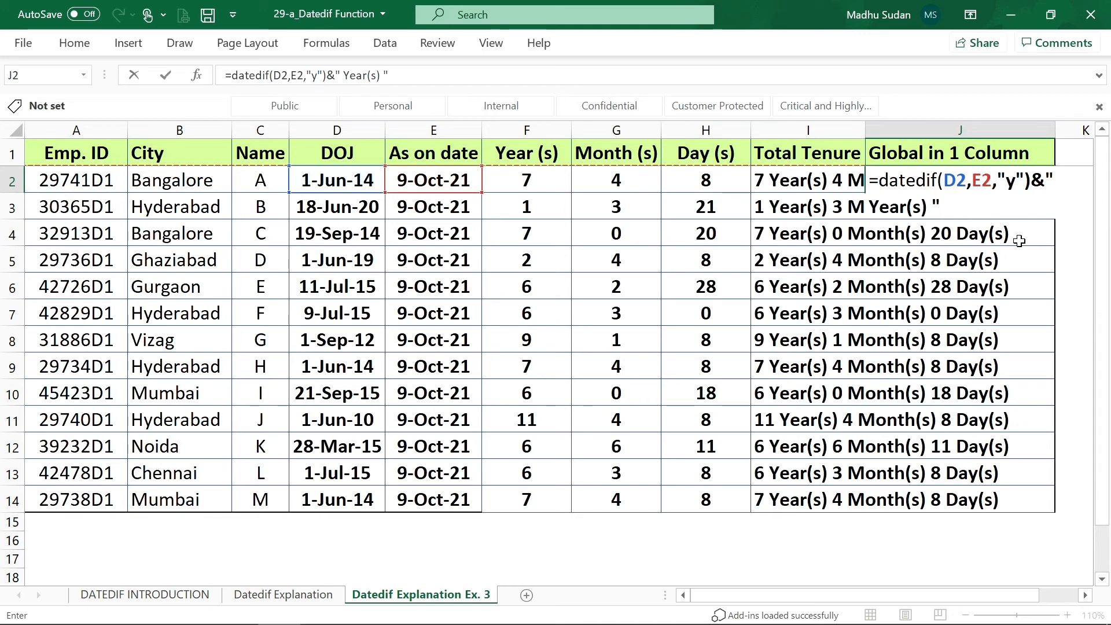
# - Append &datedif(D2,E2,"ym") to the J2 formula to calculate the months beyond the completed years
pyautogui.write('&dated')
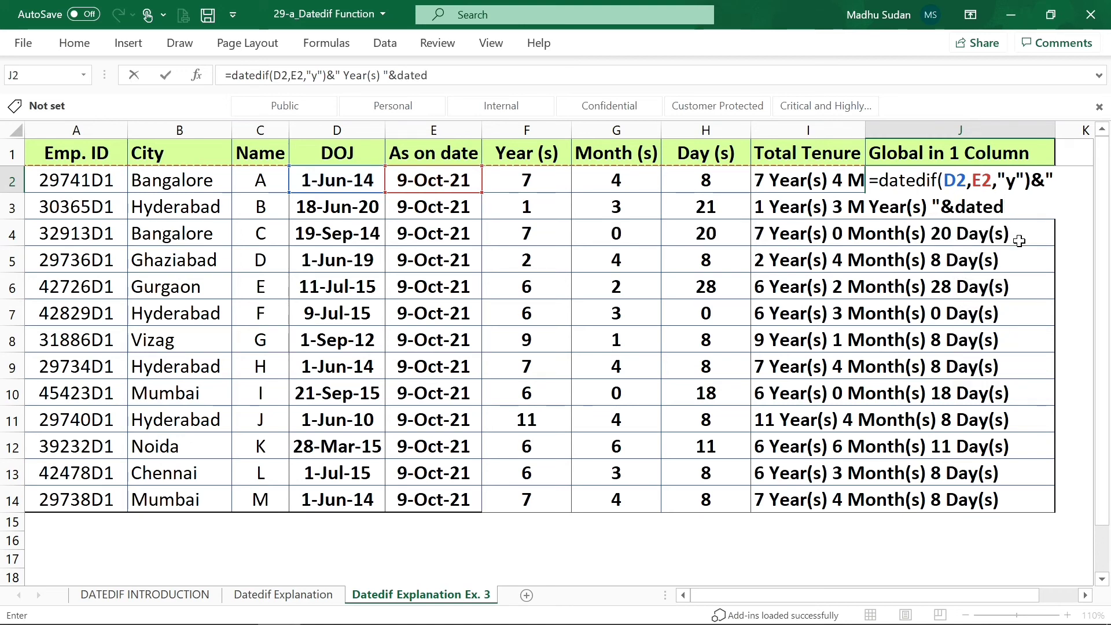
pyautogui.write('if(')
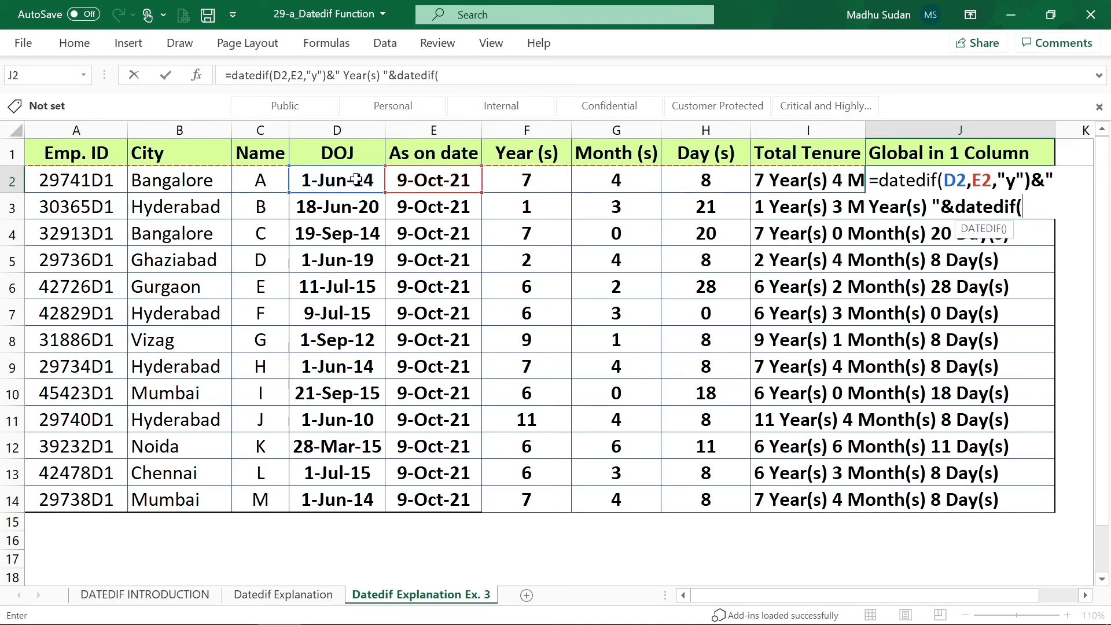
pyautogui.click(357, 180)
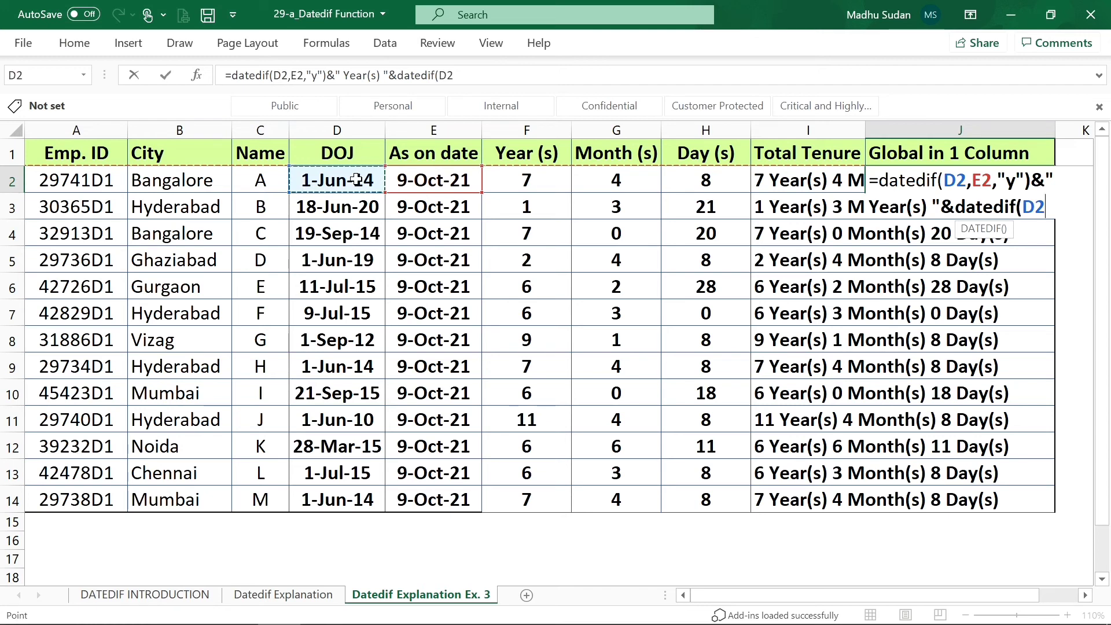
pyautogui.write(',')
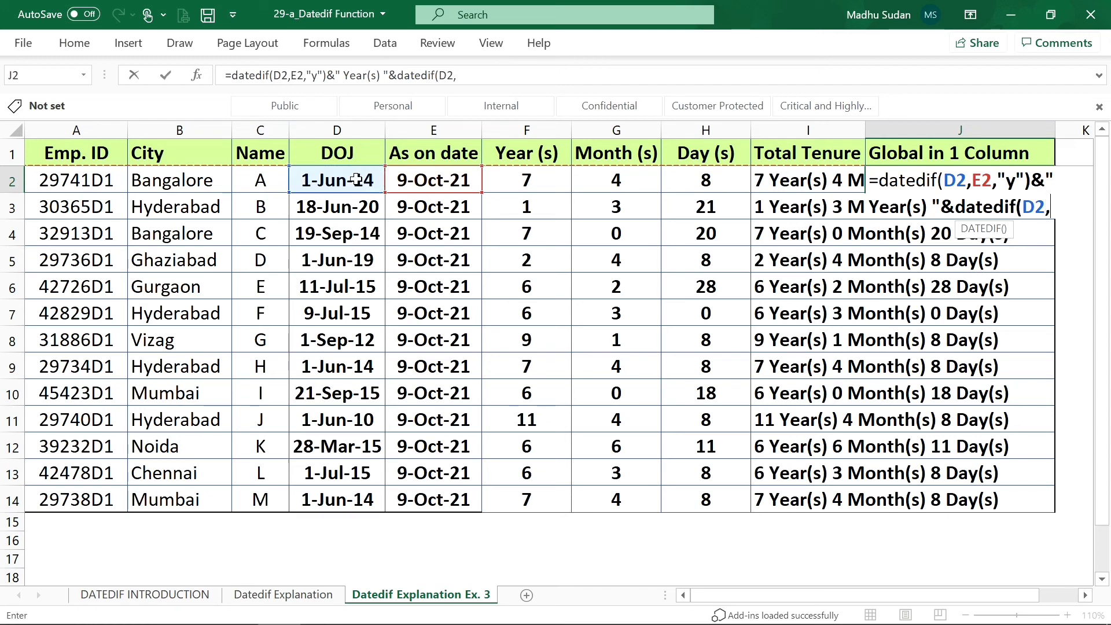
pyautogui.click(463, 181)
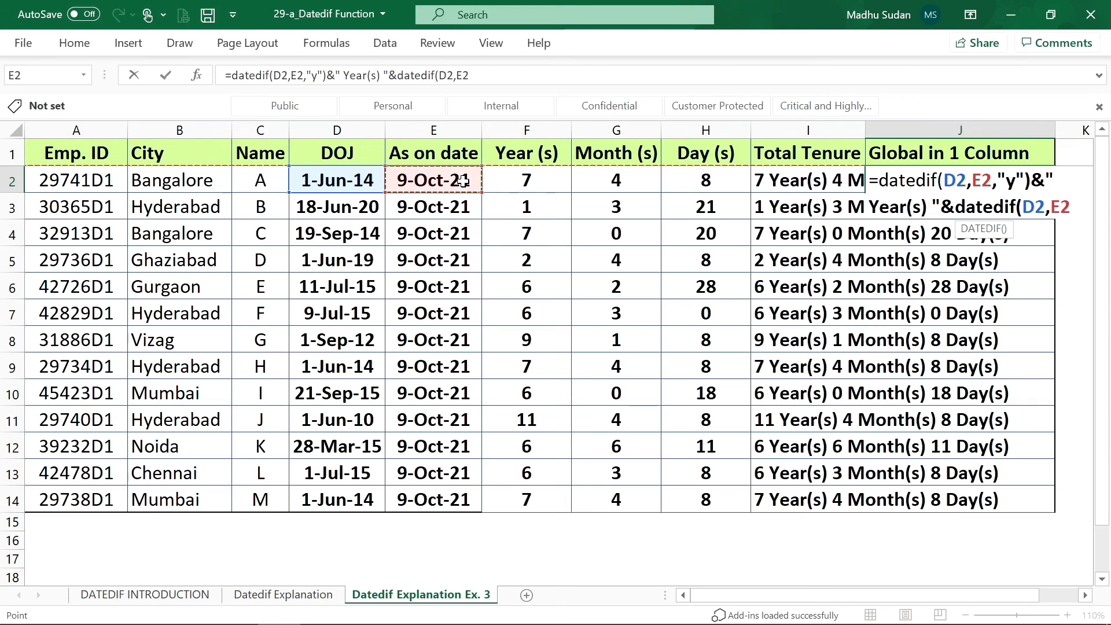
pyautogui.write(',"')
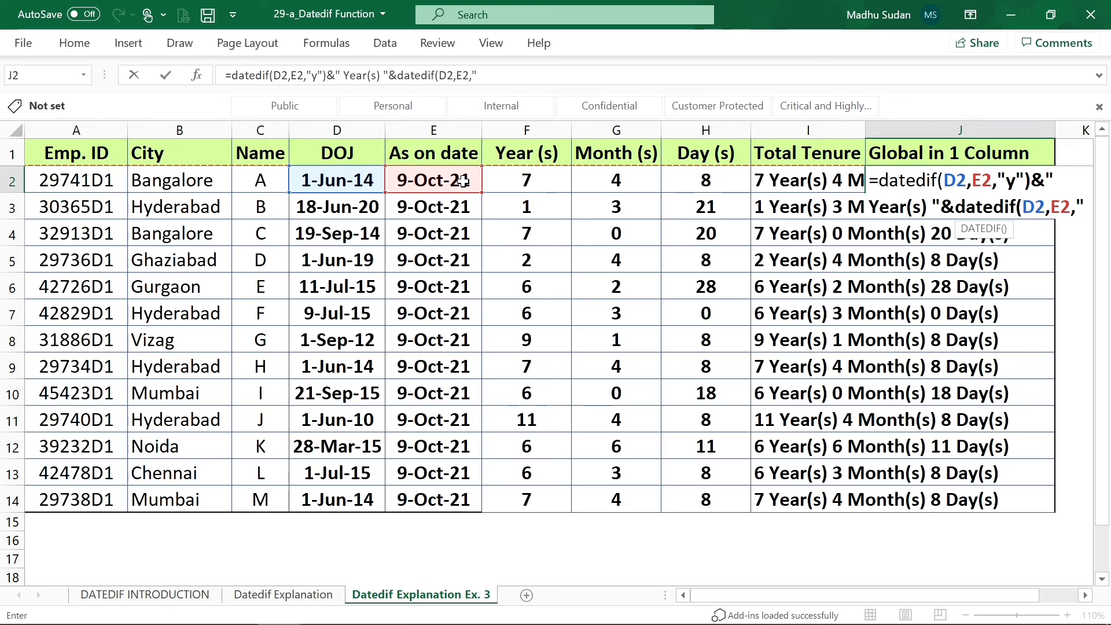
pyautogui.write('ym')
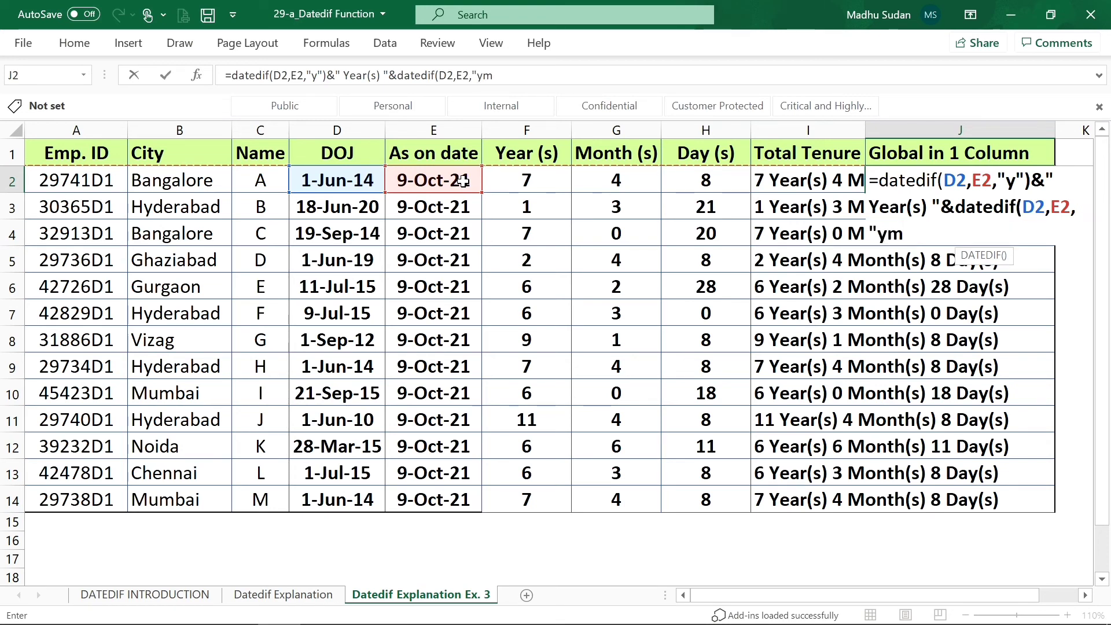
pyautogui.write('"')
pyautogui.write(')')
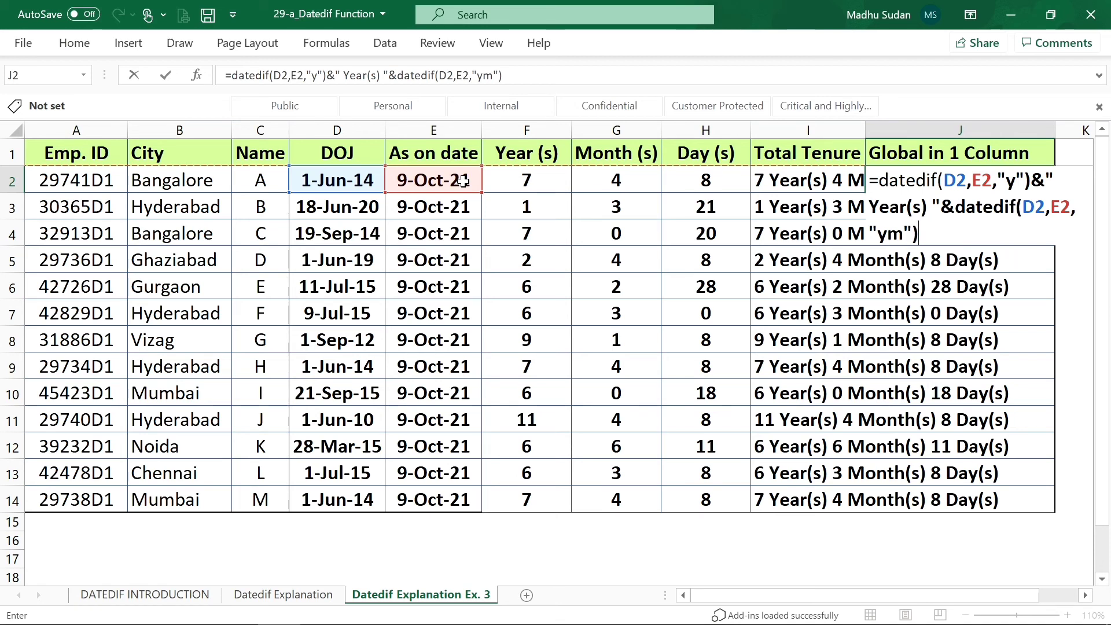
# - Append the months label to the J2 formula with &" Month(s)"
pyautogui.write('&')
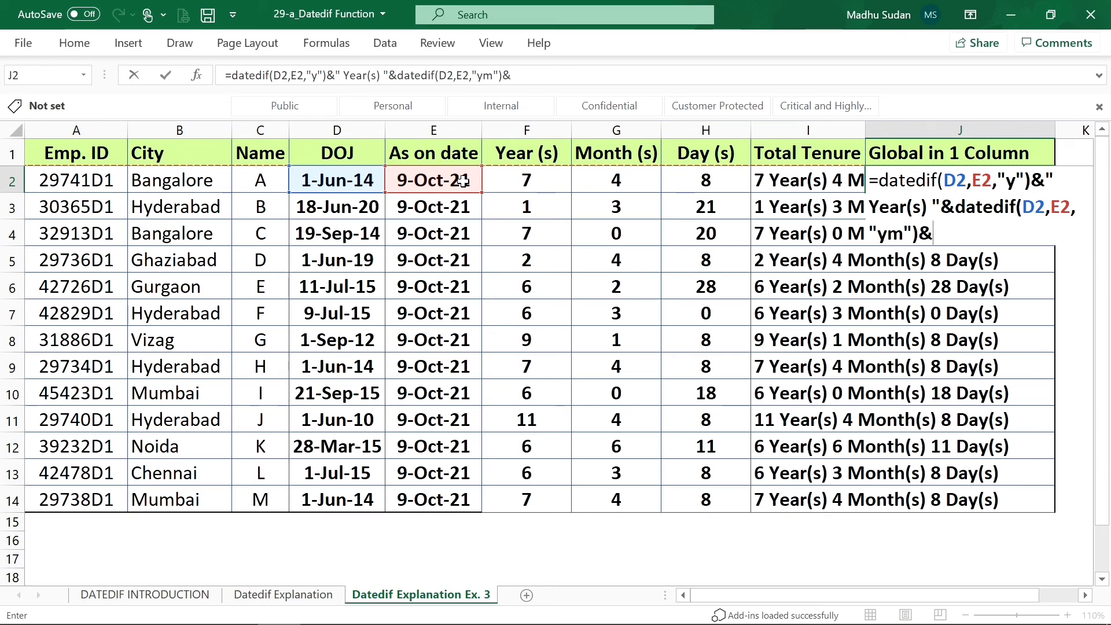
pyautogui.write('" Month')
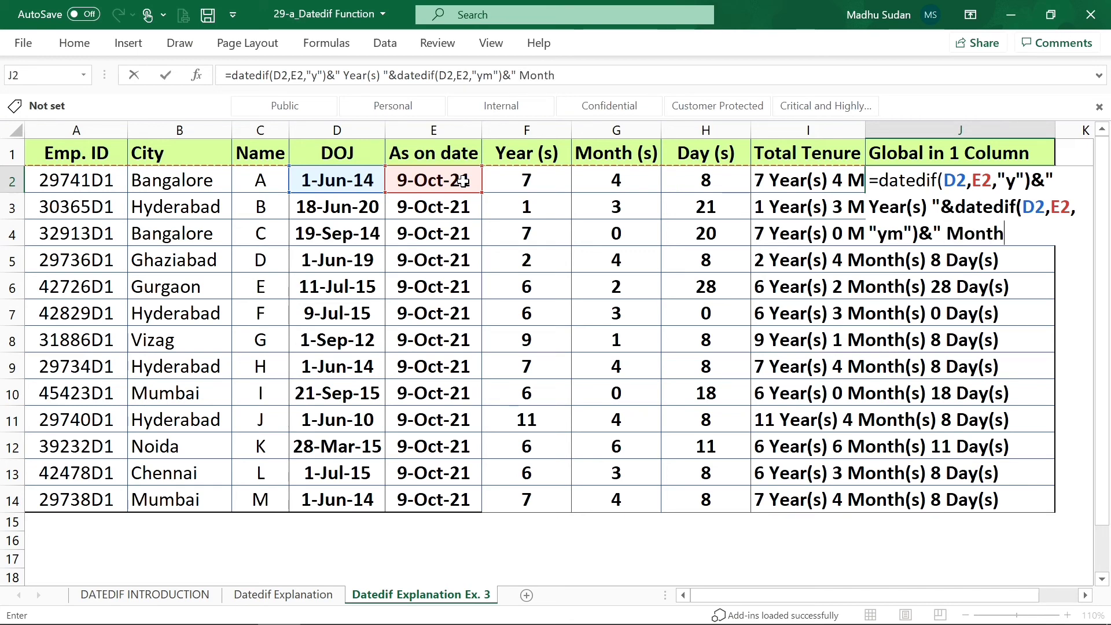
pyautogui.write('(s)')
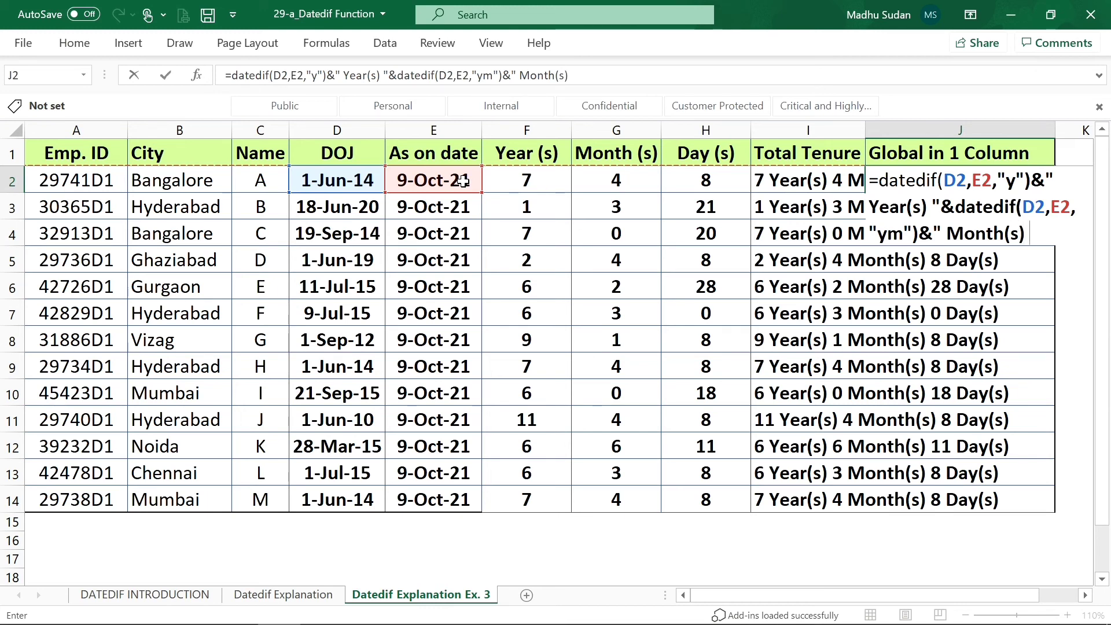
# - Close the months label with a trailing space and append &datedif(D2,E2,"md")& to the J2 formula for the remaining days
pyautogui.write(' "&datedif')
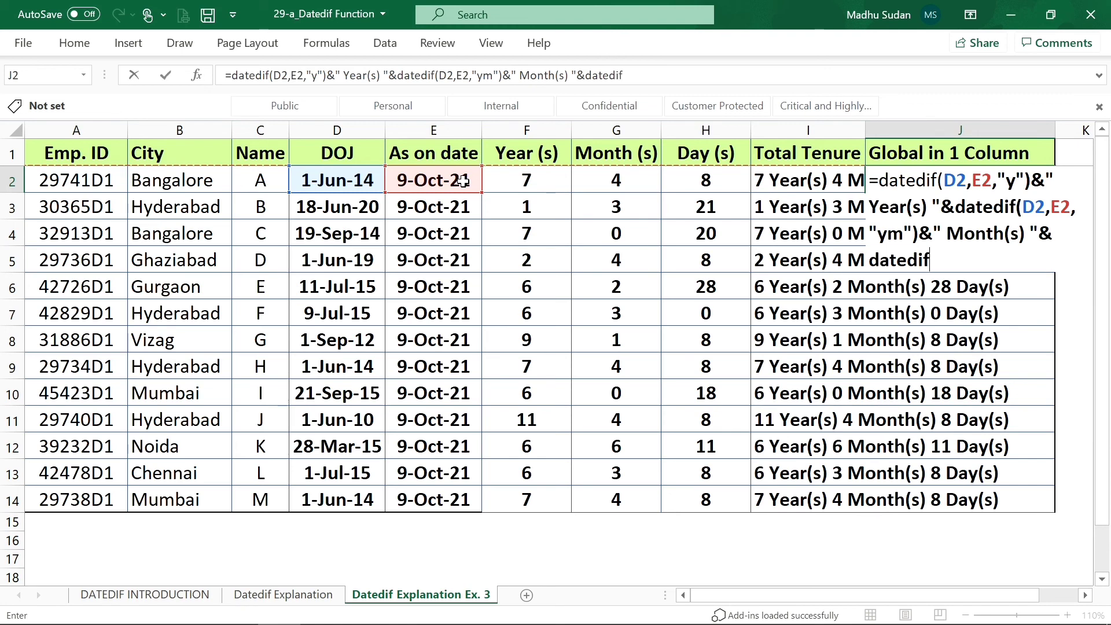
pyautogui.write('(')
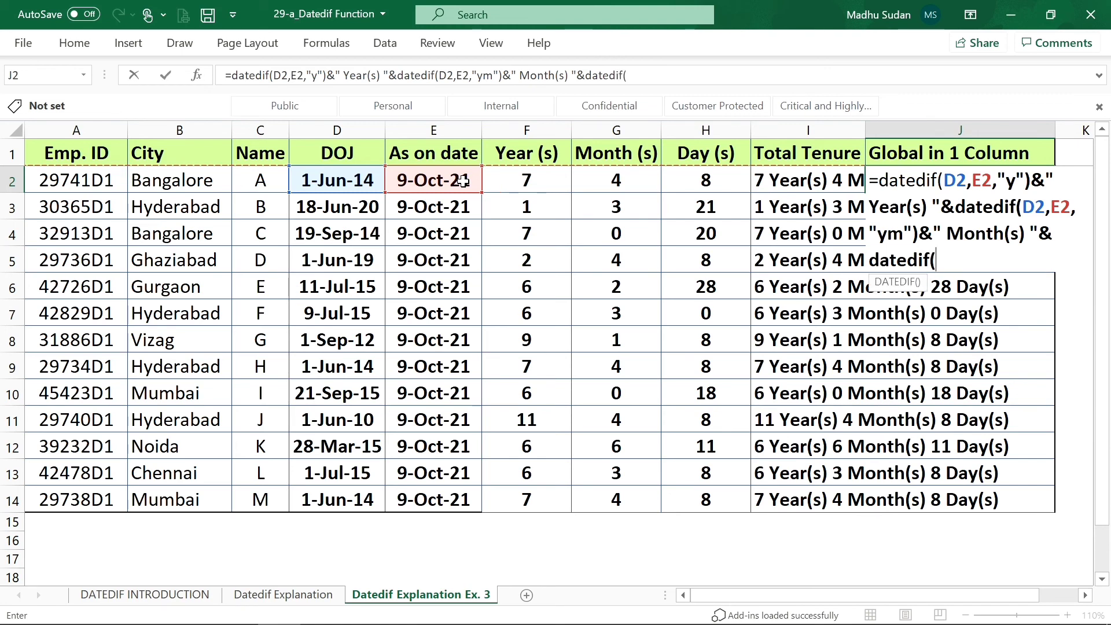
pyautogui.click(346, 182)
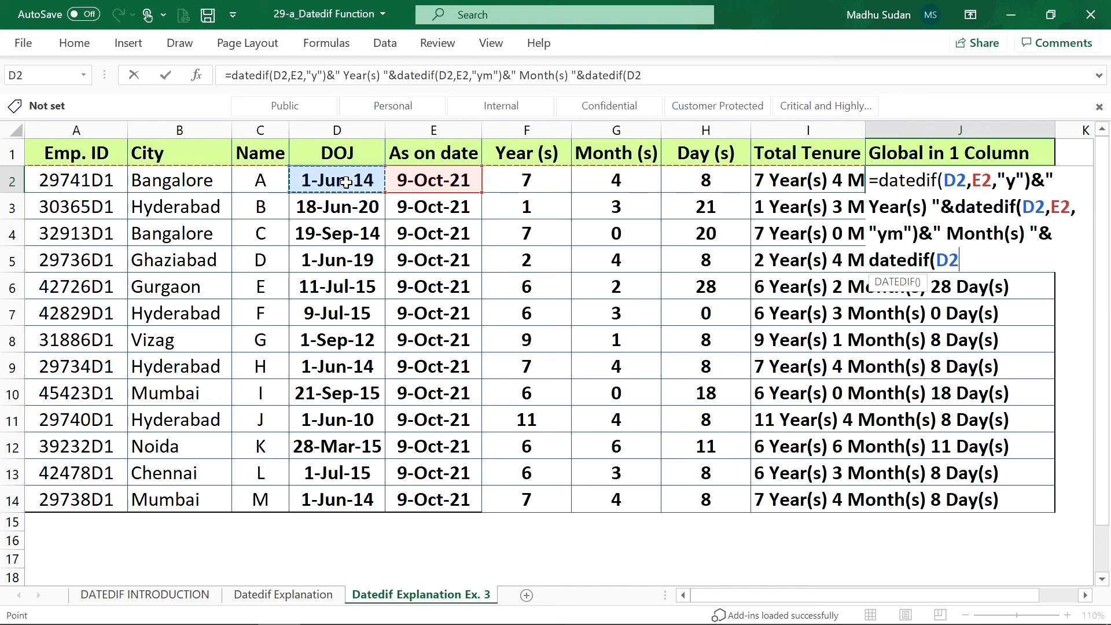
pyautogui.write(',')
pyautogui.click(427, 183)
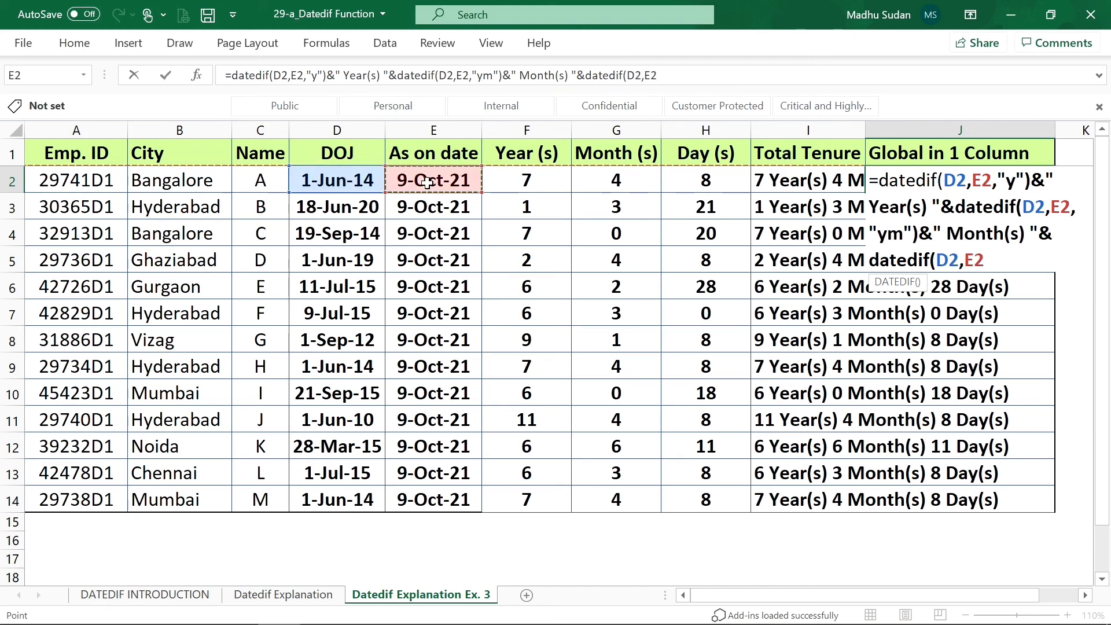
pyautogui.write(',"md')
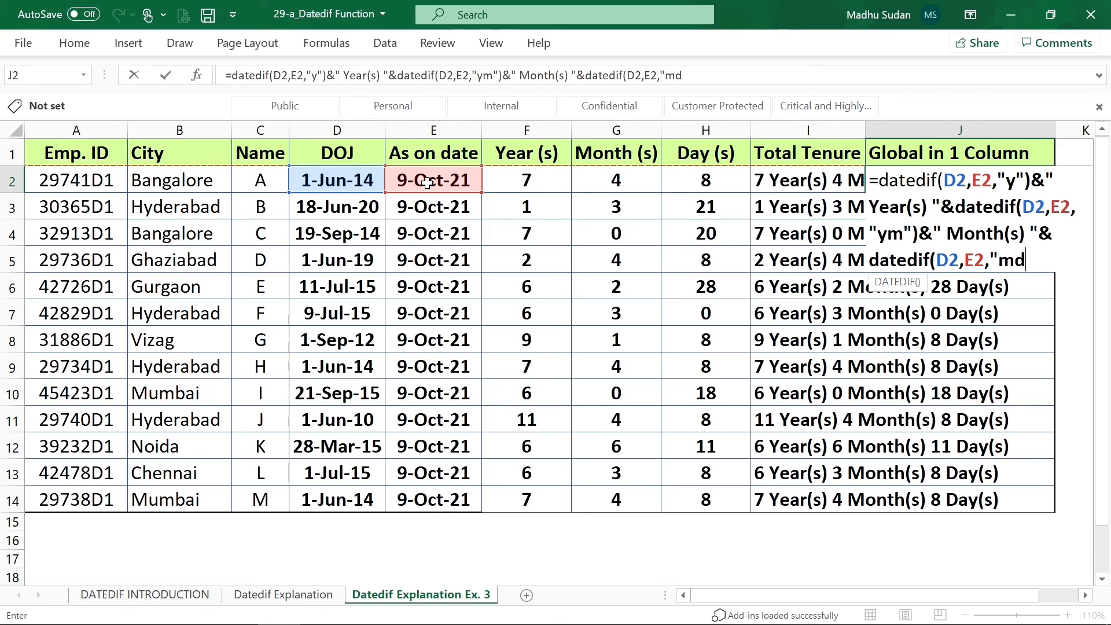
pyautogui.write('")&')
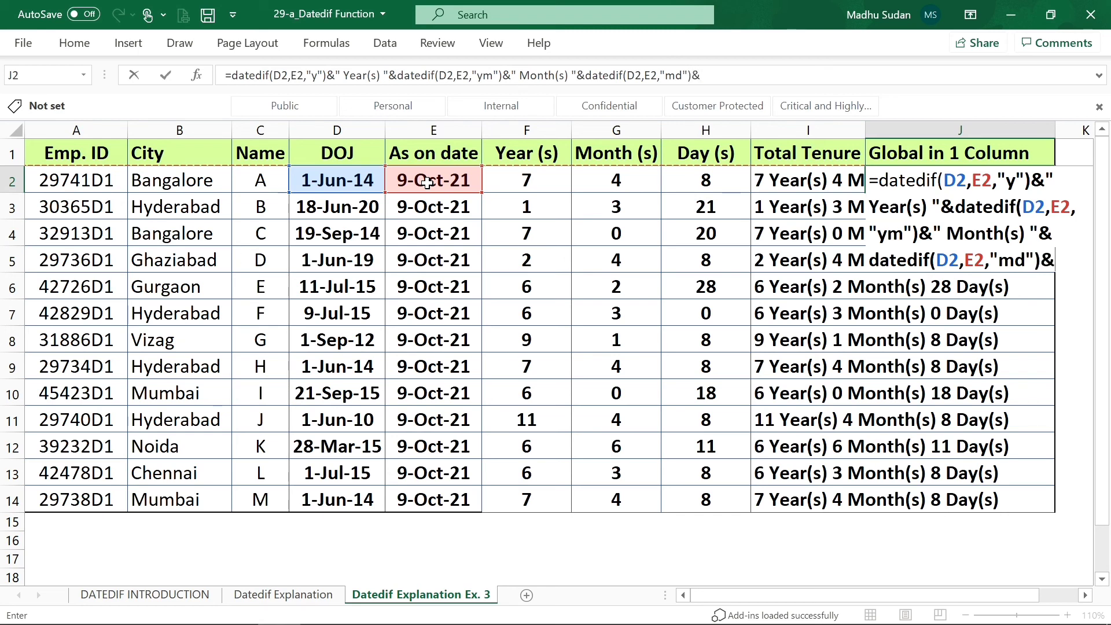
# - Complete the J2 formula with the days label " Day(s)" and commit it
pyautogui.write('" Day')
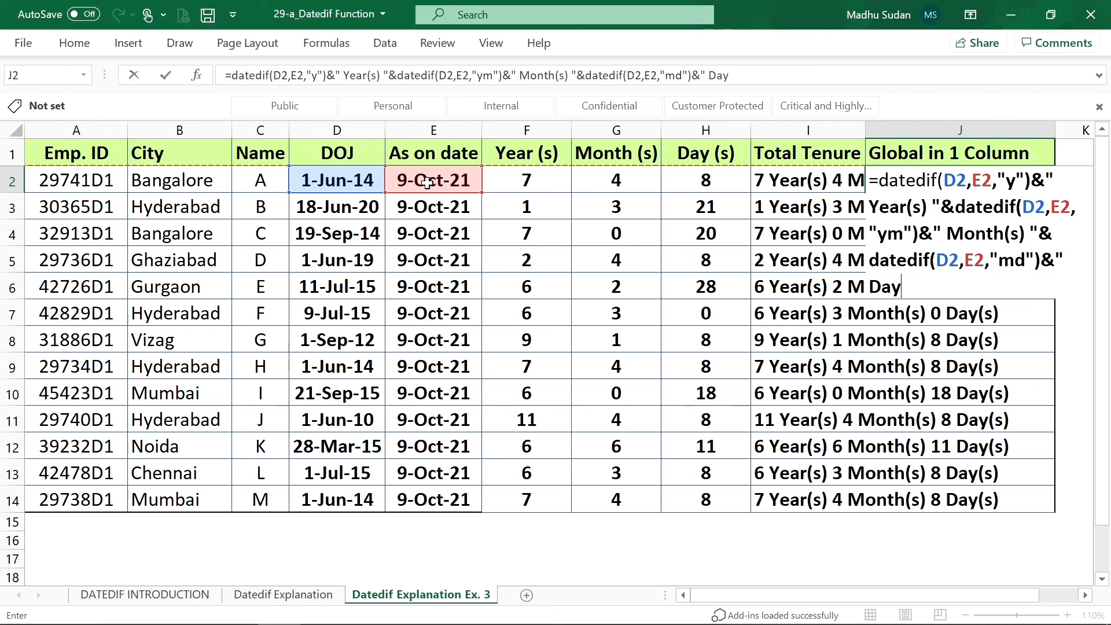
pyautogui.write('(s)"')
pyautogui.press('Return')
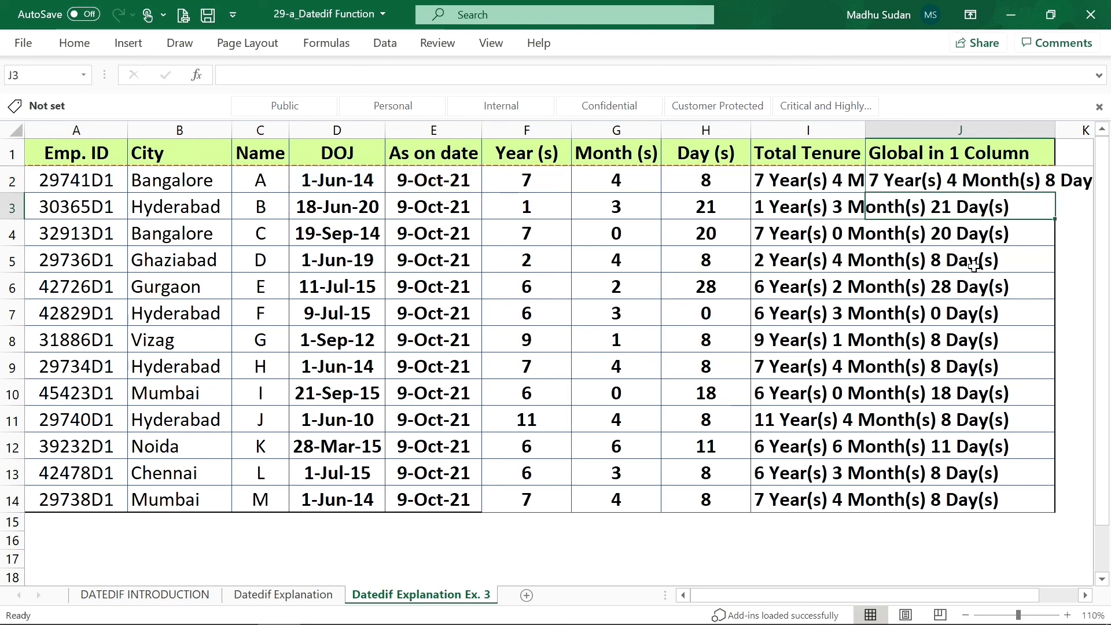
# - Fill the combined tenure formula from J2 down through J14
pyautogui.press('Up')
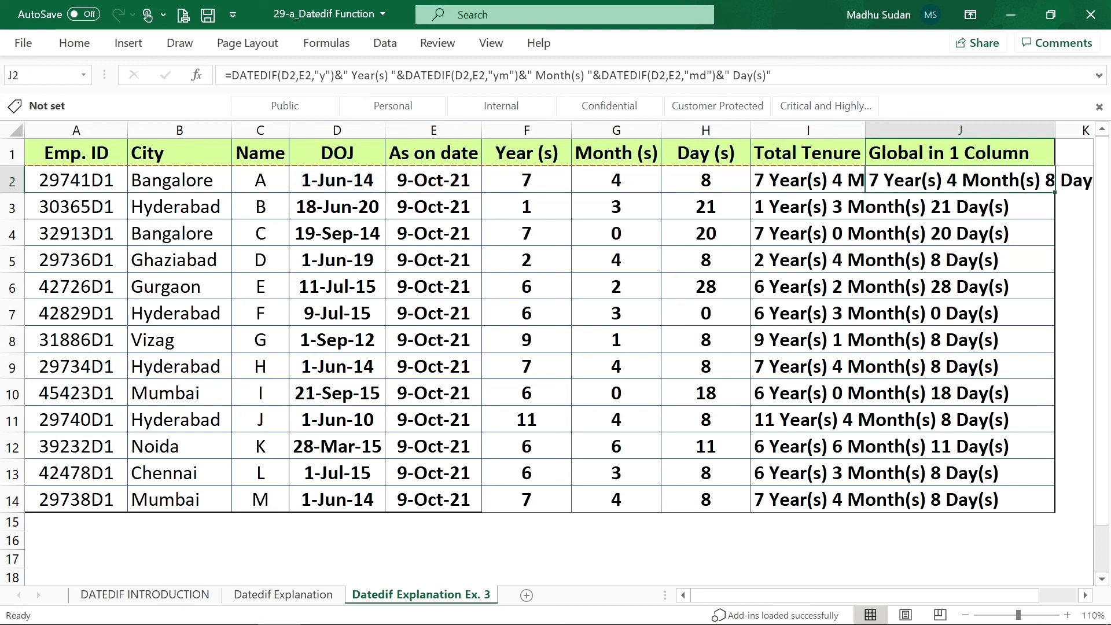
pyautogui.doubleClick(1056, 192)
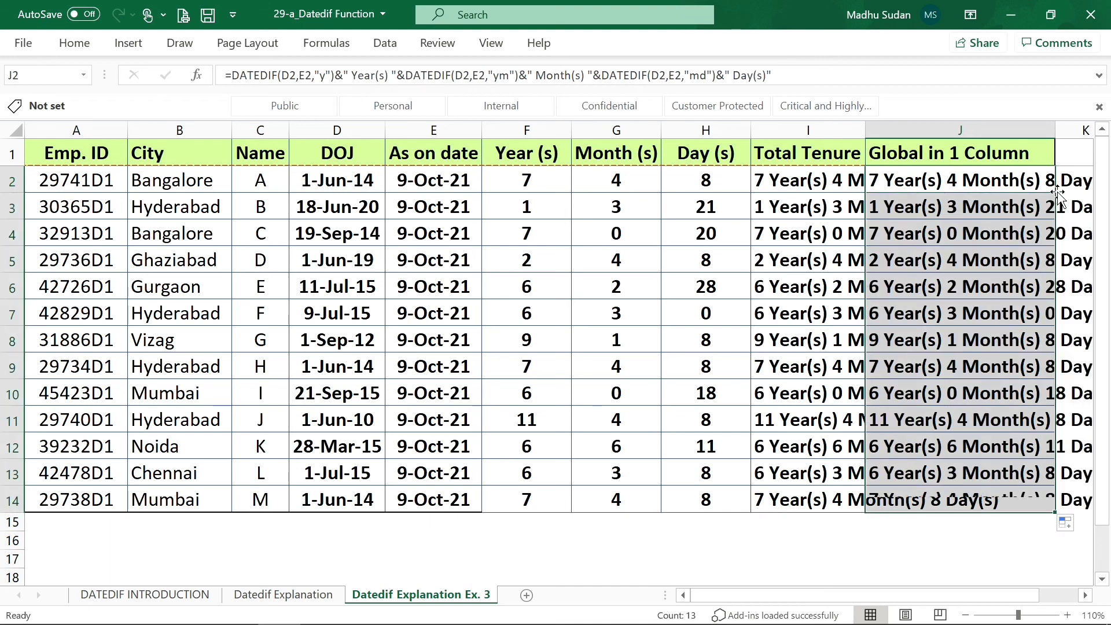
pyautogui.press('Right')
pyautogui.press('Right')
pyautogui.press('Left')
pyautogui.press('Left')
# - Auto-fit the width of column J, Global in 1 Column, to its contents
pyautogui.hotkey('ctrl', 'space')
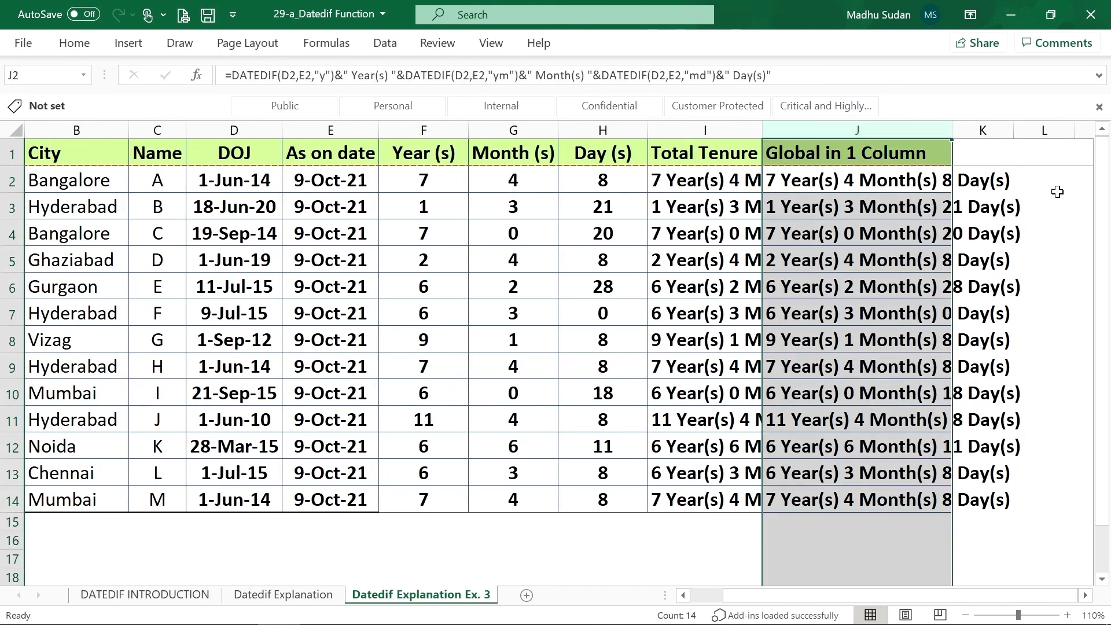
pyautogui.hotkey('alt', 'o')
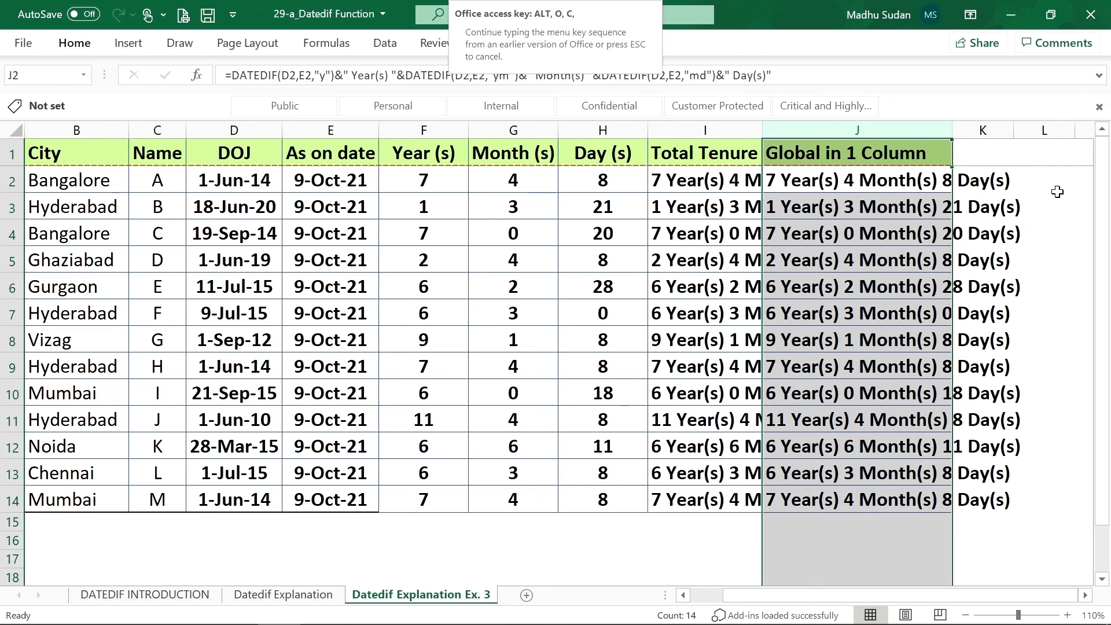
pyautogui.press('a')
pyautogui.press('Down')
pyautogui.press('Up')
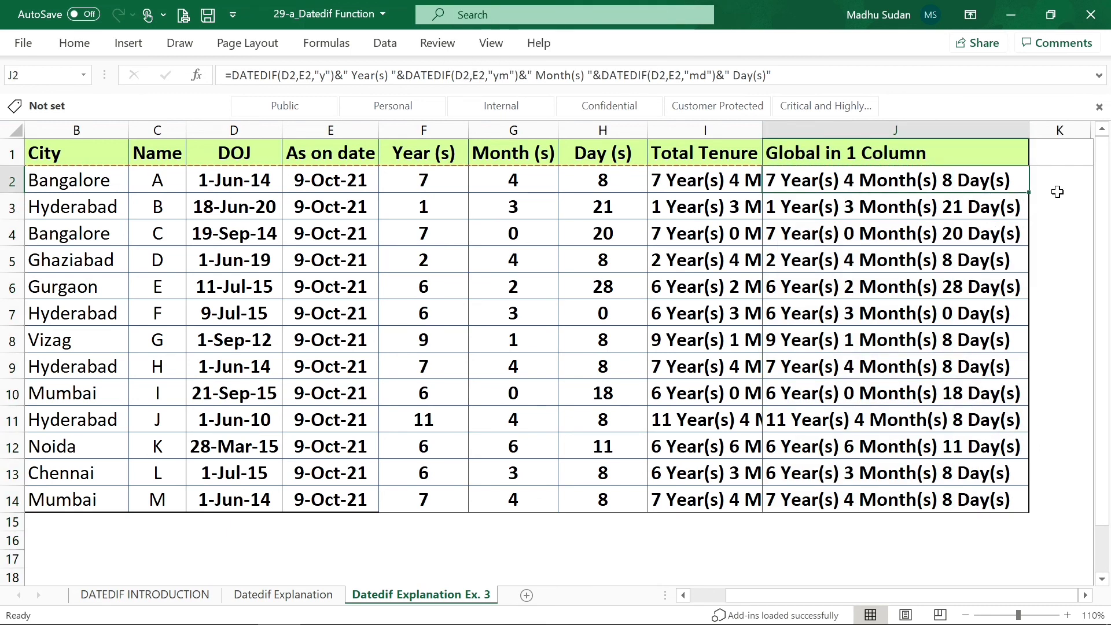
# - Auto-fit the width of column I, Total Tenure, to its contents
pyautogui.press('Left')
pyautogui.hotkey('ctrl', 'space')
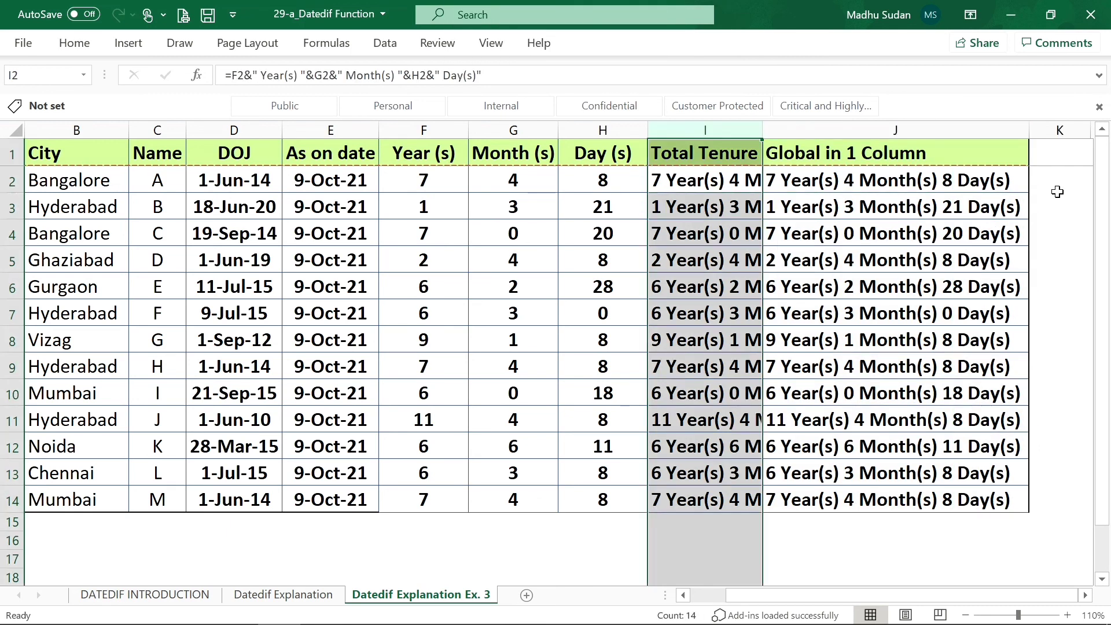
pyautogui.hotkey('alt', 'o')
pyautogui.press('a')
pyautogui.click(1060, 195)
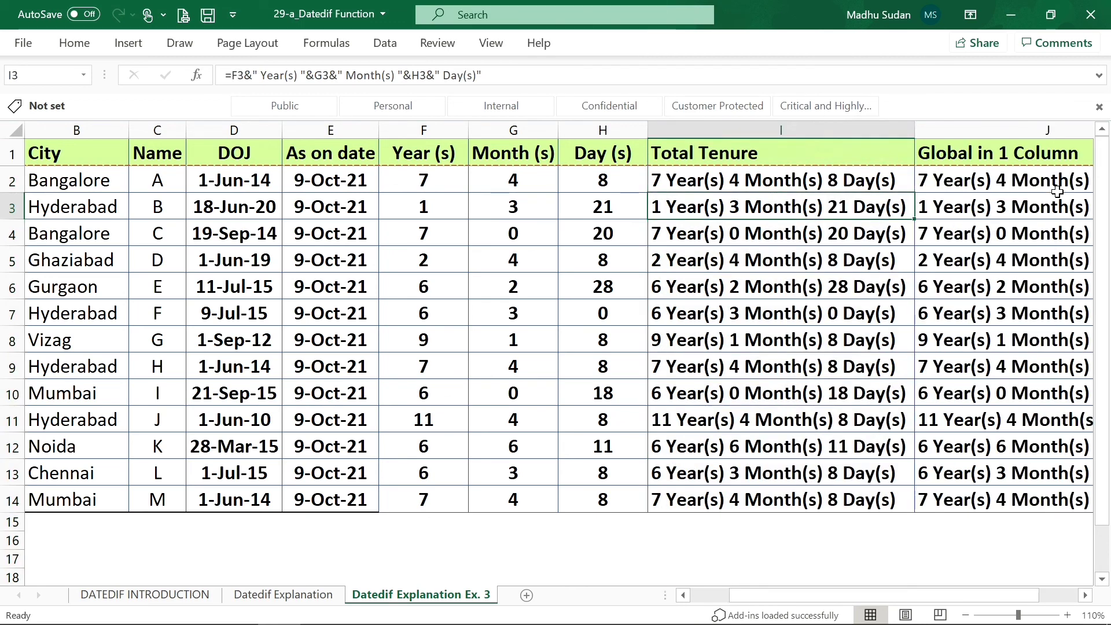
# - Compare the Total Tenure results with the Global in 1 Column results row by row
pyautogui.press('Left')
pyautogui.press('Down')
pyautogui.press('Down')
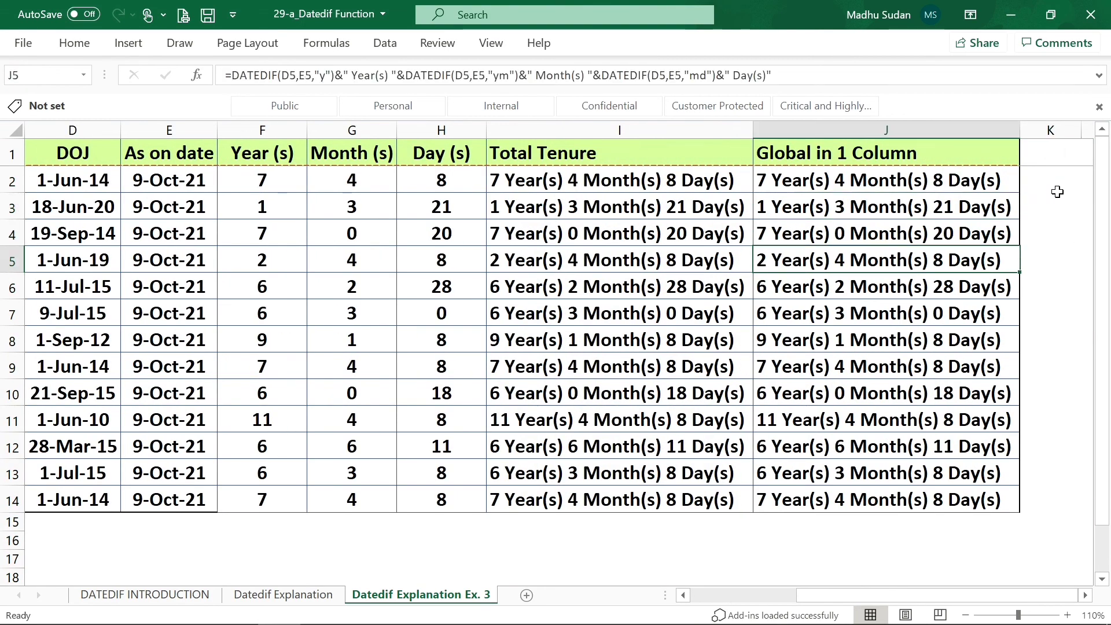
pyautogui.press('Right')
pyautogui.press('Left')
pyautogui.press('Down')
pyautogui.press('Down')
pyautogui.press('Left')
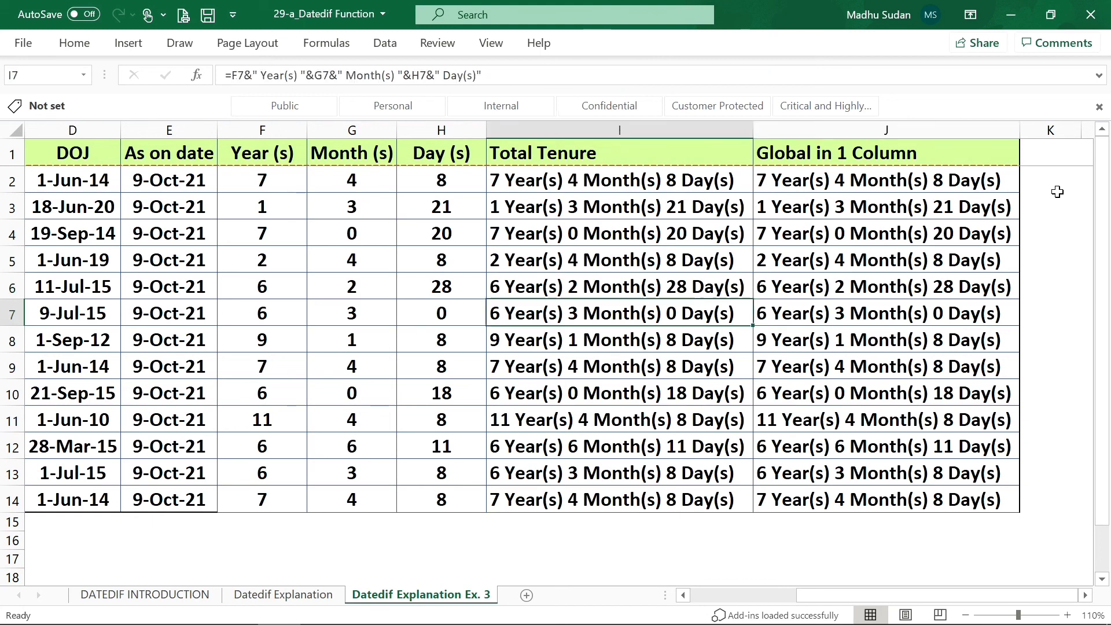
# - Inspect the Total Tenure formula in I3 and the helper cells it references
pyautogui.press('Left')
pyautogui.press('Up')
pyautogui.press('Up')
pyautogui.press('Up')
pyautogui.press('Up')
pyautogui.press('Right')
pyautogui.press('F2')
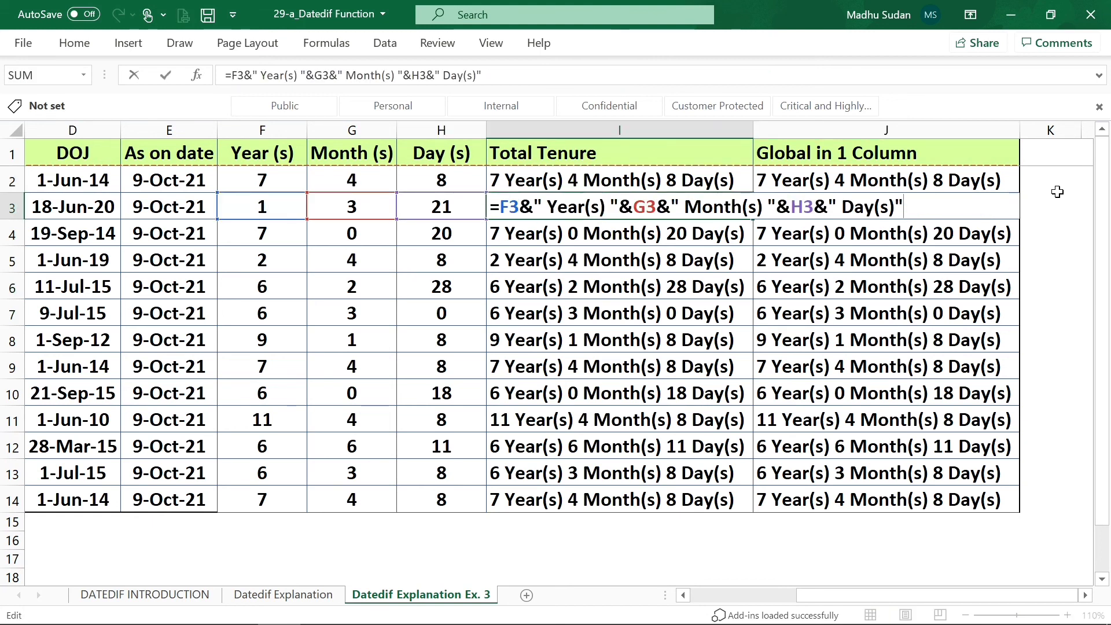
pyautogui.press('Escape')
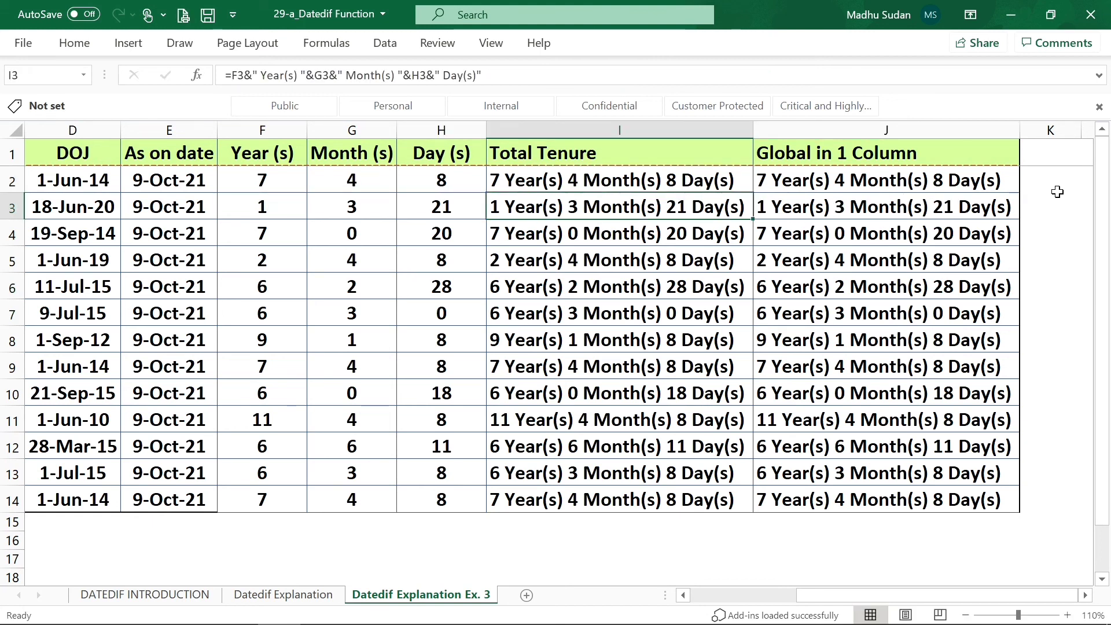
# - Review the combined formula in J2 and the single-column tenure results below it, highlighting J2:J12
pyautogui.press('Up')
pyautogui.press('Down')
pyautogui.press('Down')
pyautogui.press('Down')
pyautogui.press('Right')
pyautogui.press('Up')
pyautogui.press('Up')
pyautogui.press('Up')
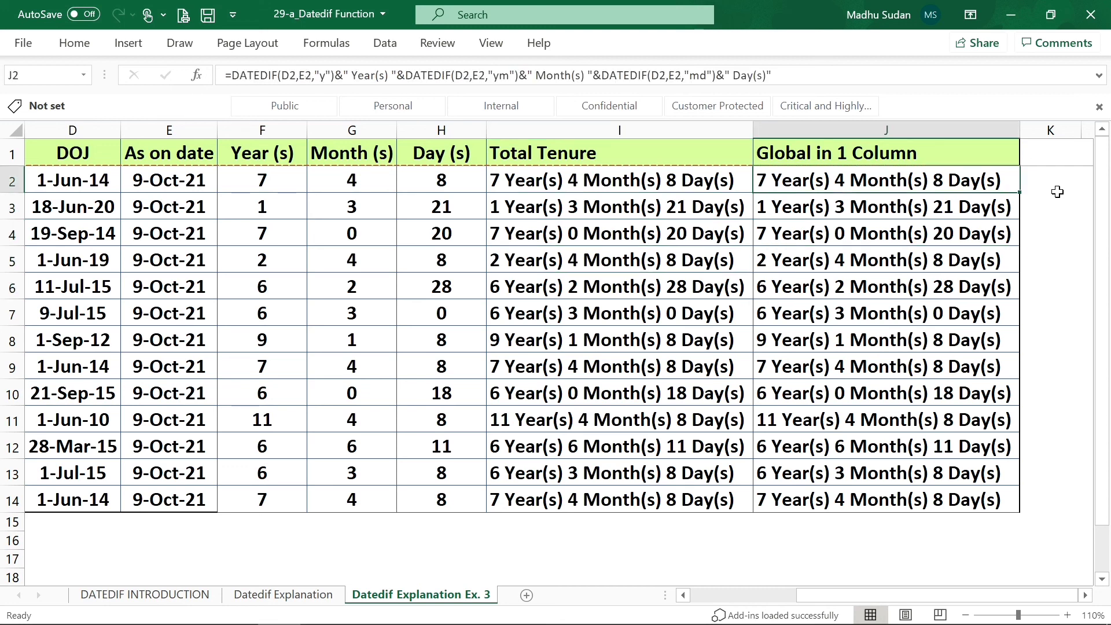
pyautogui.hotkey('shift', 'Down')
pyautogui.hotkey('shift', 'Down')
pyautogui.hotkey('shift', 'Down')
pyautogui.hotkey('shift', 'Down')
pyautogui.hotkey('shift', 'Down')
pyautogui.hotkey('shift', 'Down')
pyautogui.hotkey('shift', 'Down')
pyautogui.hotkey('shift', 'Down')
pyautogui.hotkey('shift', 'Down')
pyautogui.hotkey('shift', 'Down')
pyautogui.hotkey('shift', 'Down')
pyautogui.hotkey('shift', 'Down')
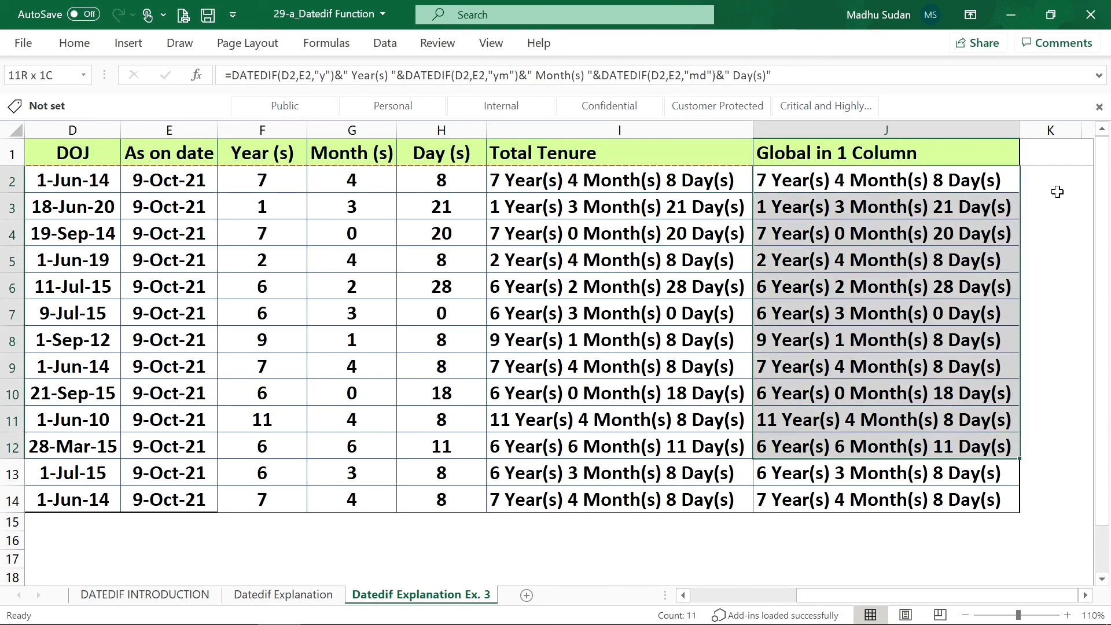
pyautogui.press('Up')
pyautogui.press('Down')
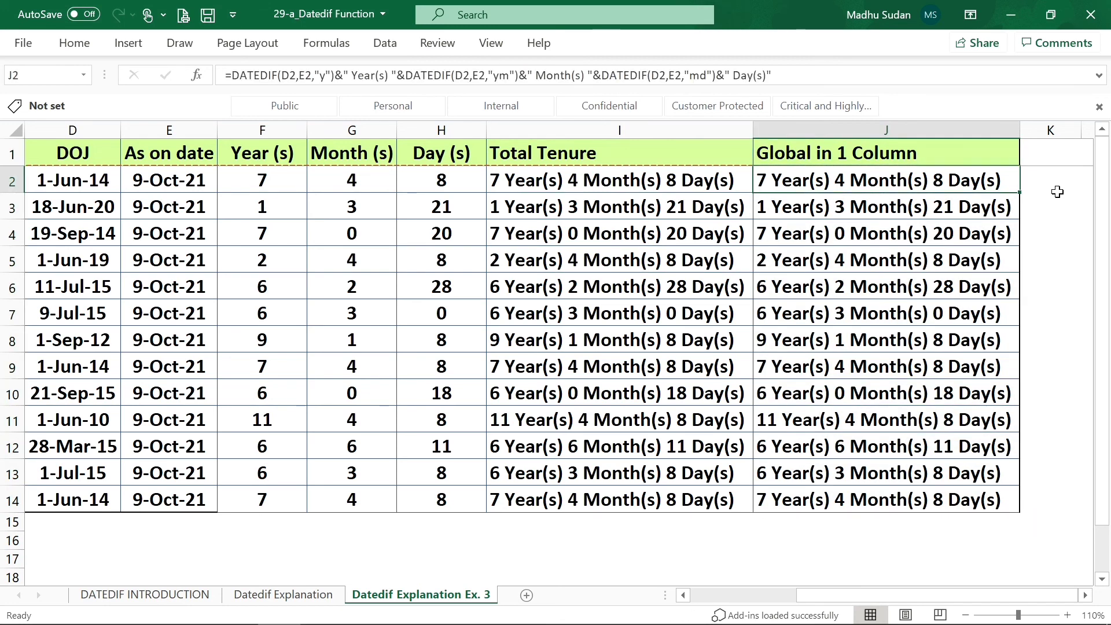
pyautogui.press('Down')
pyautogui.press('Down')
pyautogui.press('Down')
pyautogui.press('Down')
pyautogui.press('Up')
pyautogui.press('Up')
pyautogui.press('Up')
pyautogui.press('Up')
pyautogui.press('Up')
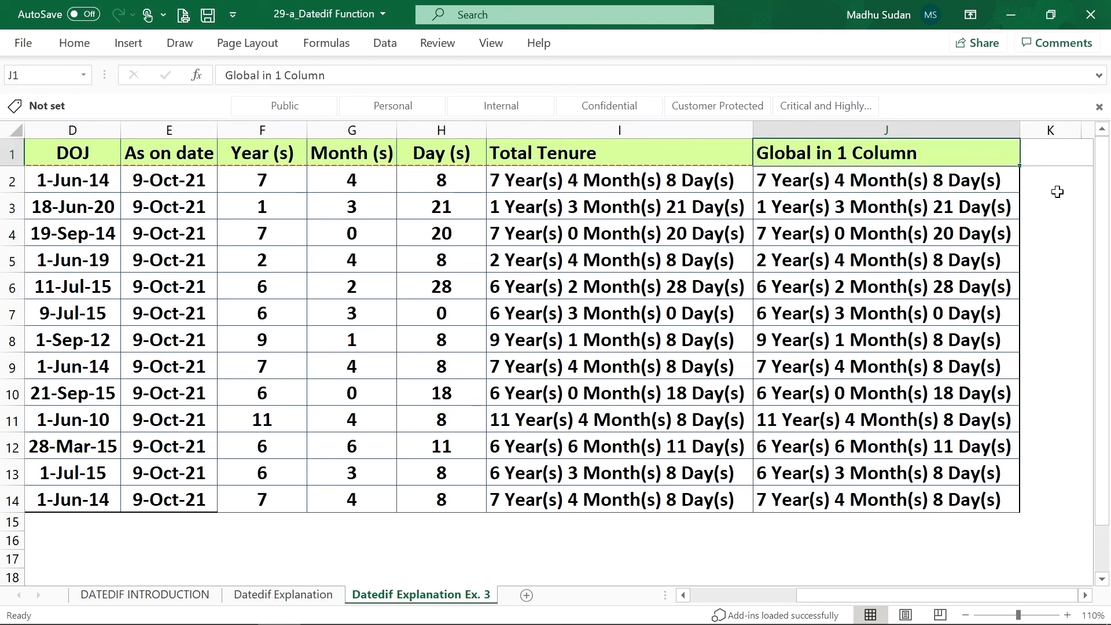
pyautogui.press('Down')
pyautogui.press('Down')
pyautogui.press('Down')
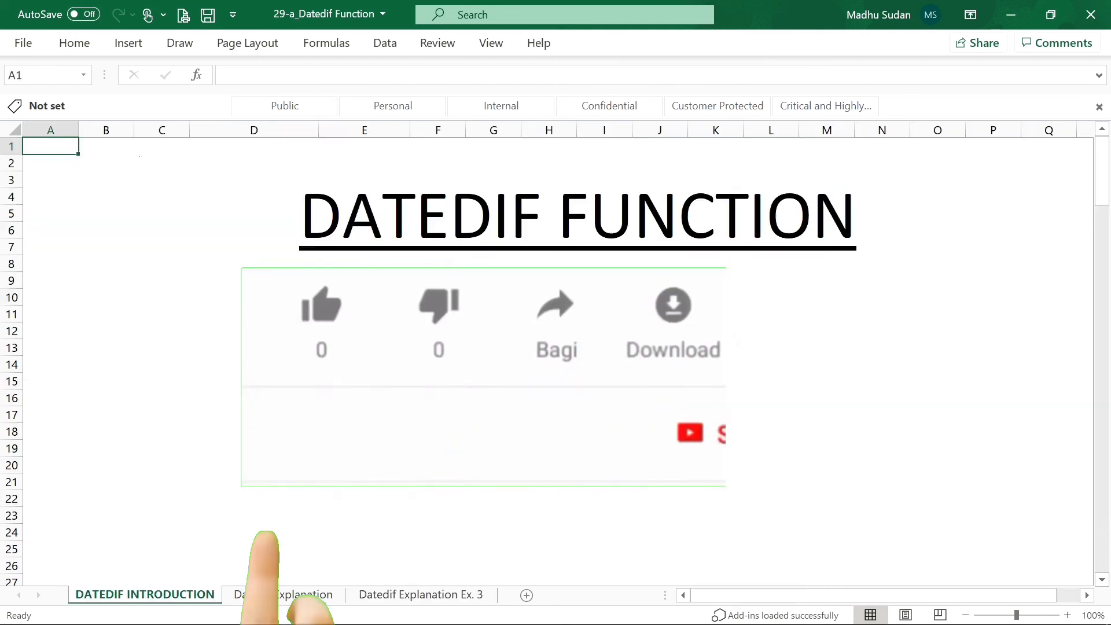